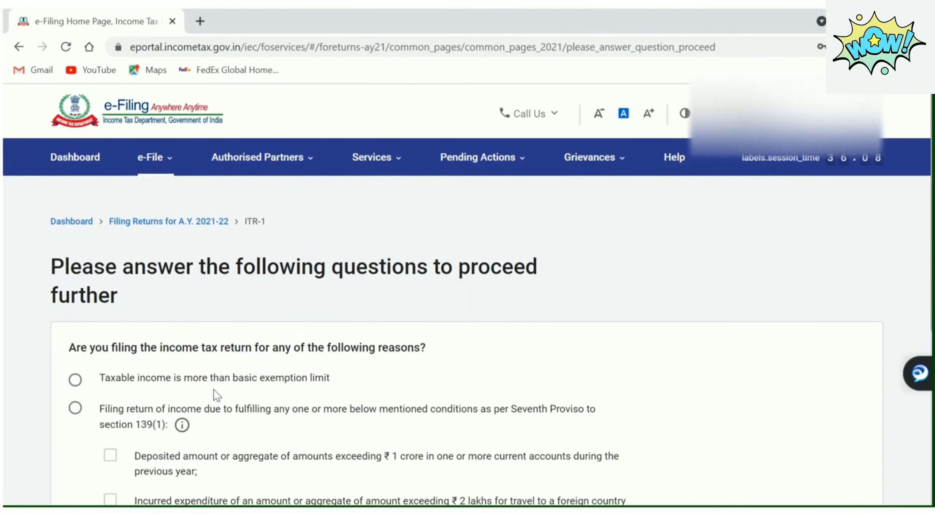
# Pick 'Taxable income is more than basic exemption limit' as the filing reason and continue
pyautogui.scroll(-4, 213, 390)
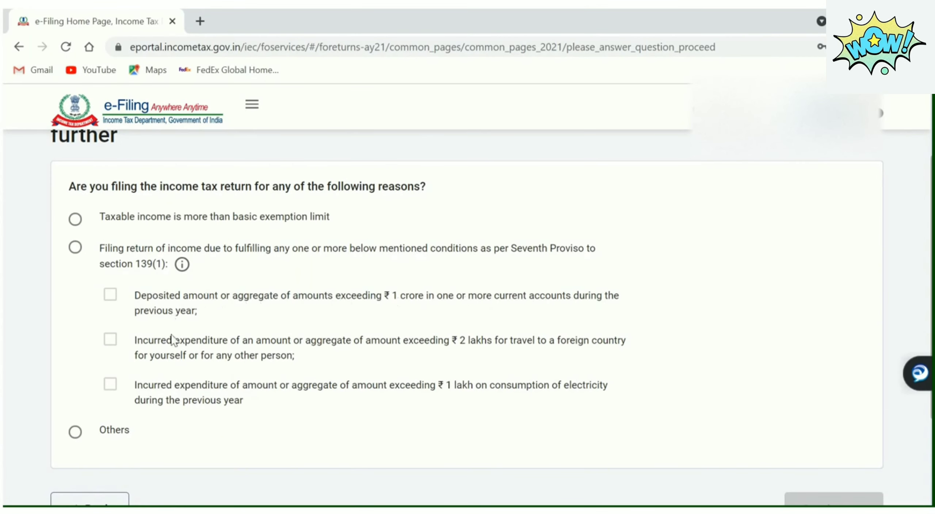
pyautogui.click(75, 219)
pyautogui.scroll(-2, 75, 219)
pyautogui.click(841, 459)
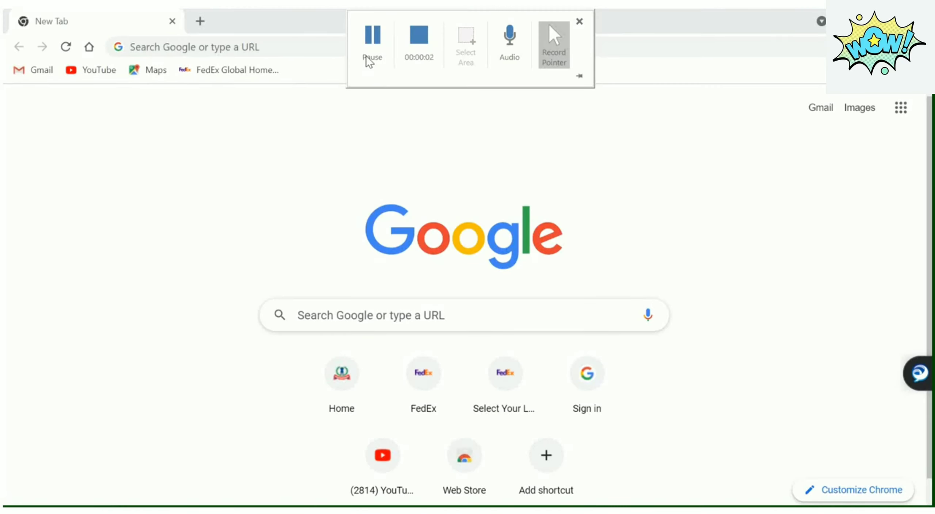
# Search Google for 'Income tax.gov.in' and open the 'Home | Income Tax Department' result
pyautogui.click(278, 45)
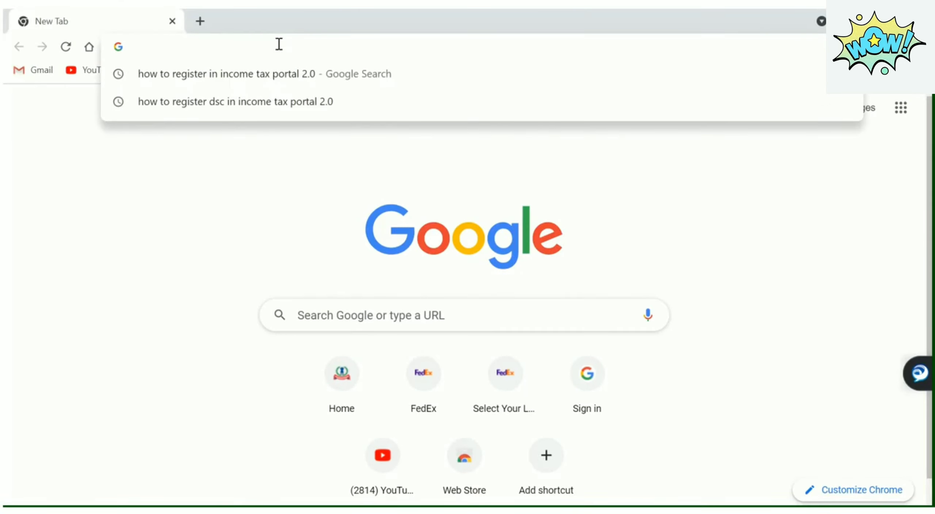
pyautogui.write('Income tax')
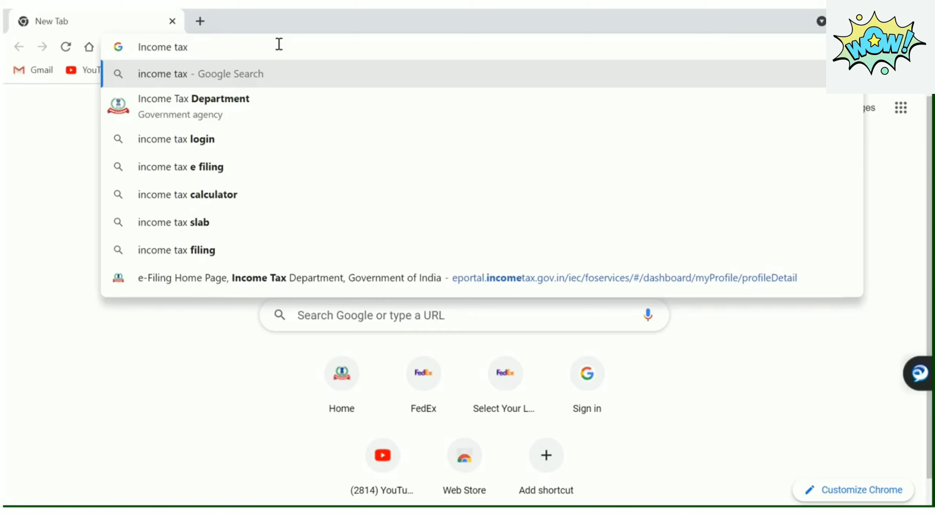
pyautogui.write('.gov.in')
pyautogui.press('Return')
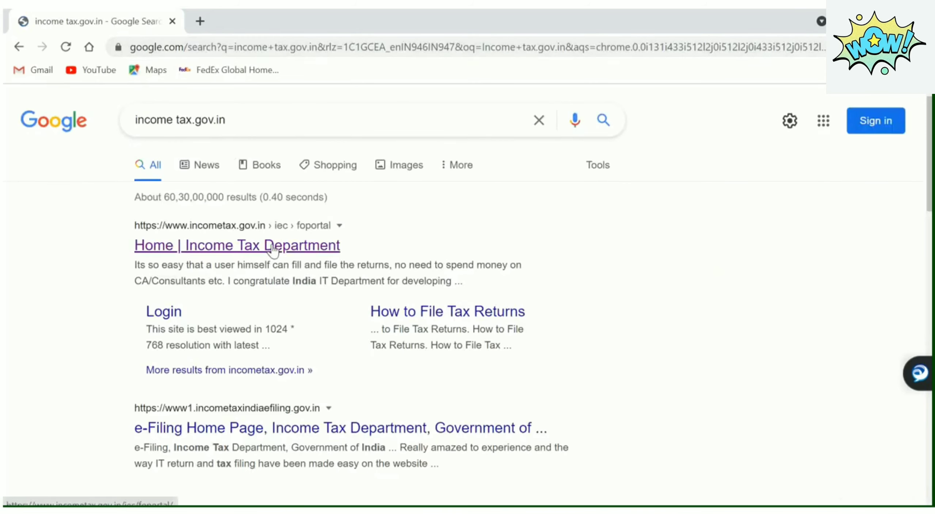
pyautogui.click(302, 247)
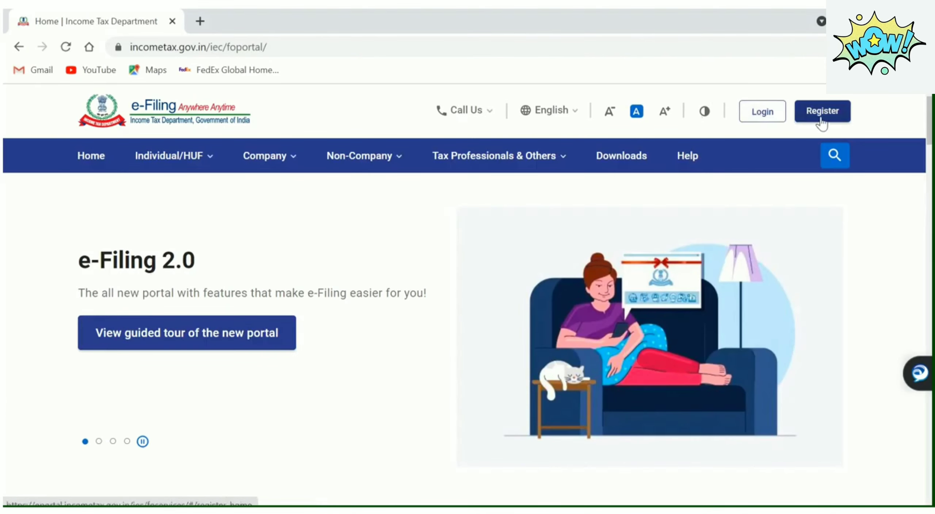
# Go to the e-Filing login page, enter the user ID and continue
pyautogui.click(763, 112)
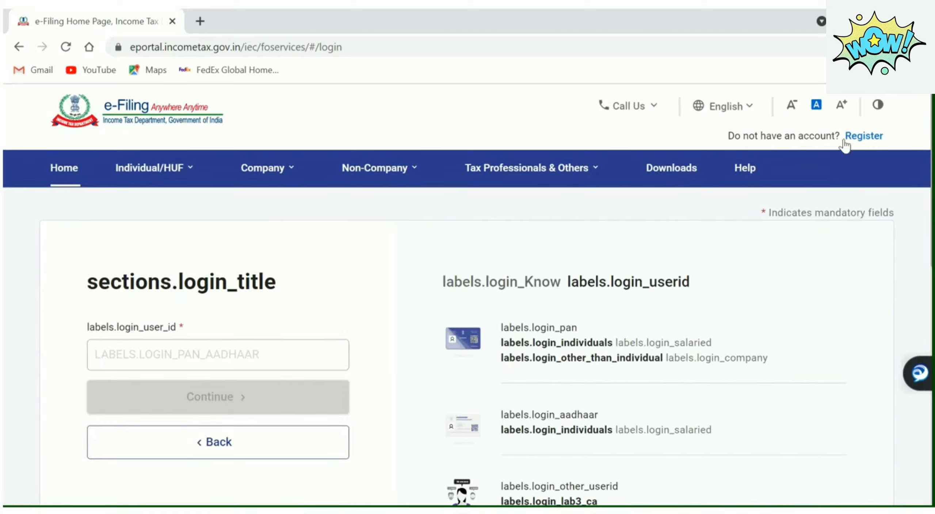
pyautogui.click(213, 355)
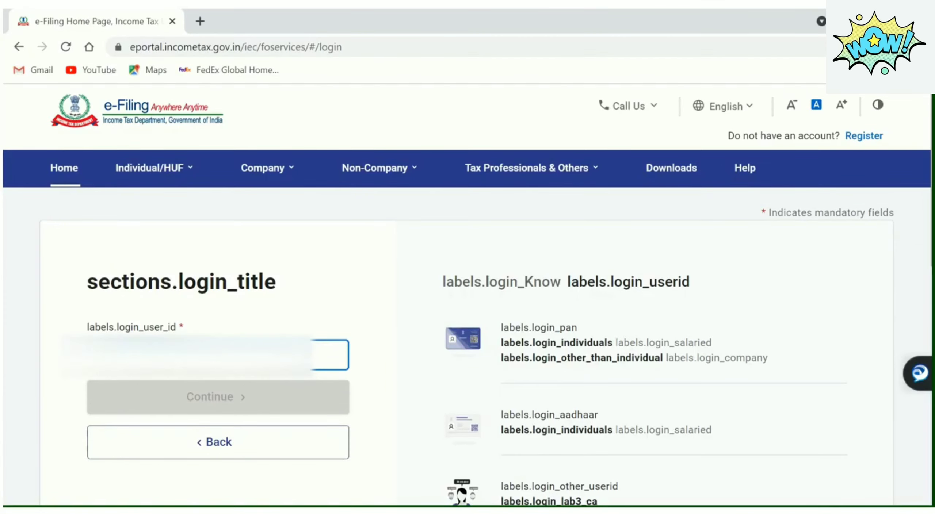
pyautogui.write('•')
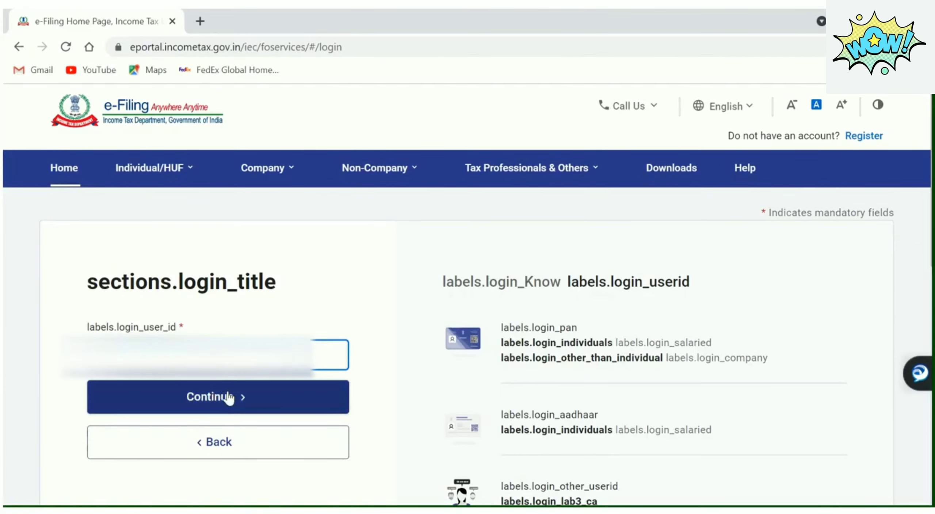
pyautogui.click(229, 397)
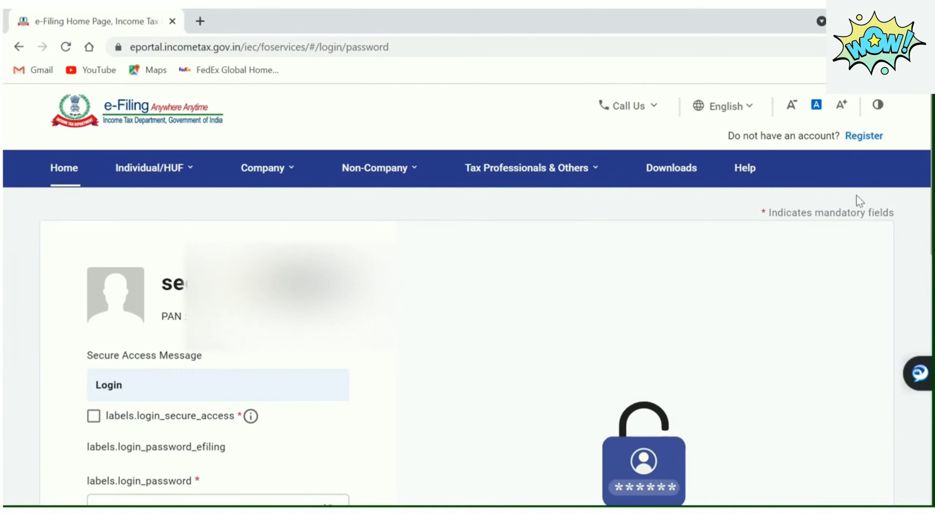
# Confirm the secure access message, enter the account password and log in
pyautogui.scroll(-4, 292, 209)
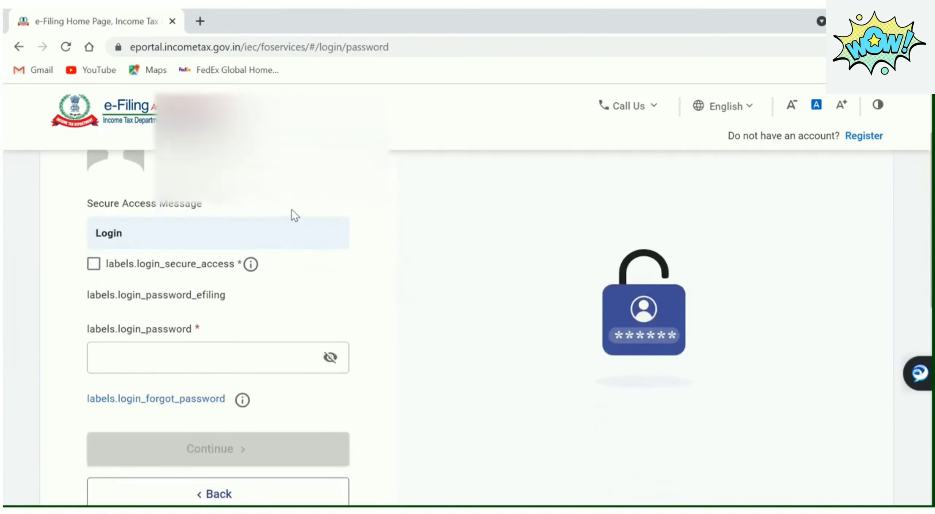
pyautogui.click(94, 264)
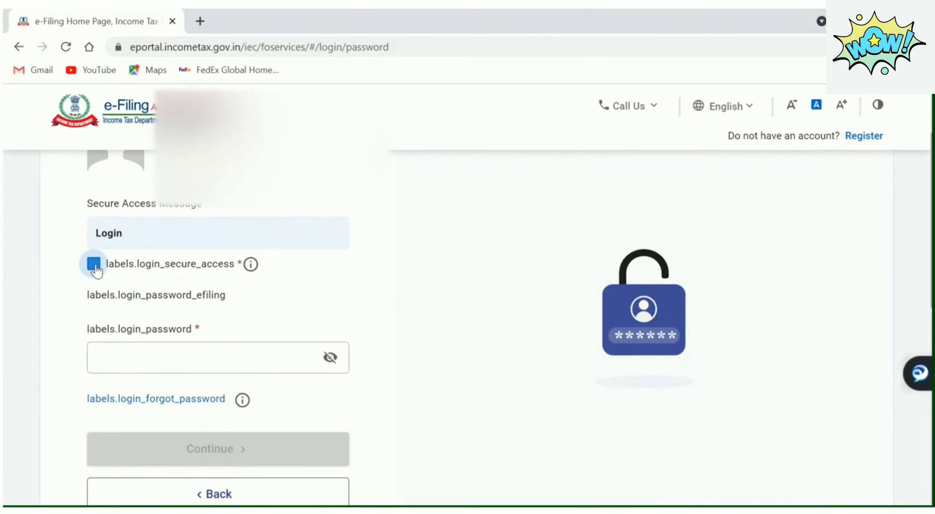
pyautogui.click(182, 358)
pyautogui.click(182, 357)
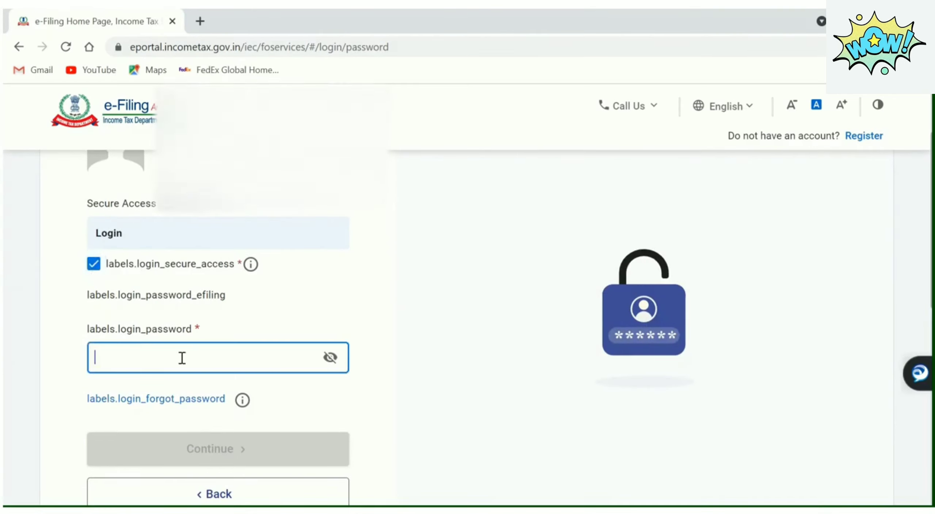
pyautogui.write('••')
pyautogui.press('BackSpace')
pyautogui.press('BackSpace')
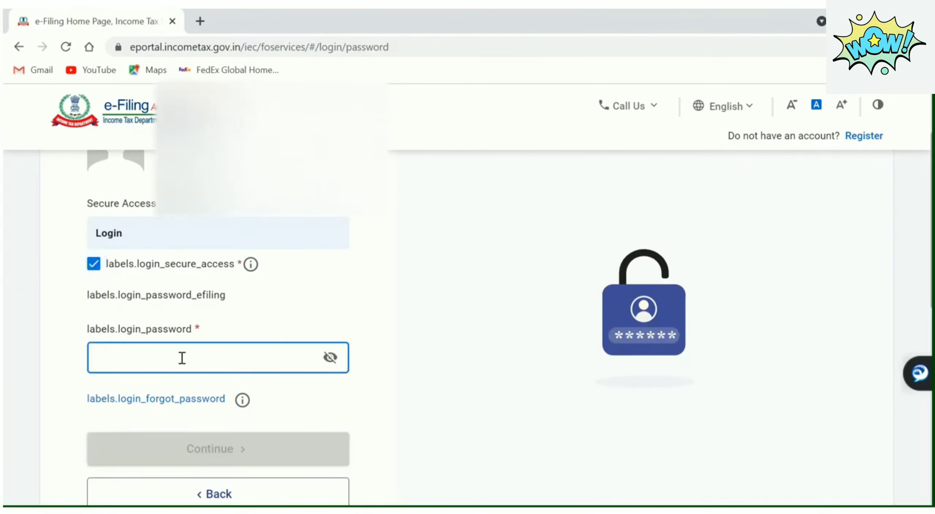
pyautogui.write('••')
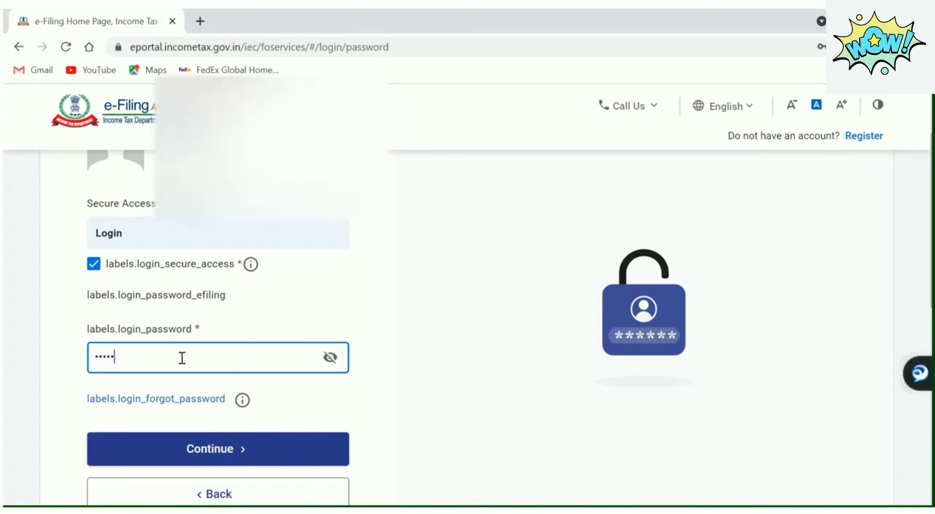
pyautogui.write('•••••')
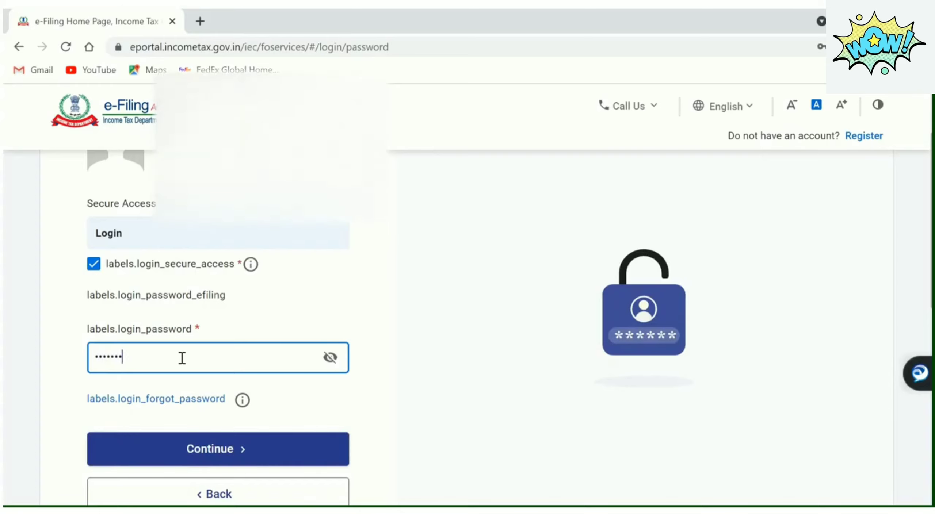
pyautogui.write('••••••')
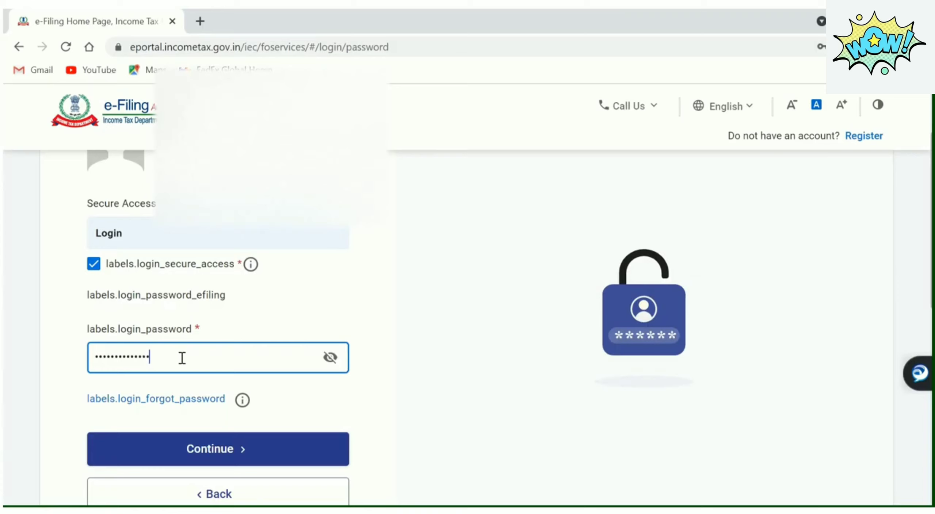
pyautogui.click(240, 450)
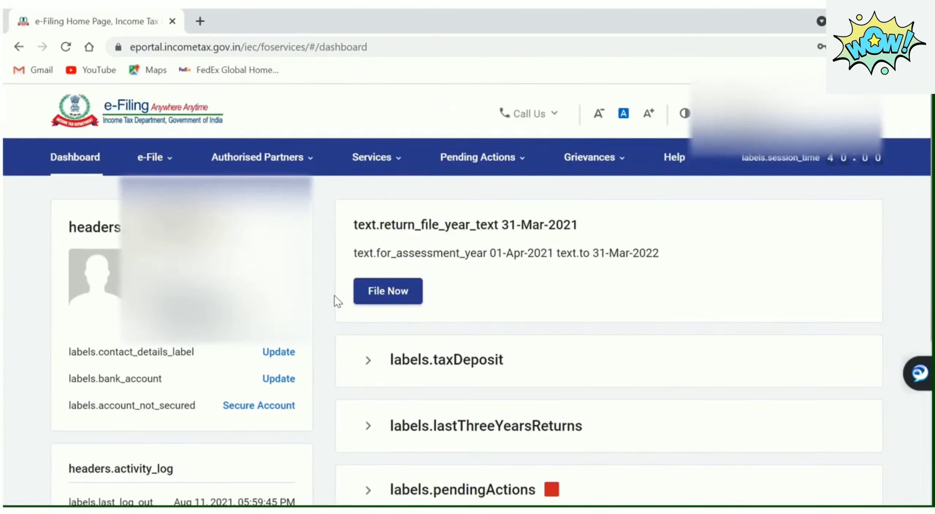
# Open e-File > Income Tax Returns > File Income Tax Return
pyautogui.click(163, 172)
pyautogui.moveTo(414, 11)
pyautogui.click(376, 44)
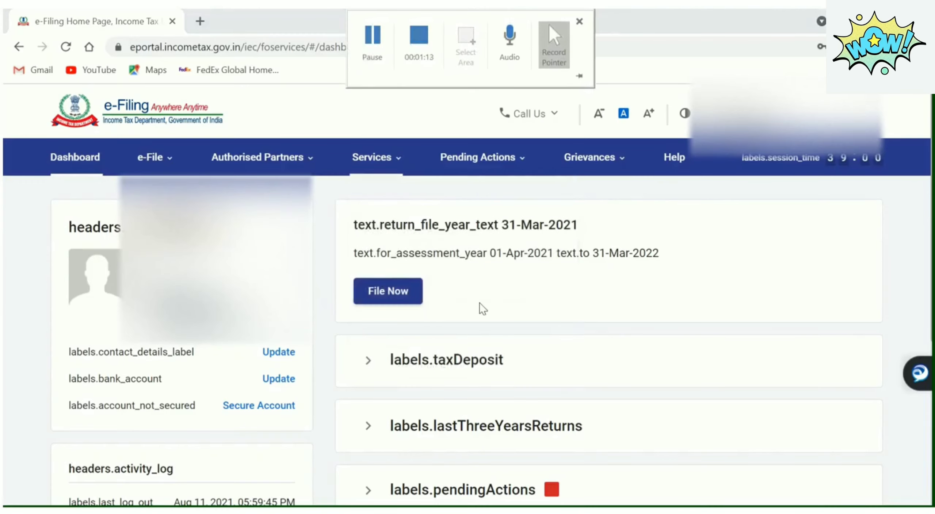
pyautogui.moveTo(167, 167)
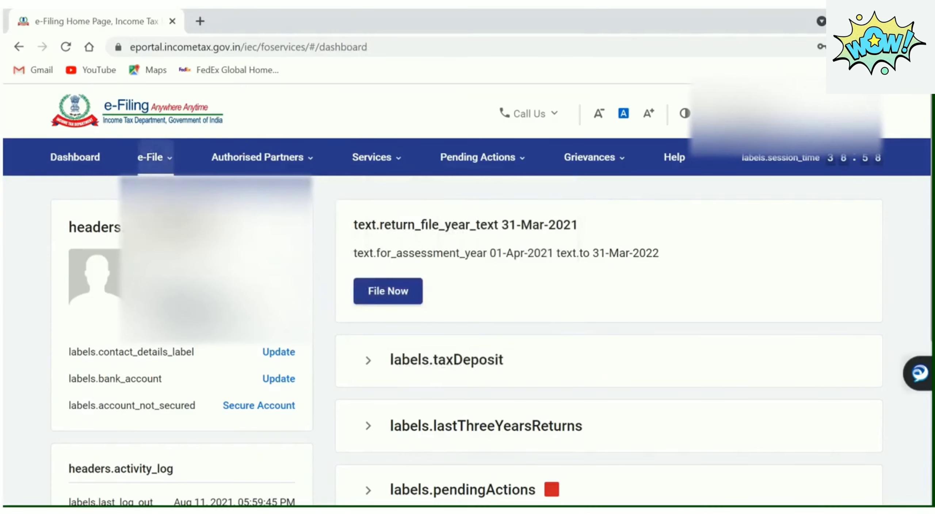
pyautogui.moveTo(164, 196)
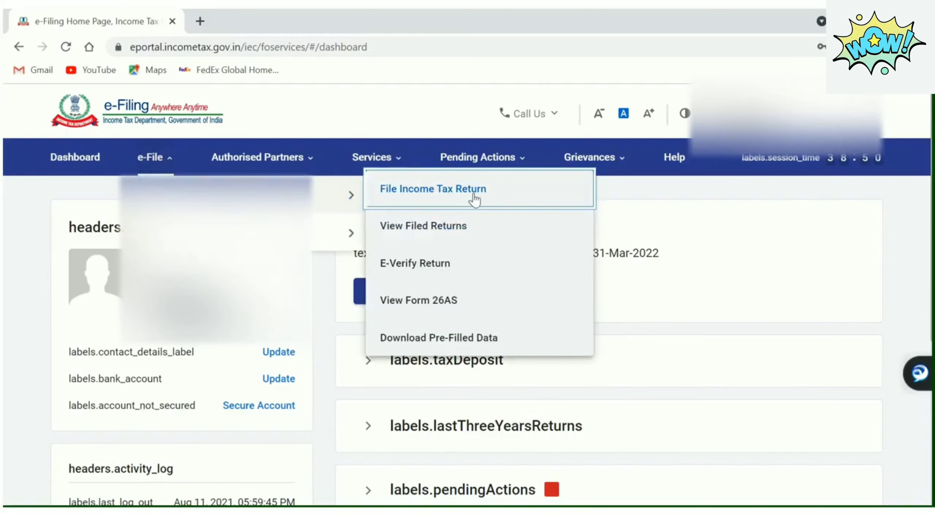
pyautogui.click(474, 197)
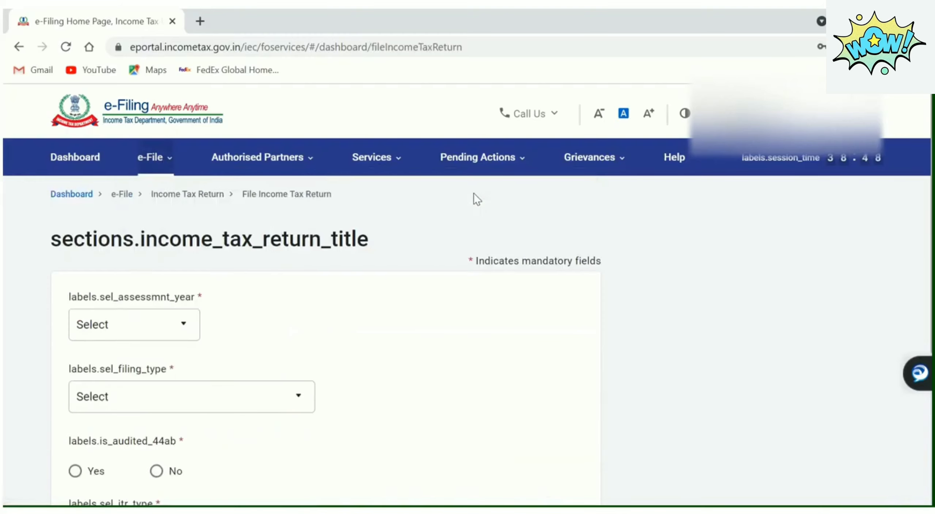
# Select assessment year 2021-22, continue, and proceed with Online filing mode
pyautogui.click(182, 325)
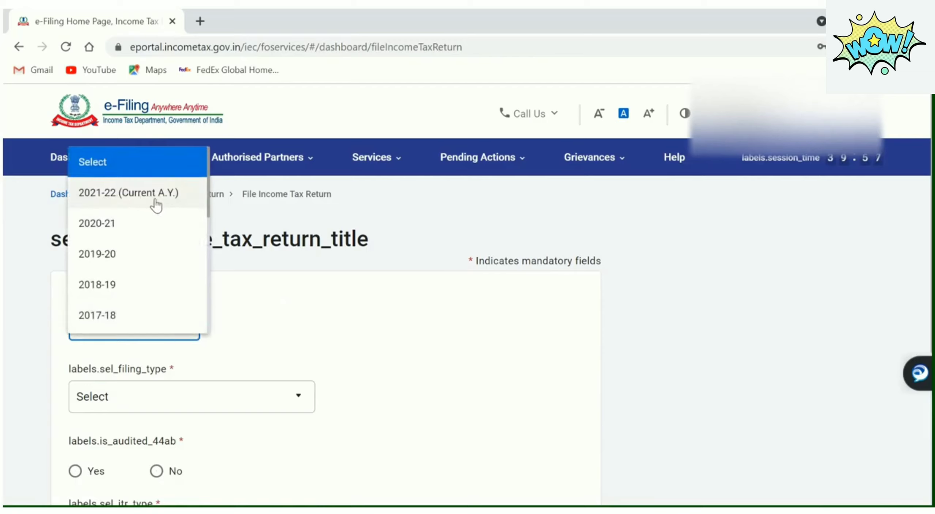
pyautogui.click(167, 194)
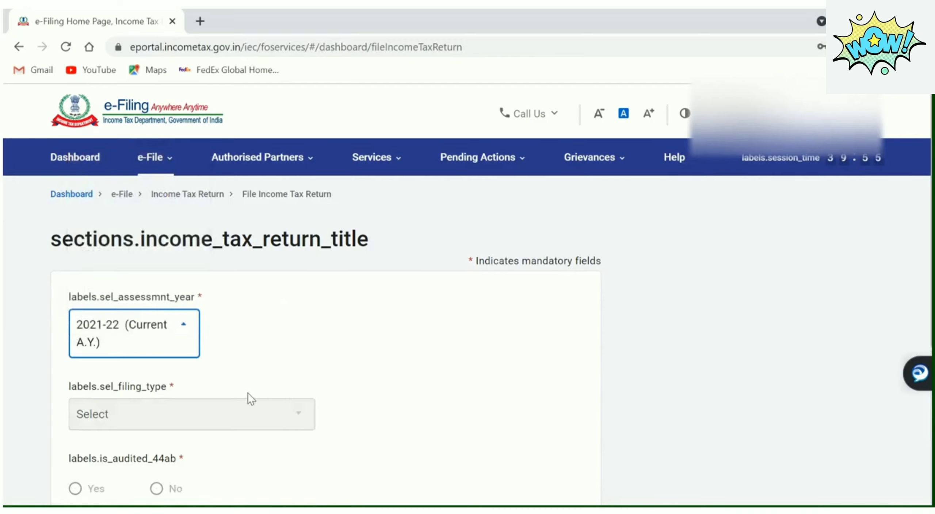
pyautogui.click(299, 408)
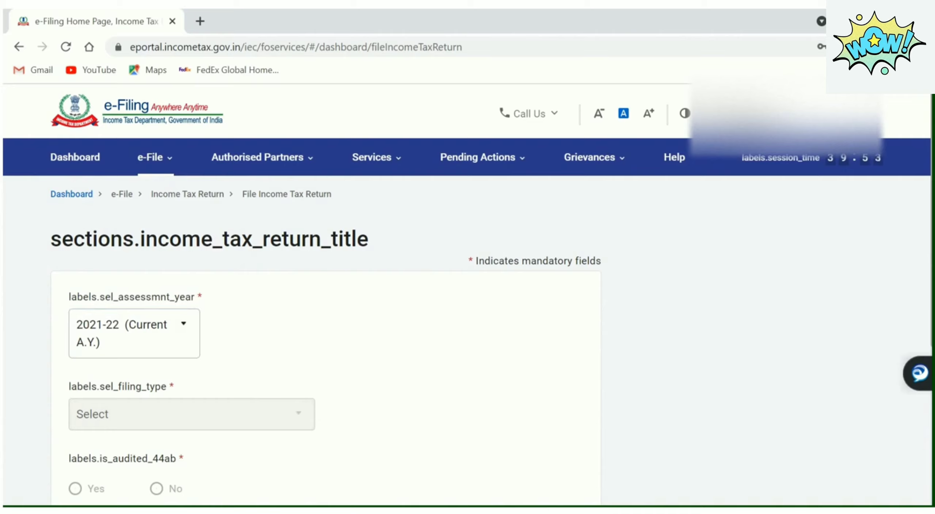
pyautogui.scroll(-4, 202, 311)
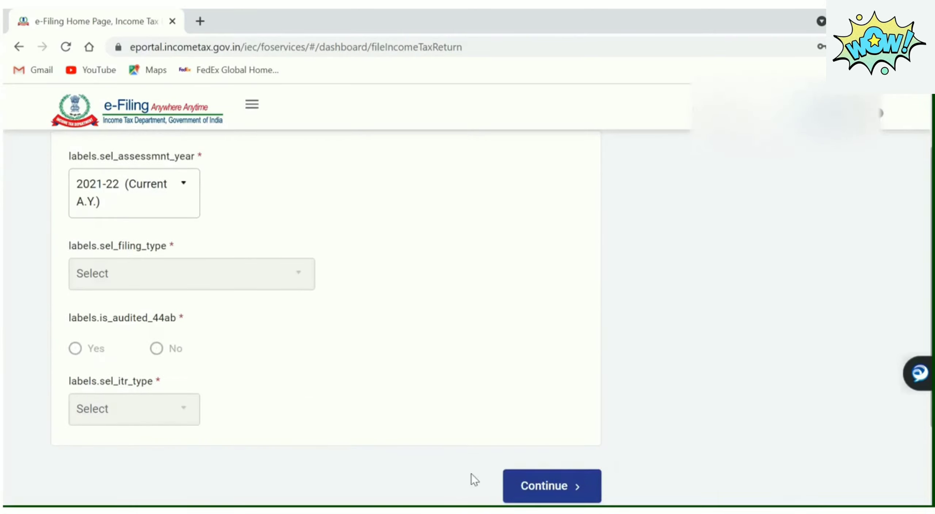
pyautogui.click(576, 487)
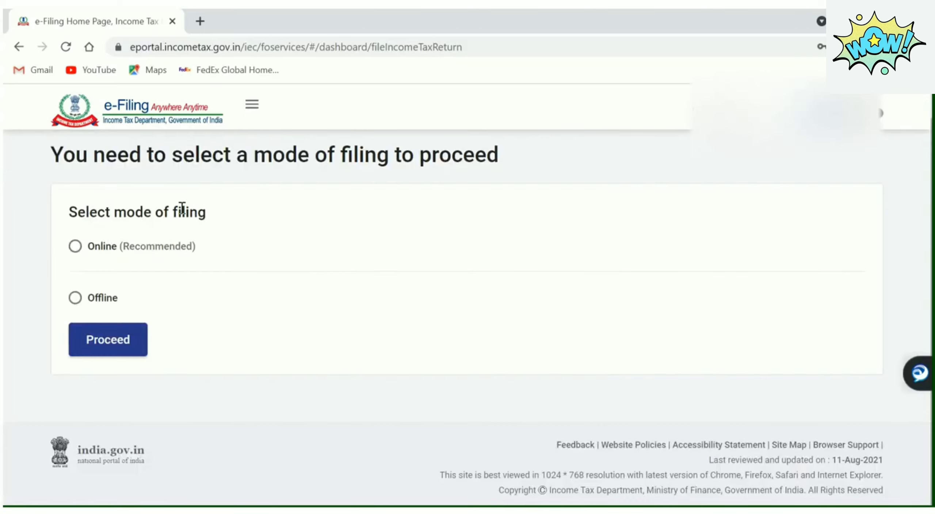
pyautogui.click(75, 246)
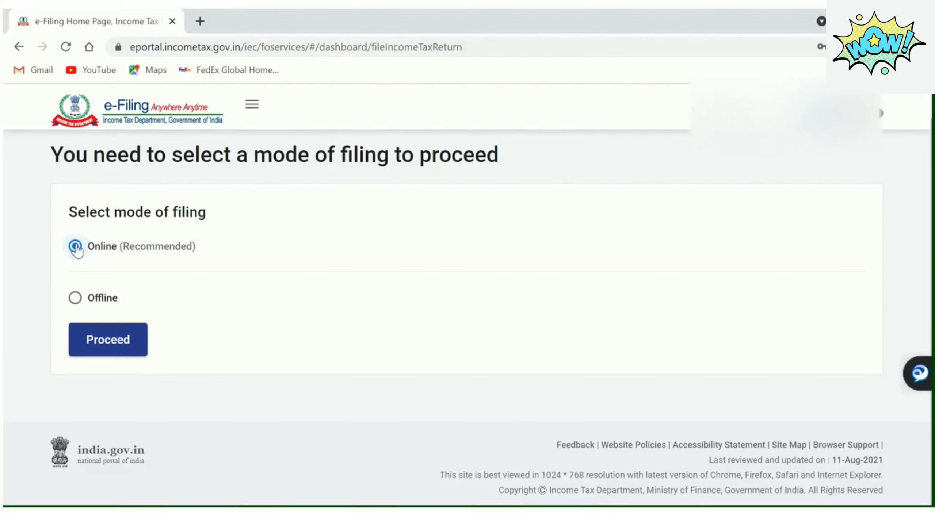
pyautogui.click(126, 343)
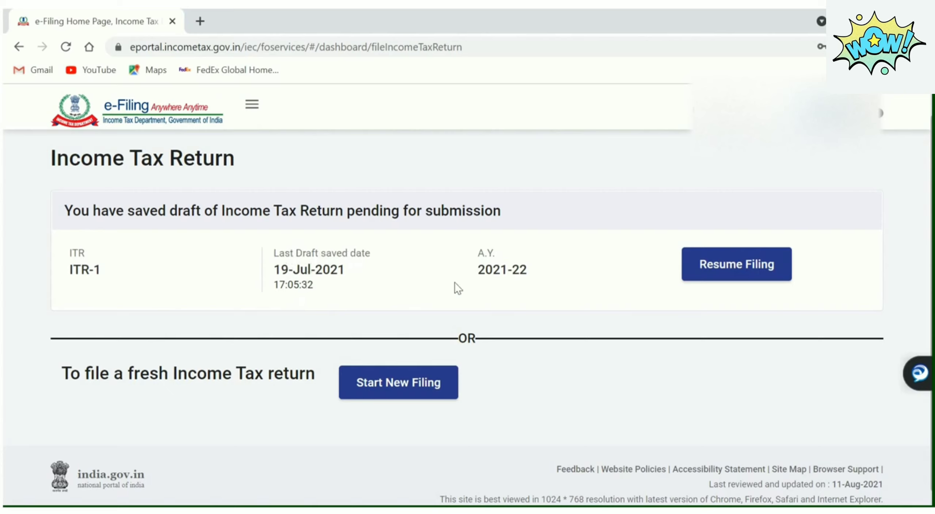
# Start a new return as an Individual, select ITR - 1 and proceed to its landing page
pyautogui.click(428, 386)
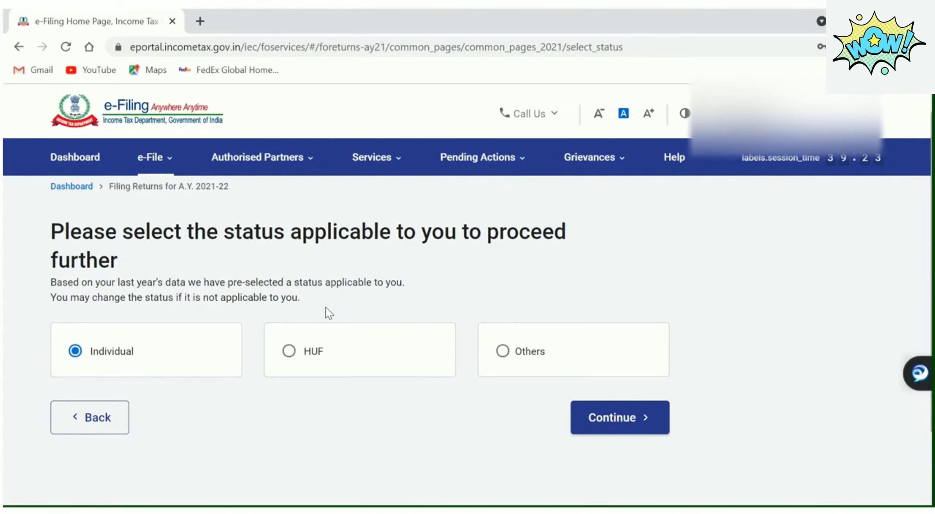
pyautogui.click(599, 417)
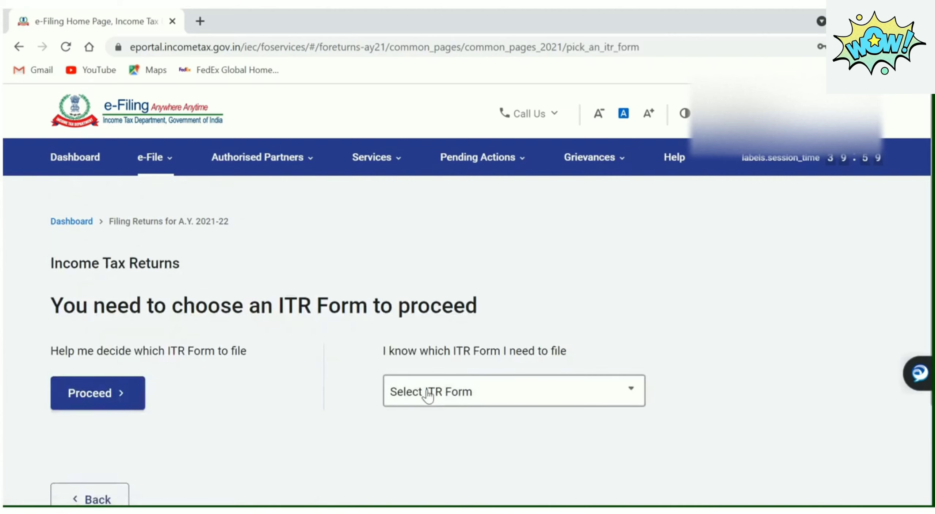
pyautogui.click(438, 400)
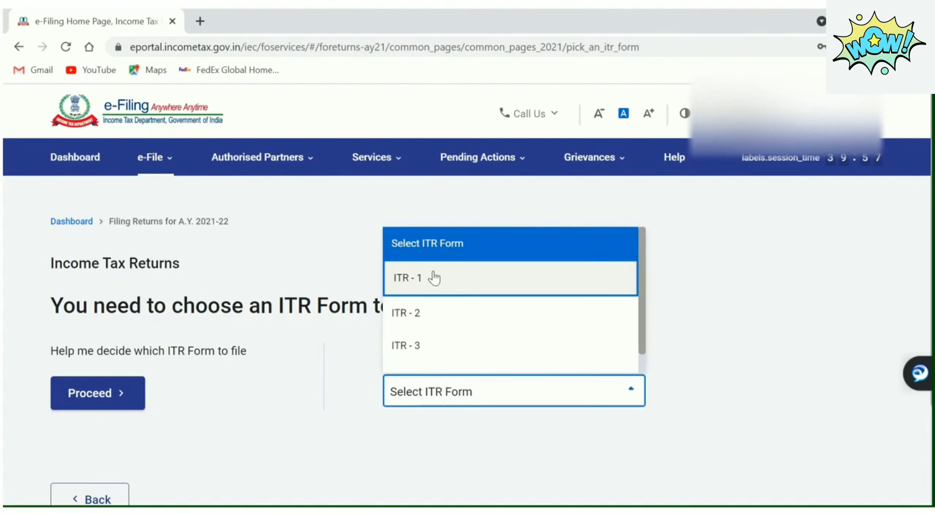
pyautogui.click(501, 291)
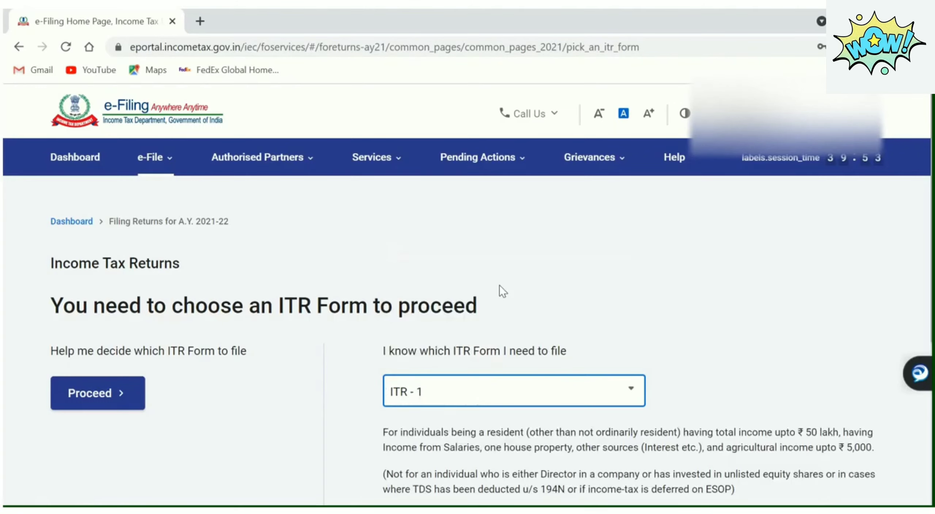
pyautogui.scroll(-4, 468, 329)
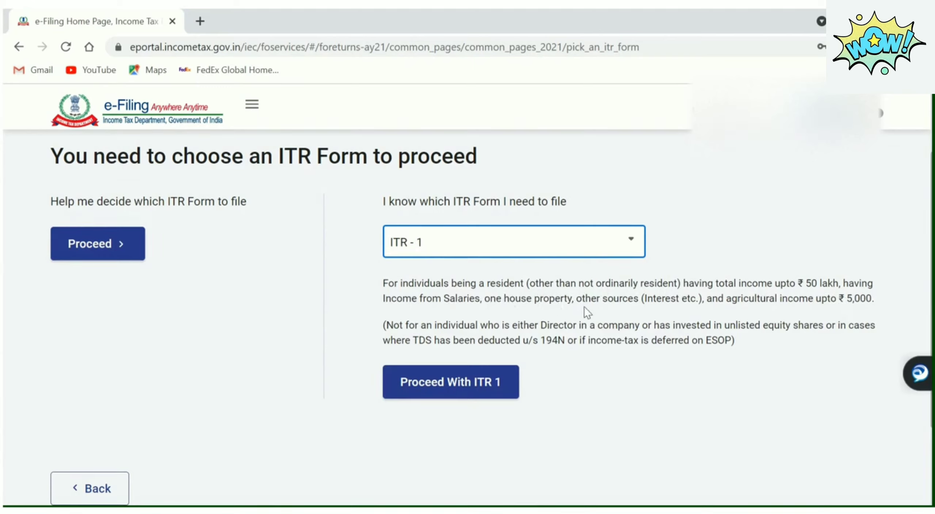
pyautogui.click(458, 381)
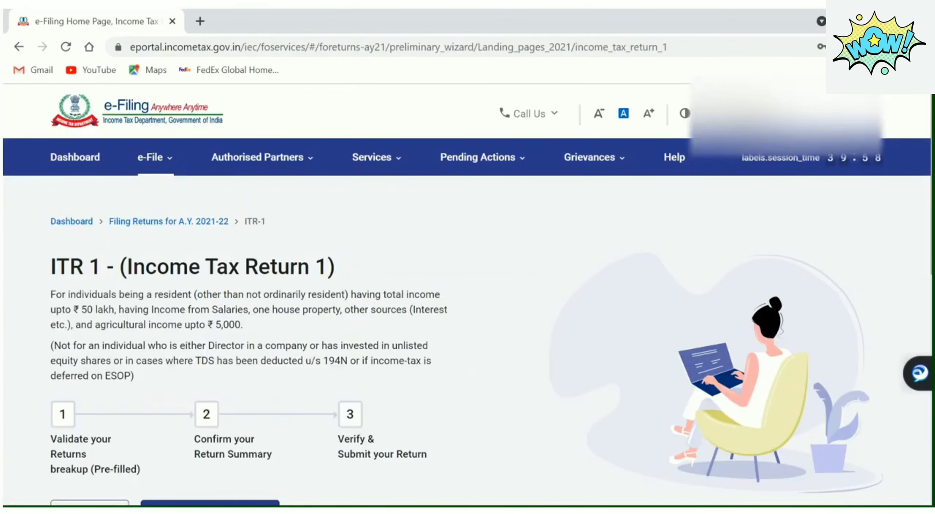
pyautogui.scroll(-5, 468, 318)
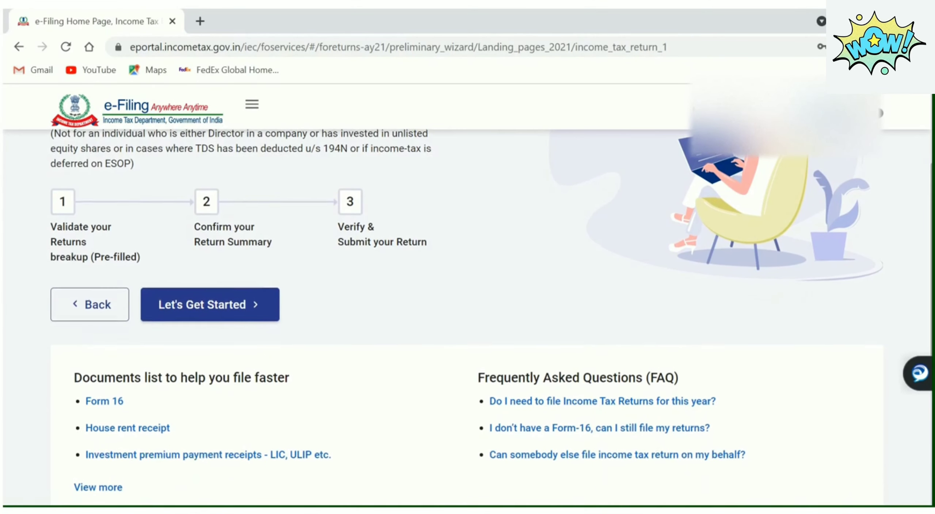
pyautogui.scroll(-6, 468, 306)
pyautogui.scroll(7, 310, 182)
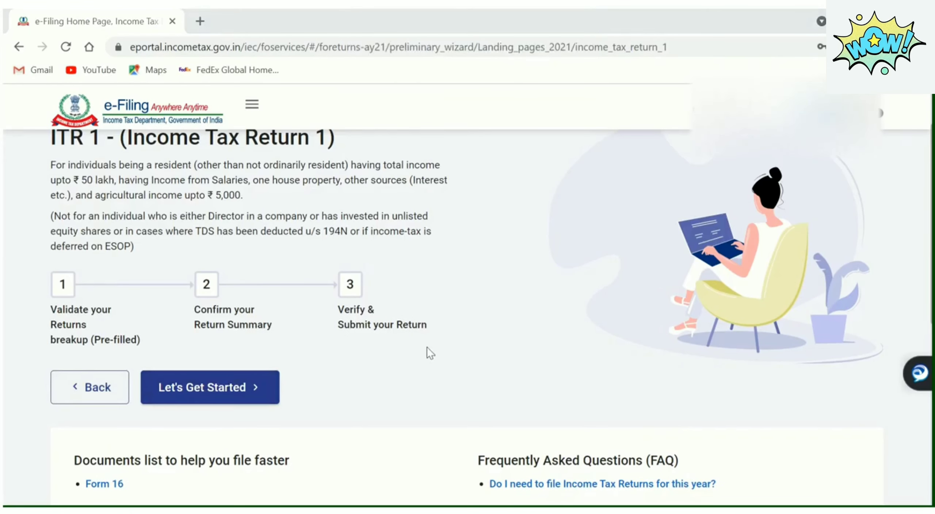
# Click Let's Get Started, choose 'taxable income is more than basic exemption limit', and continue
pyautogui.click(212, 393)
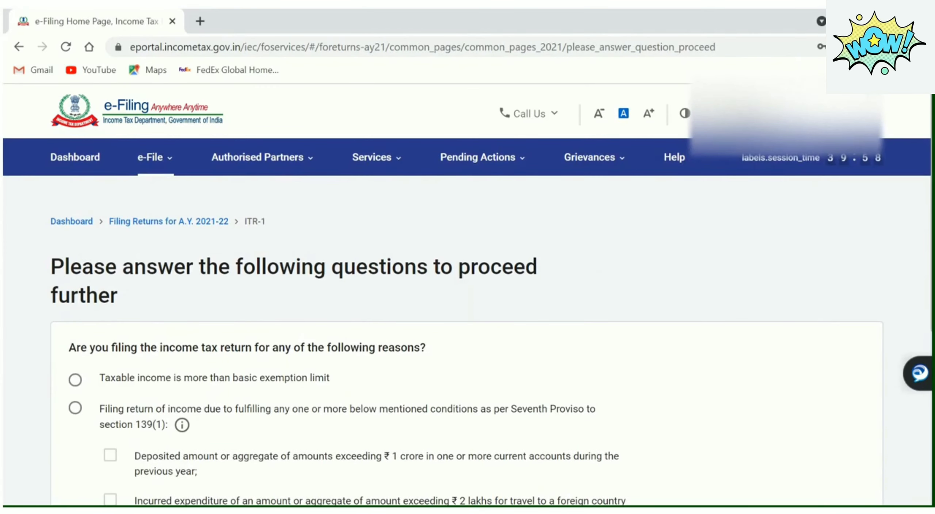
pyautogui.scroll(-5, 777, 343)
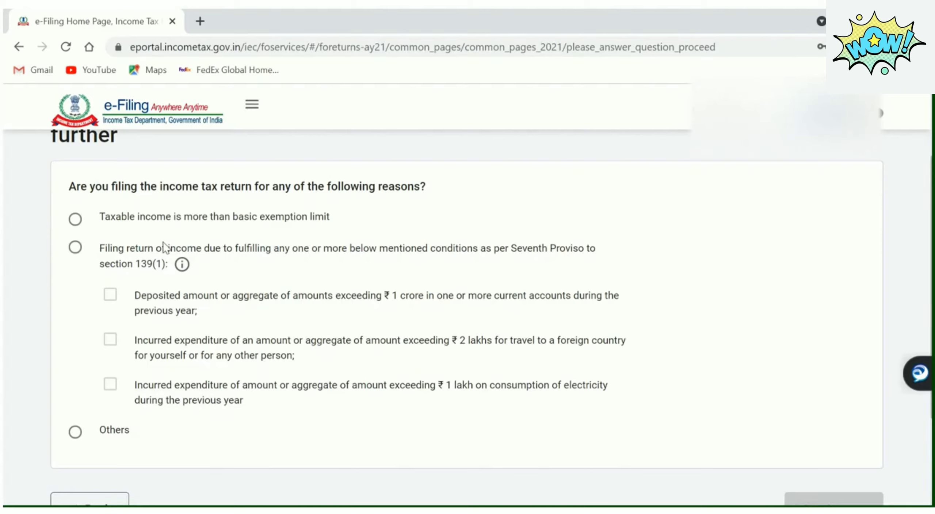
pyautogui.click(75, 220)
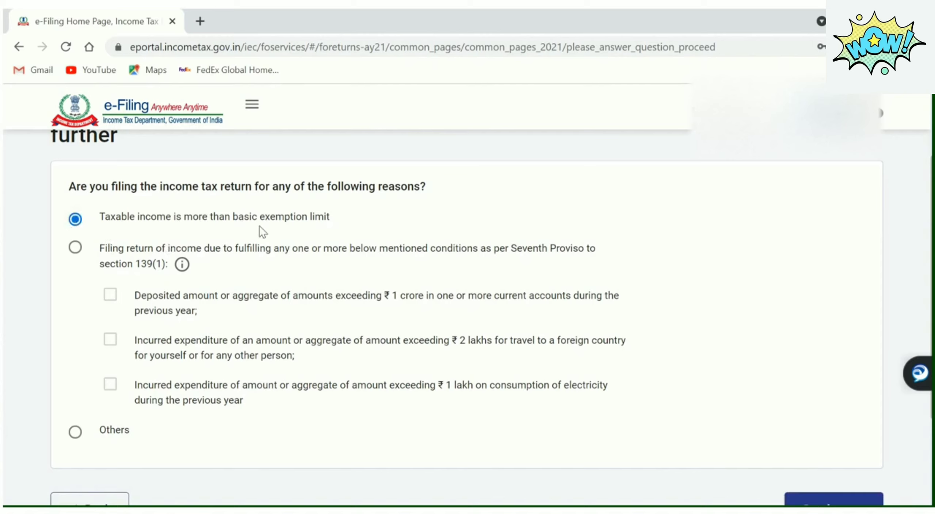
pyautogui.scroll(-1, 466, 312)
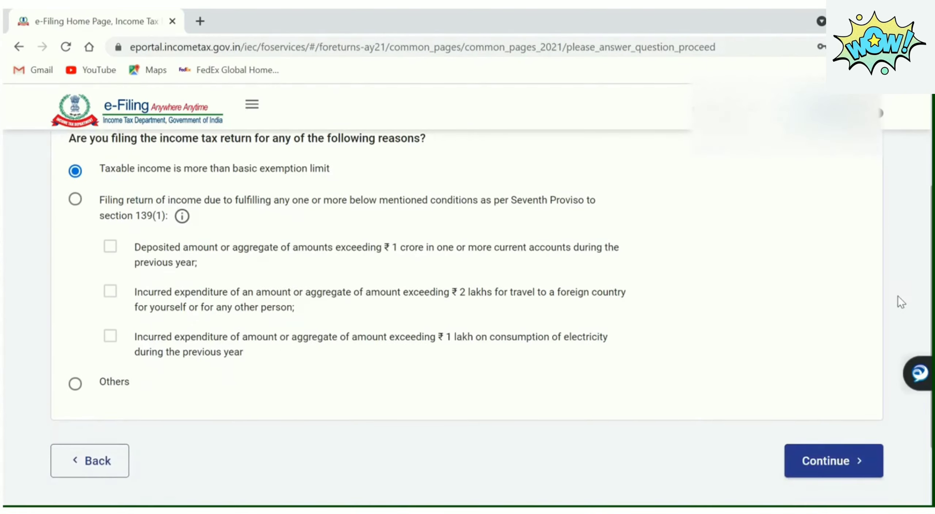
pyautogui.click(839, 461)
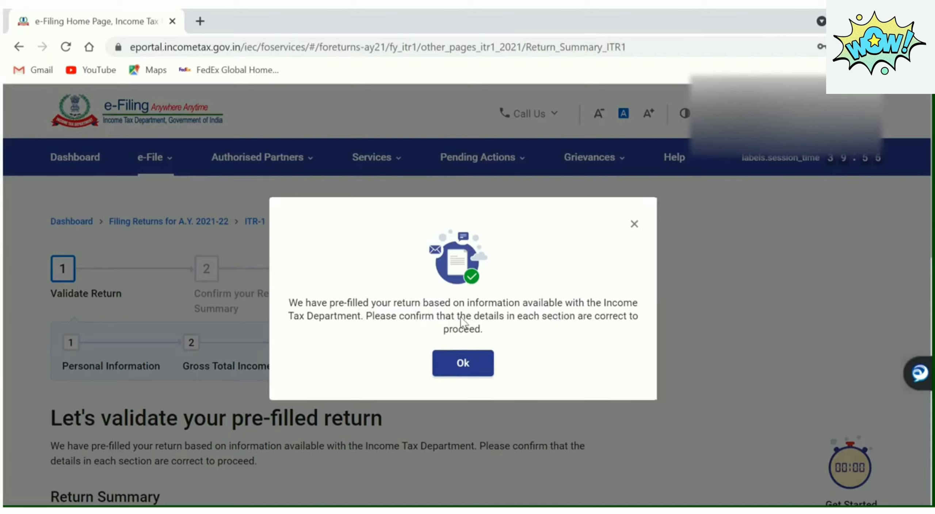
# Dismiss the pre-filled return notice and scroll through the five Return Summary sections
pyautogui.click(479, 363)
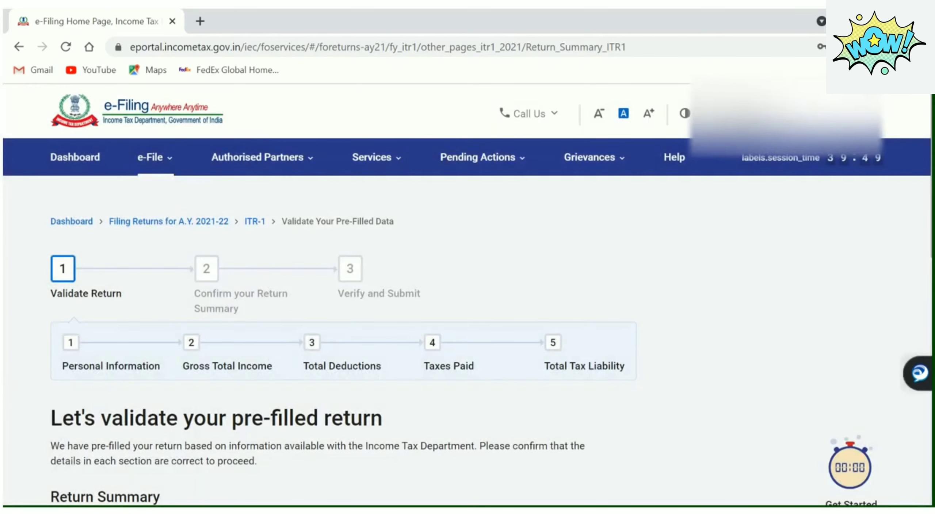
pyautogui.scroll(-5, 351, 317)
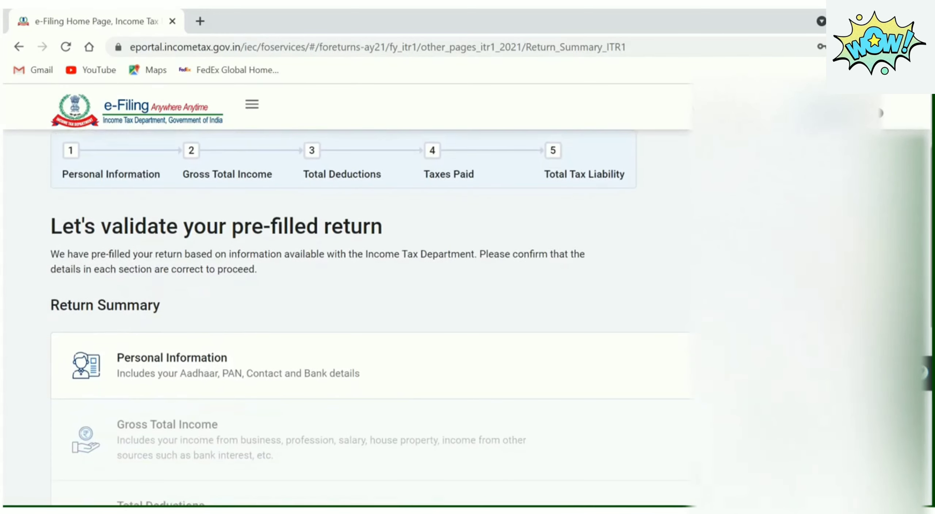
pyautogui.scroll(-2, 350, 317)
pyautogui.scroll(5, 350, 318)
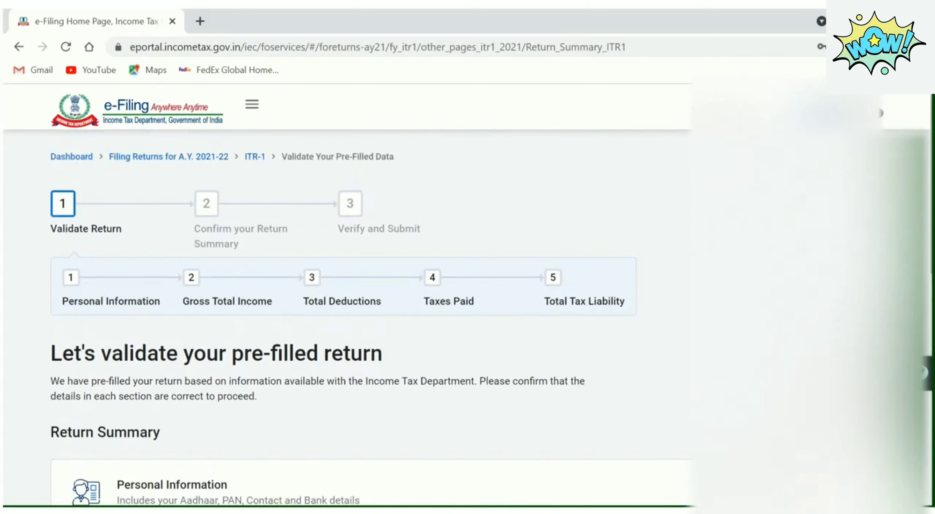
pyautogui.scroll(-3, 351, 318)
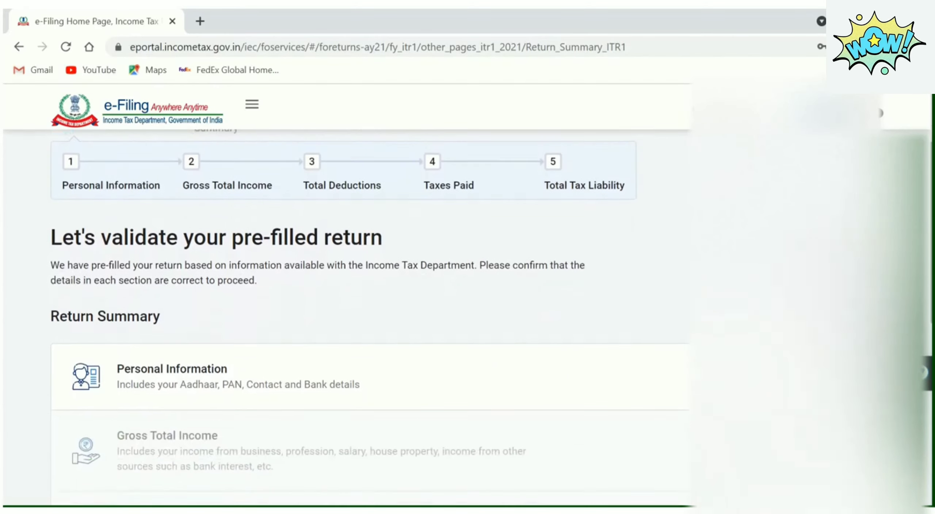
pyautogui.scroll(-5, 350, 318)
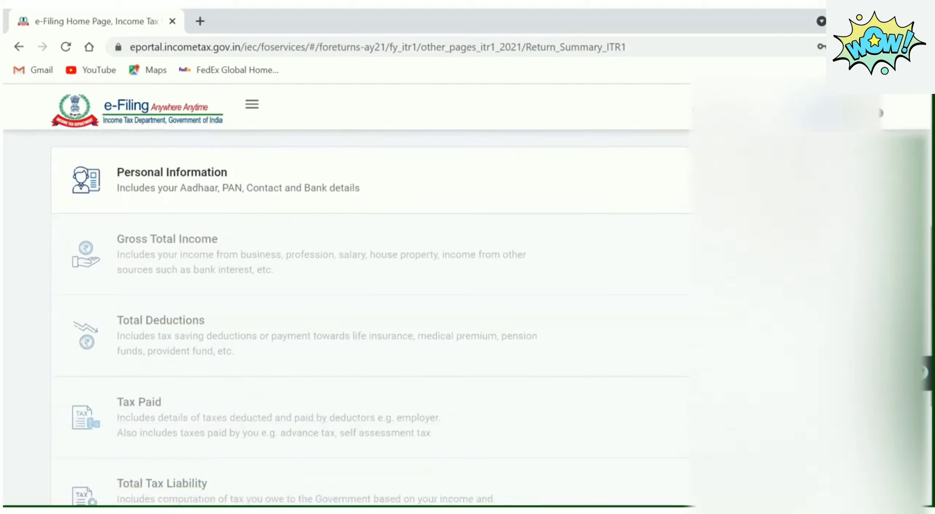
pyautogui.scroll(-3, 350, 318)
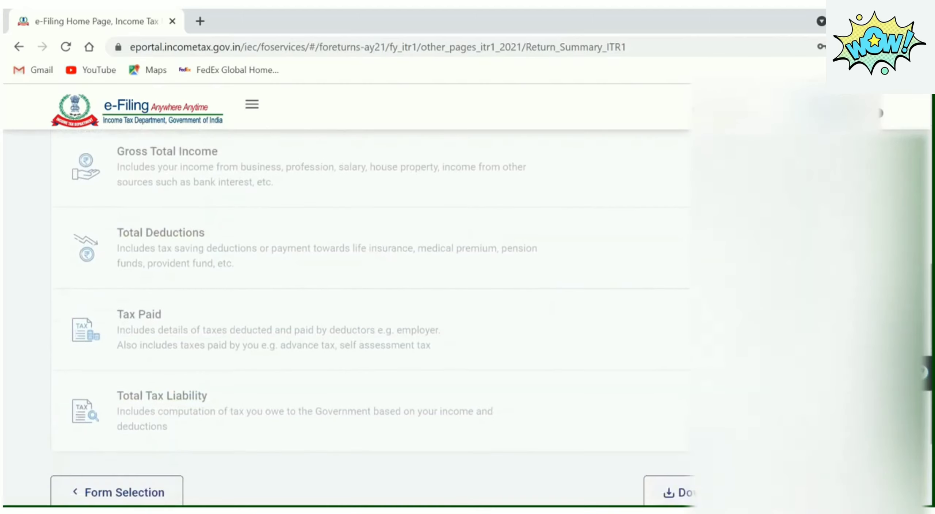
pyautogui.scroll(2, 364, 232)
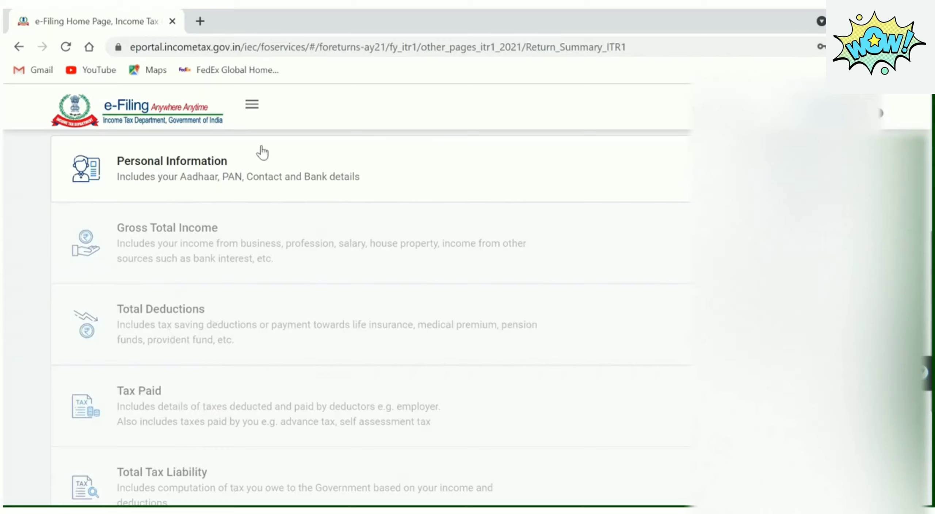
# Open the Personal Information card and scroll through its profile, contact and filing-section details
pyautogui.click(330, 165)
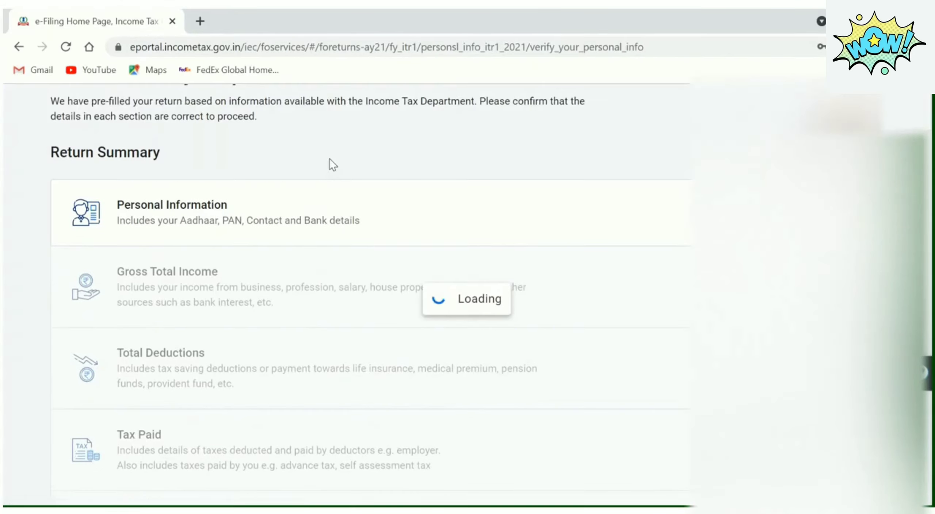
pyautogui.scroll(5, 330, 159)
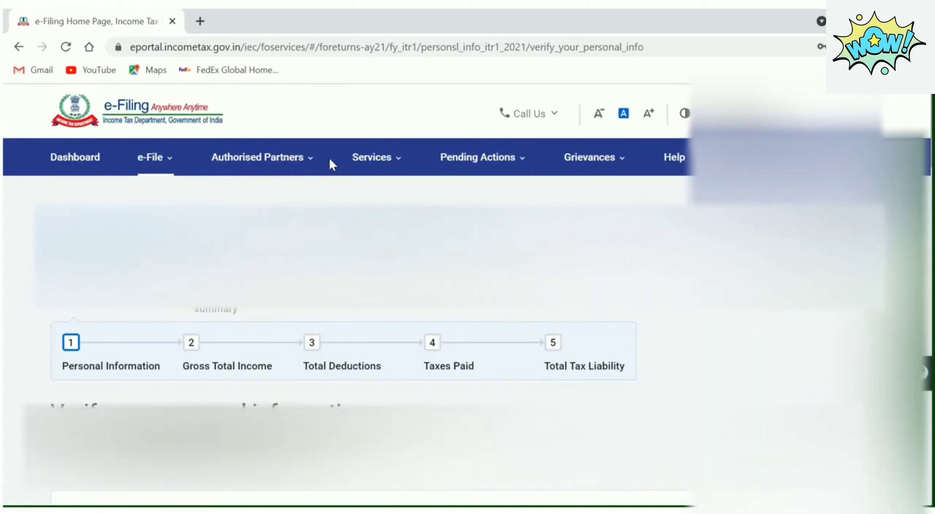
pyautogui.scroll(-5, 452, 314)
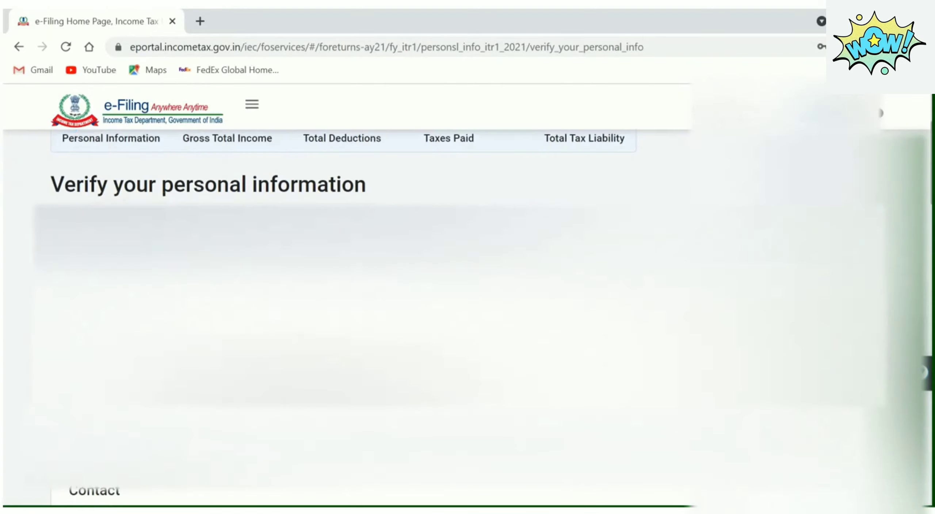
pyautogui.scroll(-2, 365, 292)
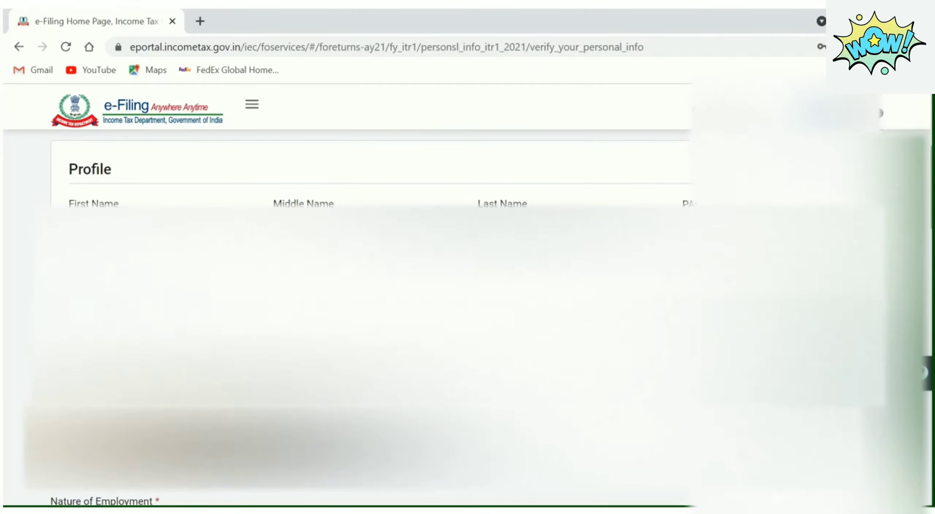
pyautogui.scroll(-6, 365, 292)
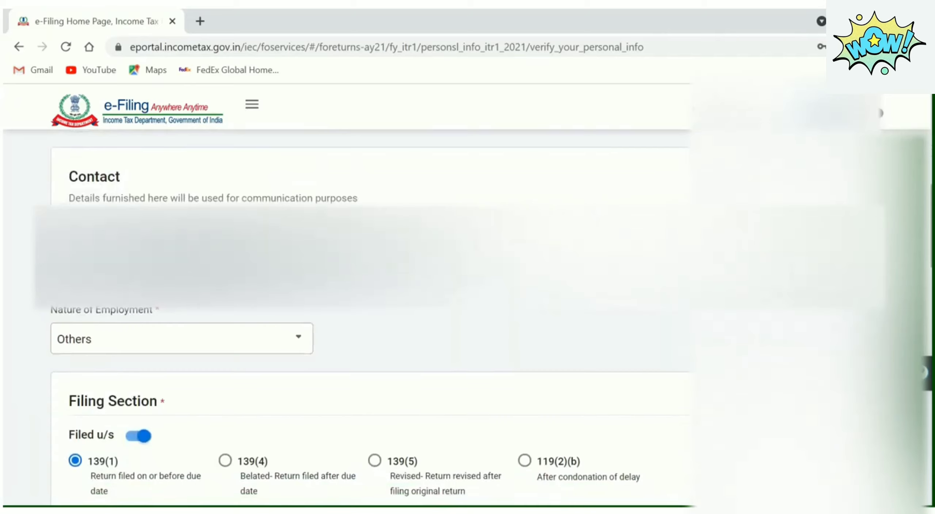
# Set Nature of Employment to Others, reselecting it from the dropdown to confirm
pyautogui.click(307, 347)
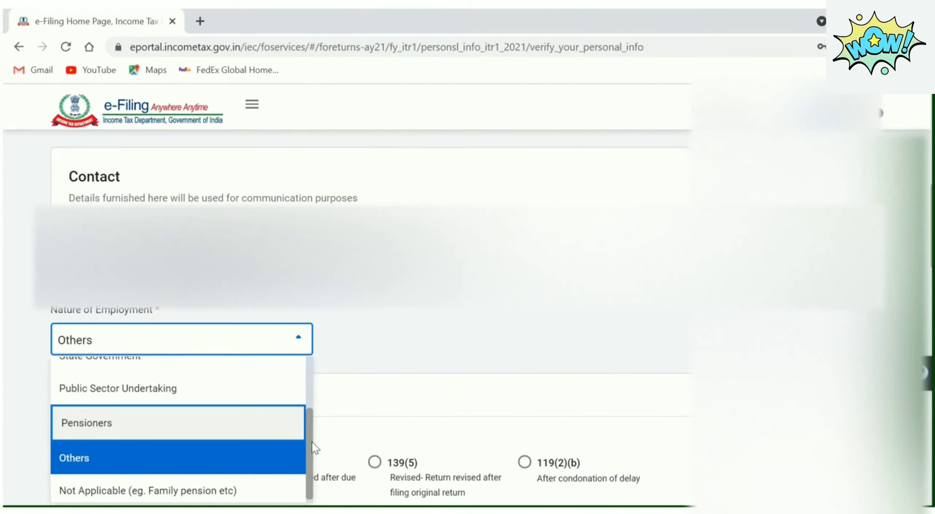
pyautogui.moveTo(311, 441)
pyautogui.mouseDown()
pyautogui.moveTo(314, 391)
pyautogui.moveTo(318, 451)
pyautogui.mouseUp()
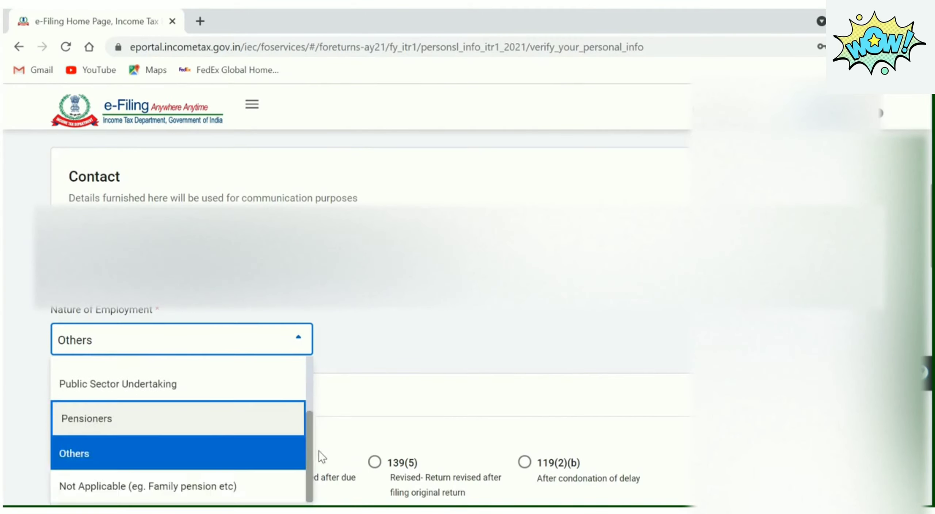
pyautogui.click(231, 457)
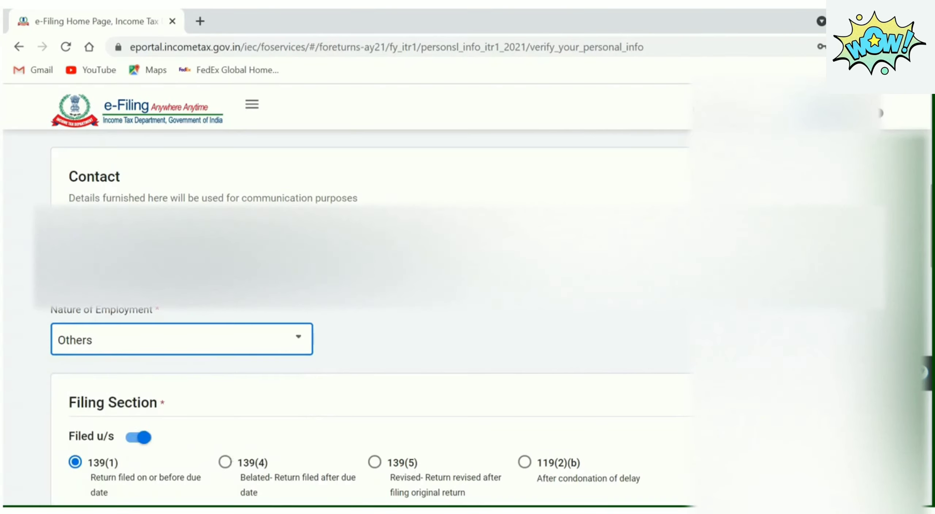
pyautogui.scroll(-4, 365, 314)
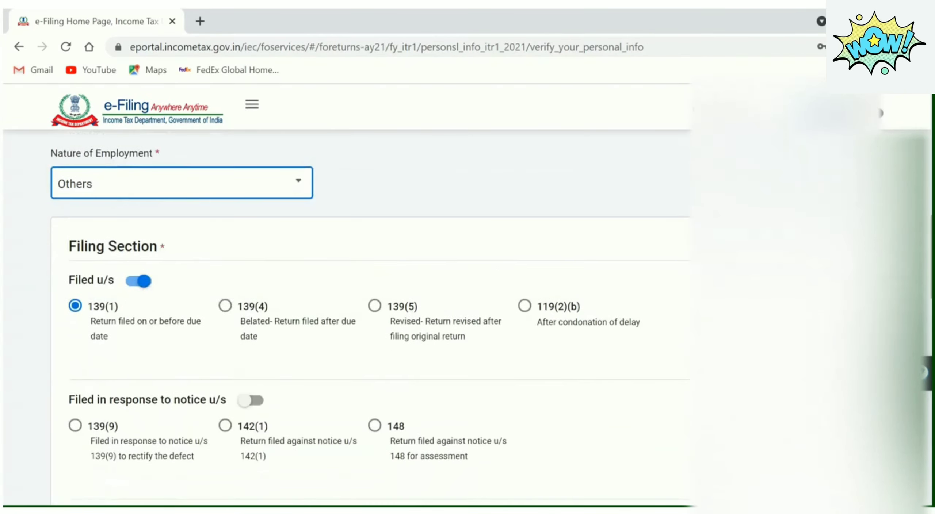
pyautogui.click(299, 183)
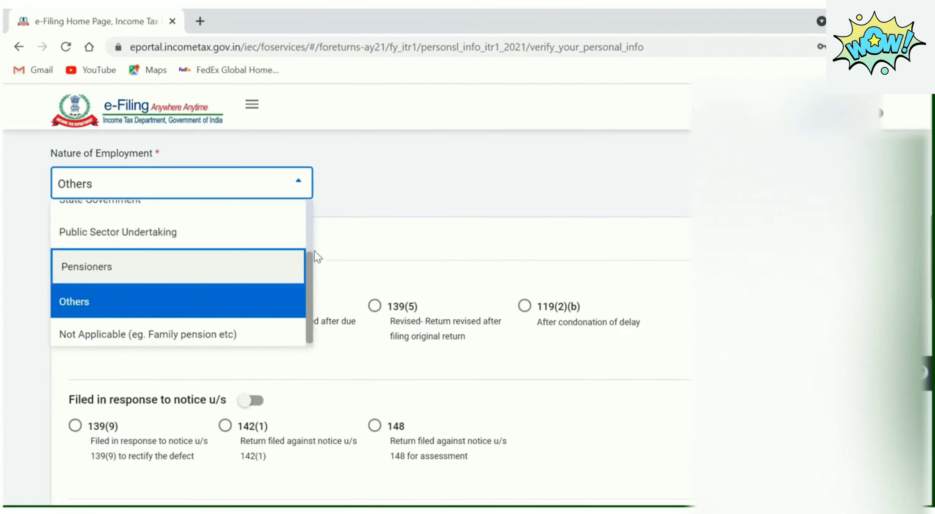
pyautogui.scroll(1, 308, 263)
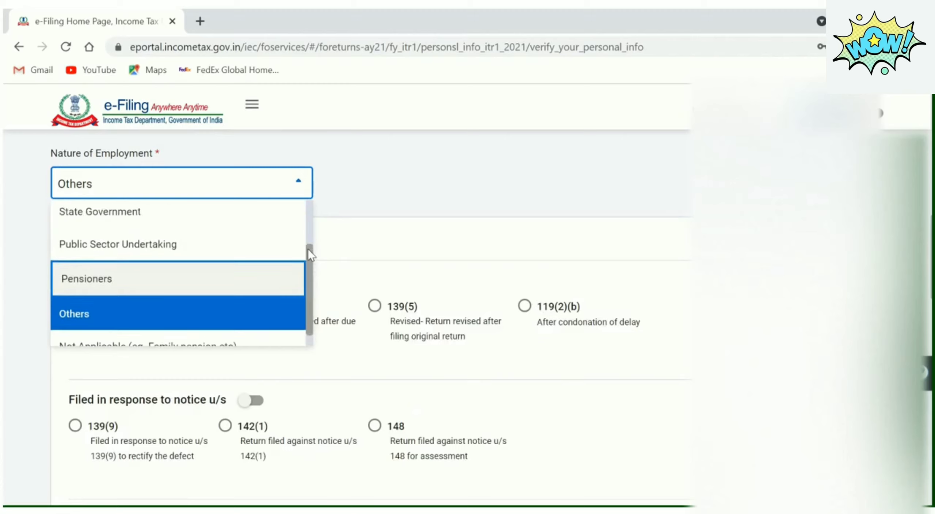
pyautogui.scroll(2, 308, 252)
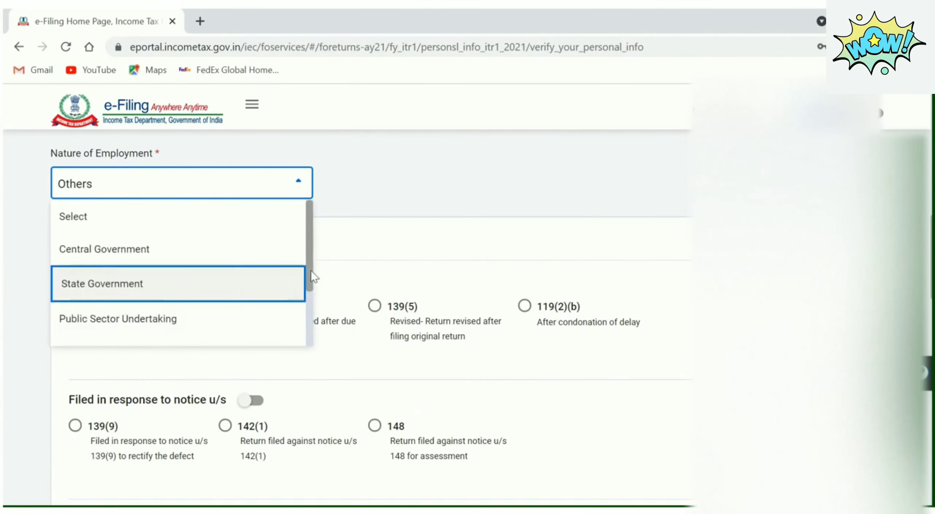
pyautogui.moveTo(311, 270); pyautogui.dragTo(312, 372)
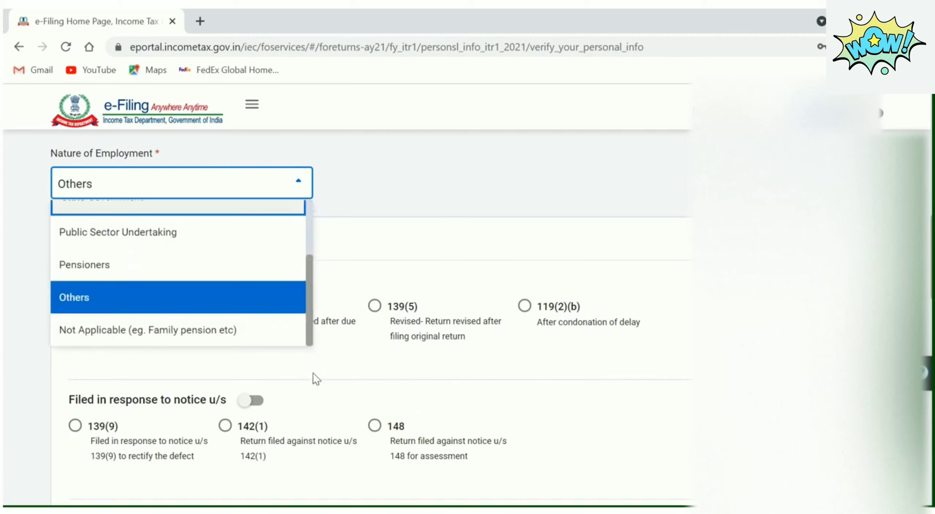
pyautogui.click(126, 305)
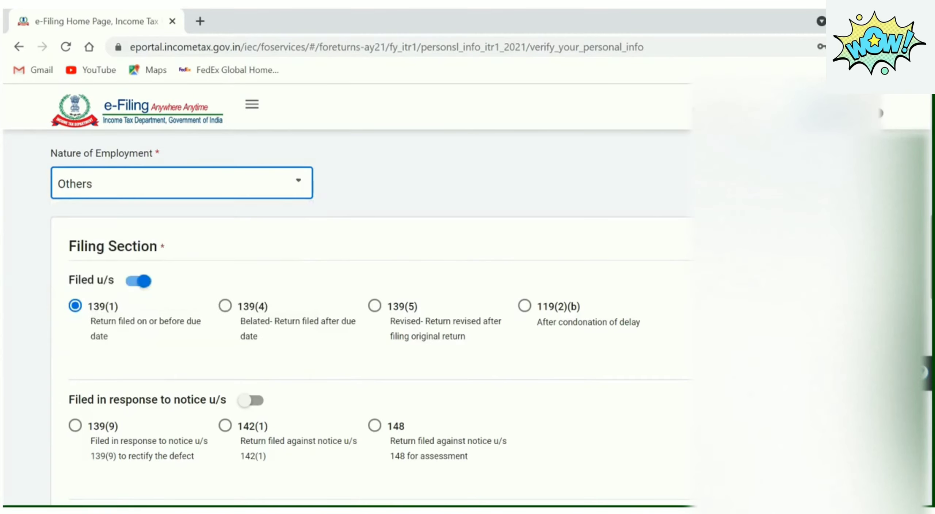
# Scroll down the personal information form and mark No for the section 115BAC new tax regime question
pyautogui.scroll(-5, 365, 317)
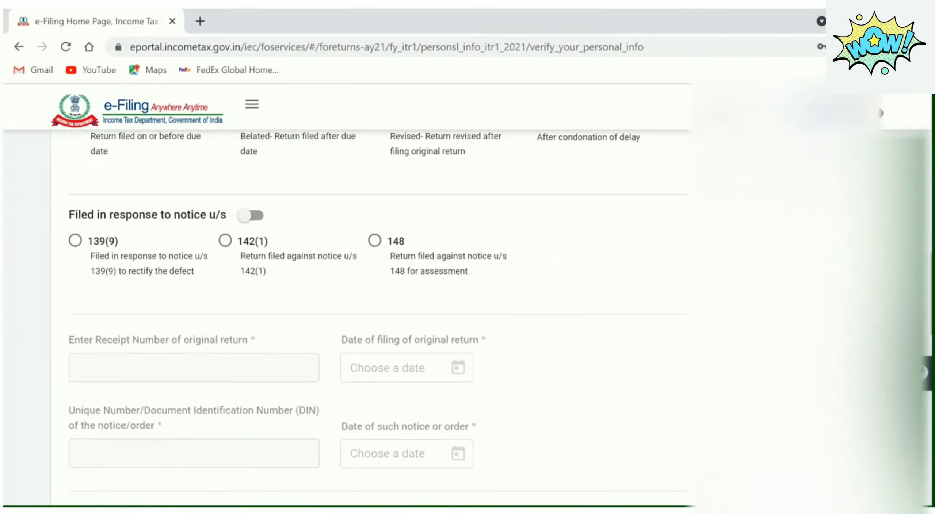
pyautogui.scroll(1, 365, 318)
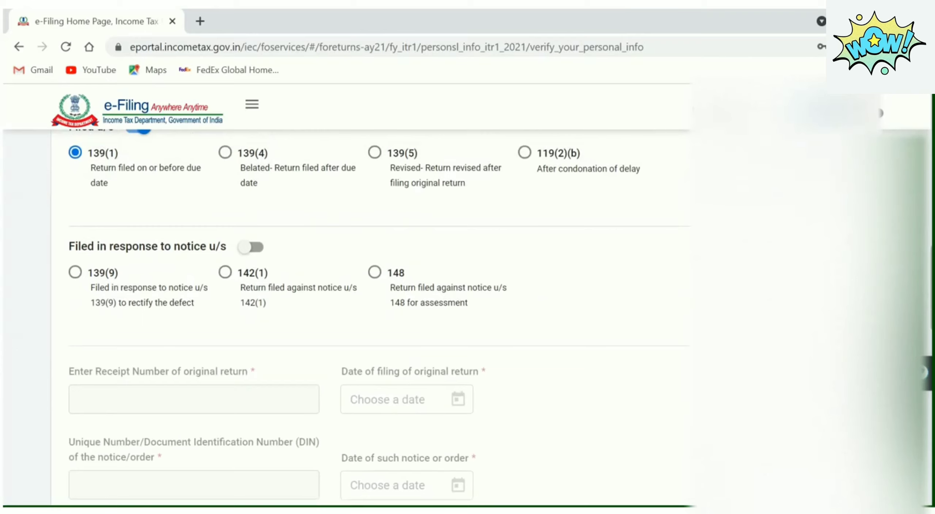
pyautogui.scroll(1, 365, 318)
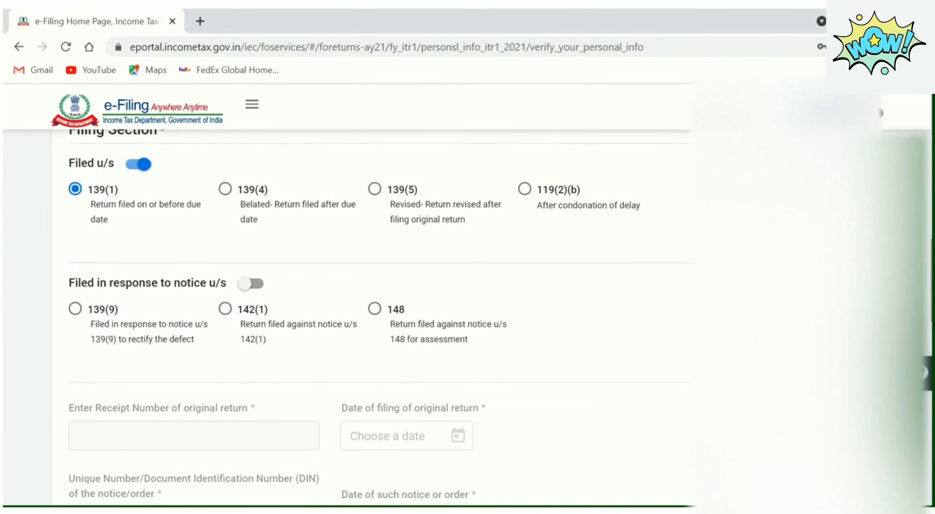
pyautogui.scroll(-2, 366, 318)
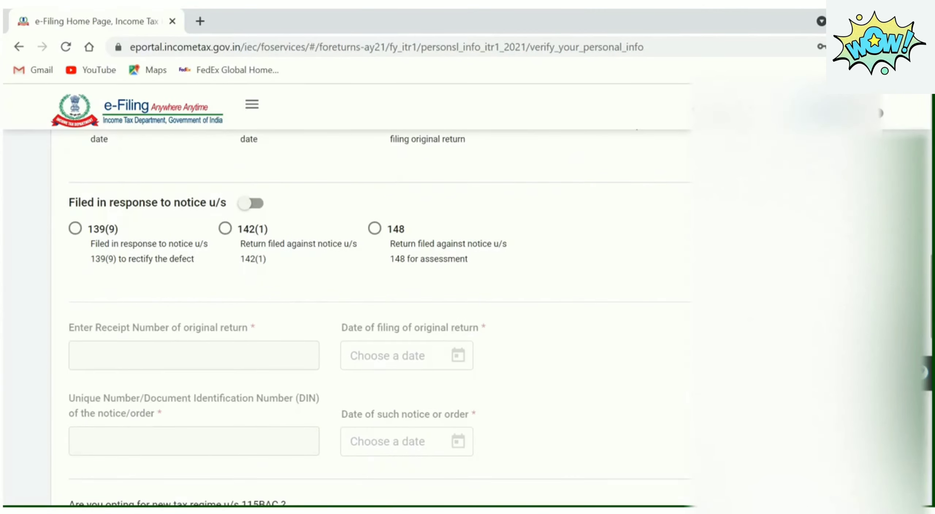
pyautogui.scroll(-5, 365, 318)
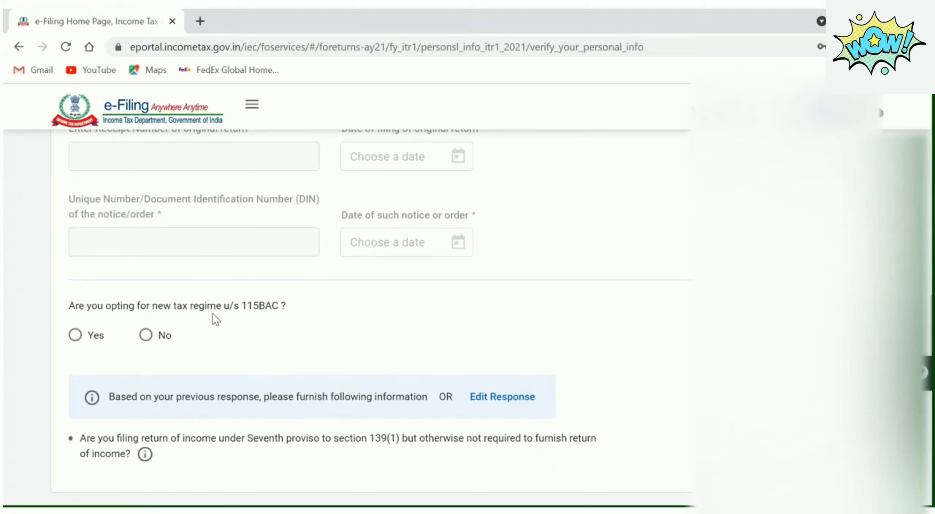
pyautogui.click(146, 334)
pyautogui.scroll(-3, 366, 321)
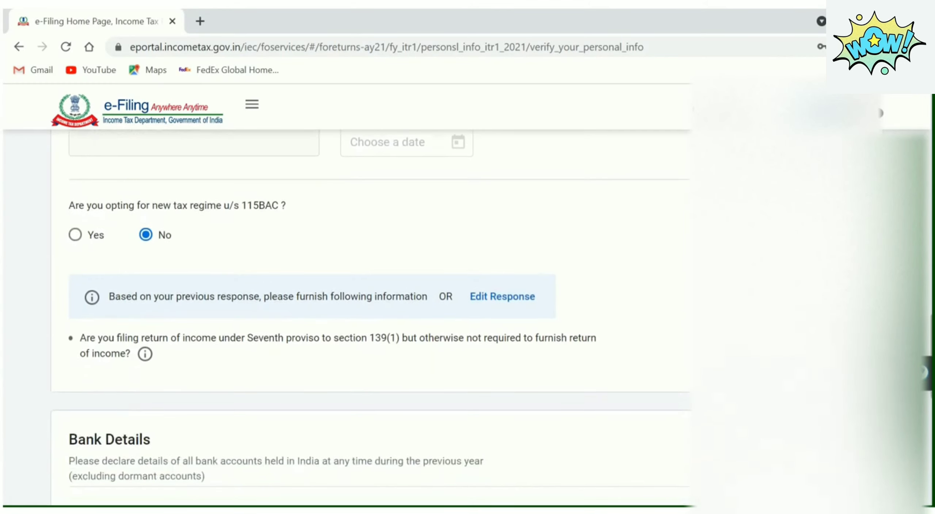
pyautogui.scroll(-1, 365, 317)
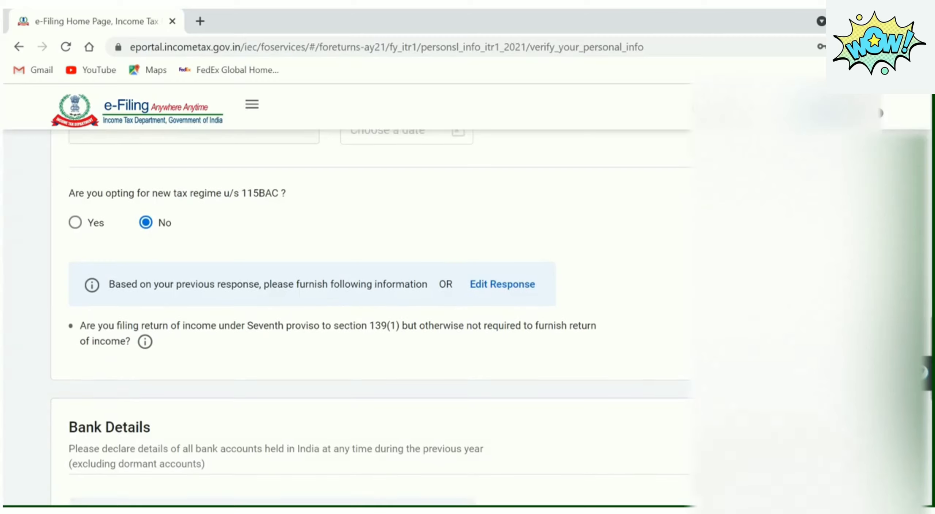
pyautogui.scroll(-2, 365, 317)
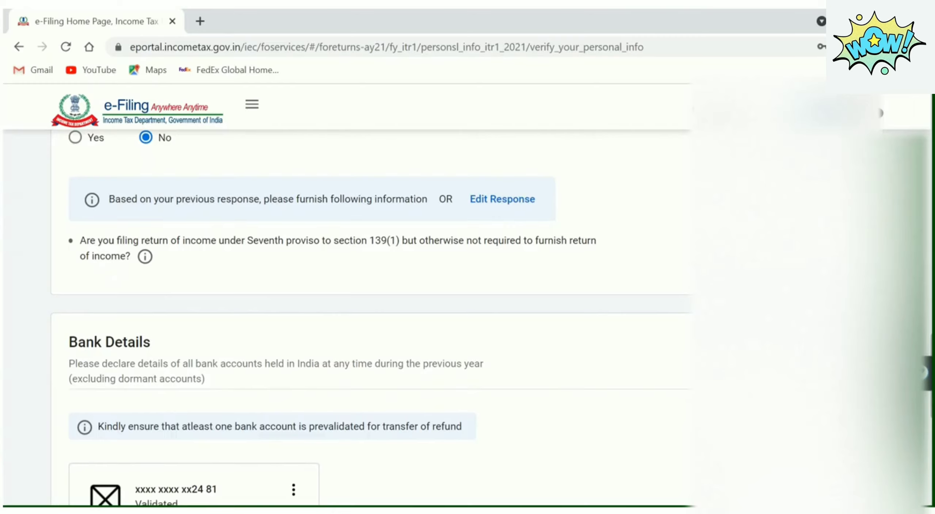
pyautogui.scroll(-1, 365, 317)
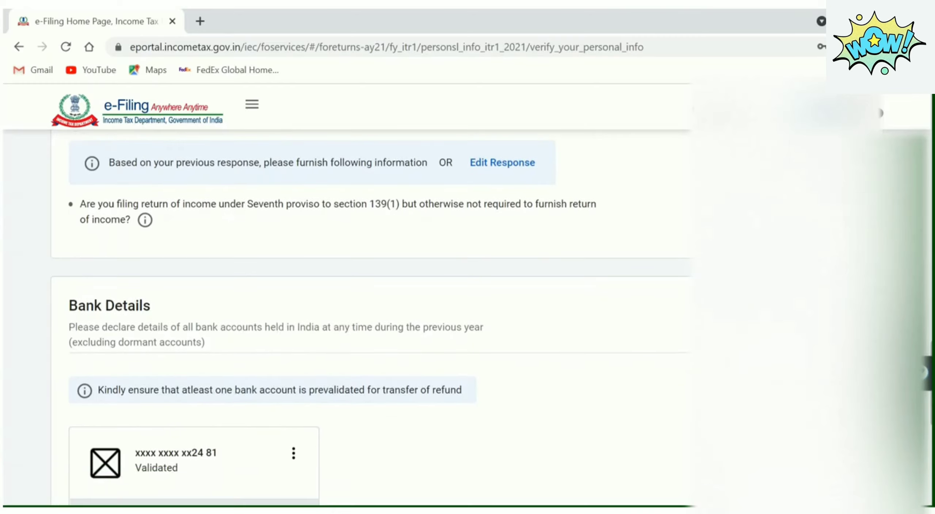
pyautogui.scroll(-1, 365, 317)
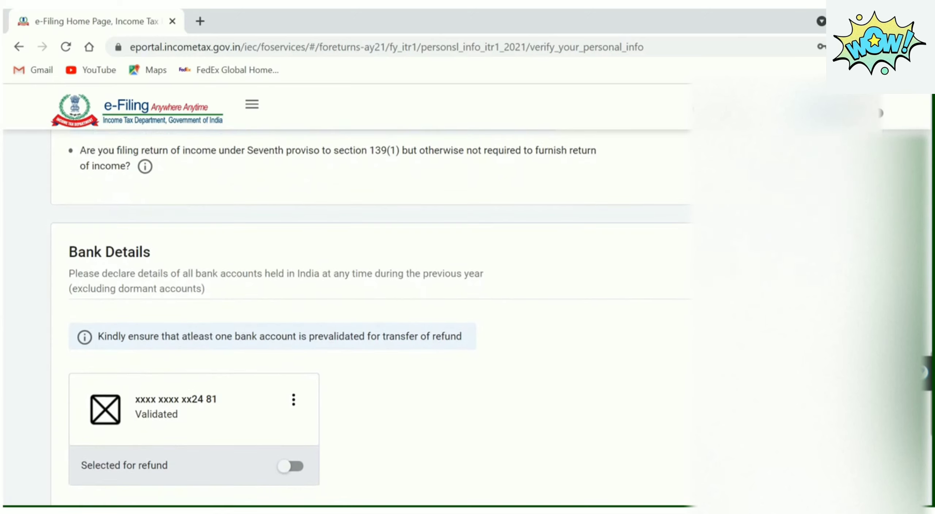
pyautogui.scroll(-2, 365, 317)
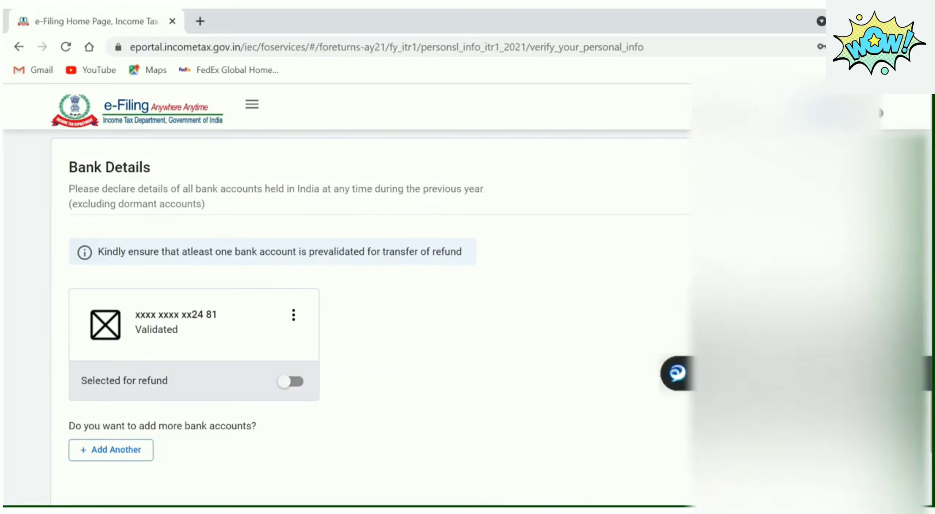
pyautogui.scroll(10, 212, 315)
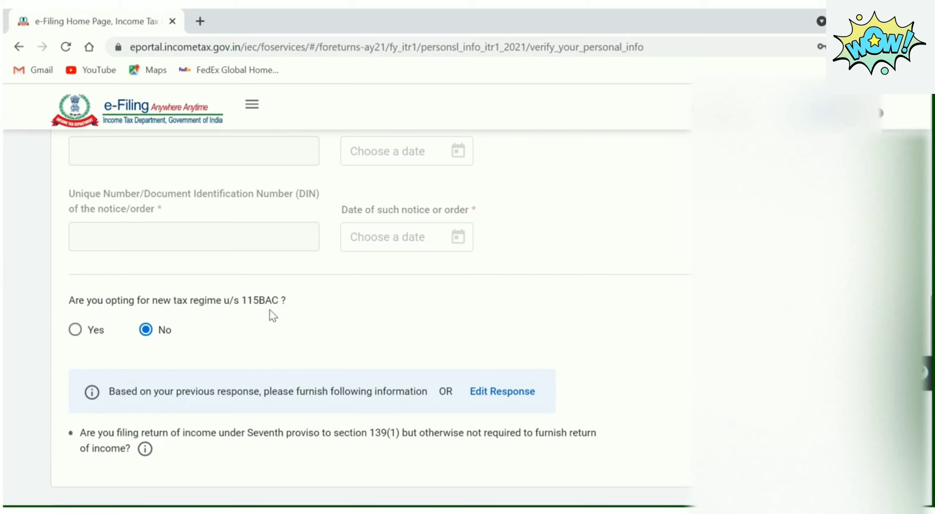
pyautogui.moveTo(292, 302); pyautogui.dragTo(62, 301)
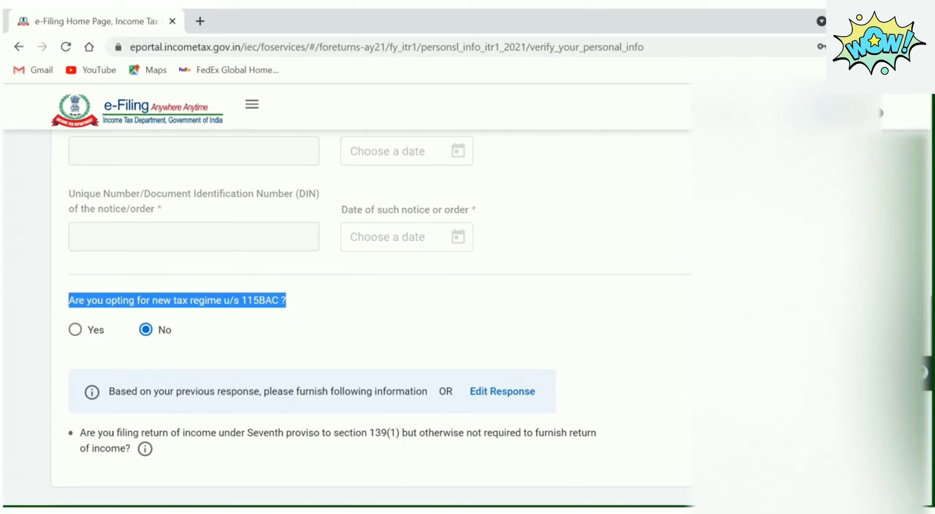
pyautogui.scroll(-5, 371, 318)
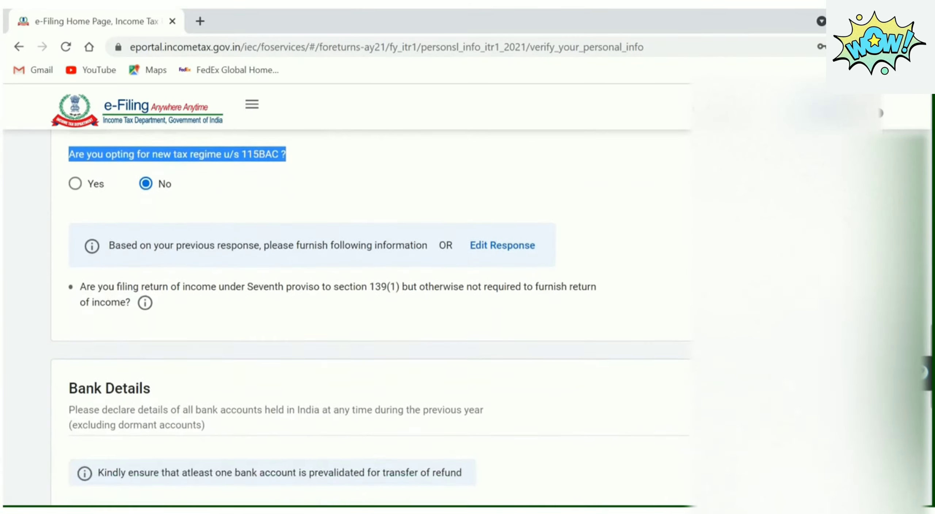
pyautogui.scroll(-4, 370, 319)
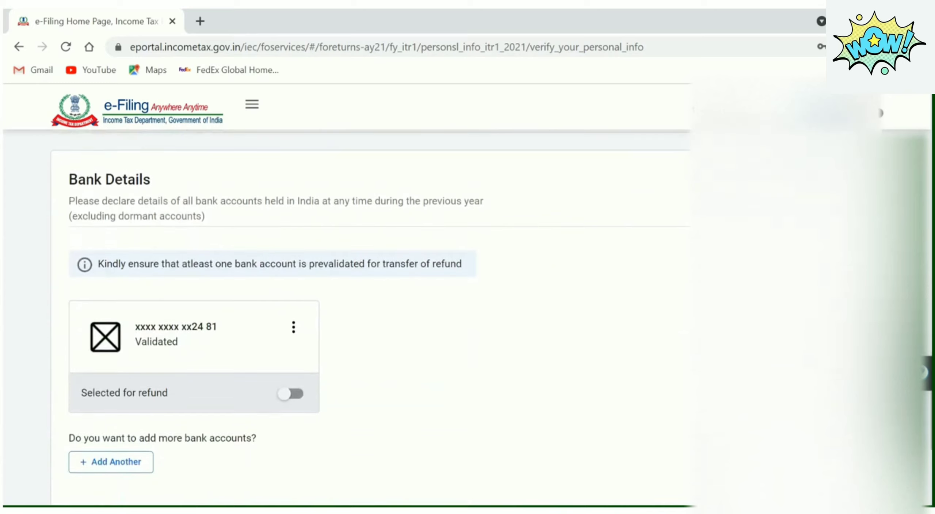
pyautogui.scroll(-1, 371, 318)
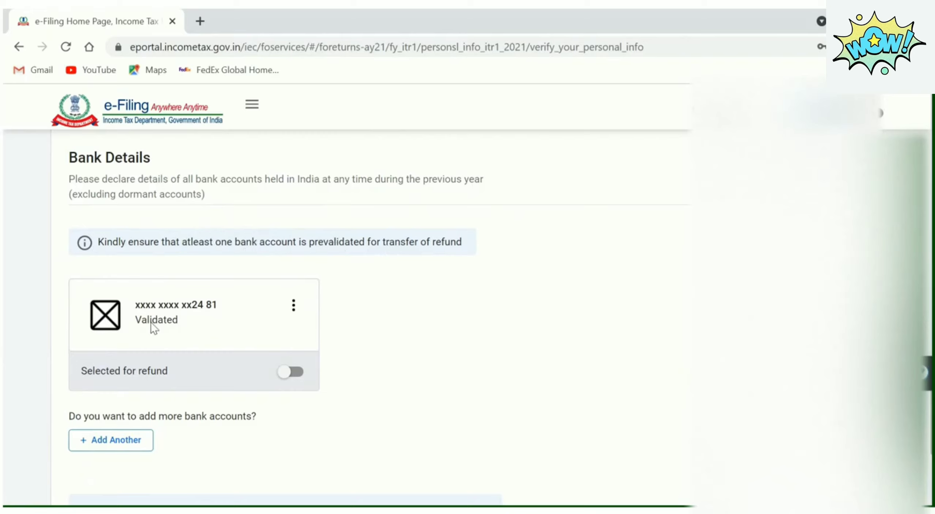
# Switch on 'Selected for refund' for the Validated bank account
pyautogui.moveTo(183, 320); pyautogui.dragTo(141, 324)
pyautogui.click(294, 372)
pyautogui.moveTo(180, 319); pyautogui.dragTo(136, 322)
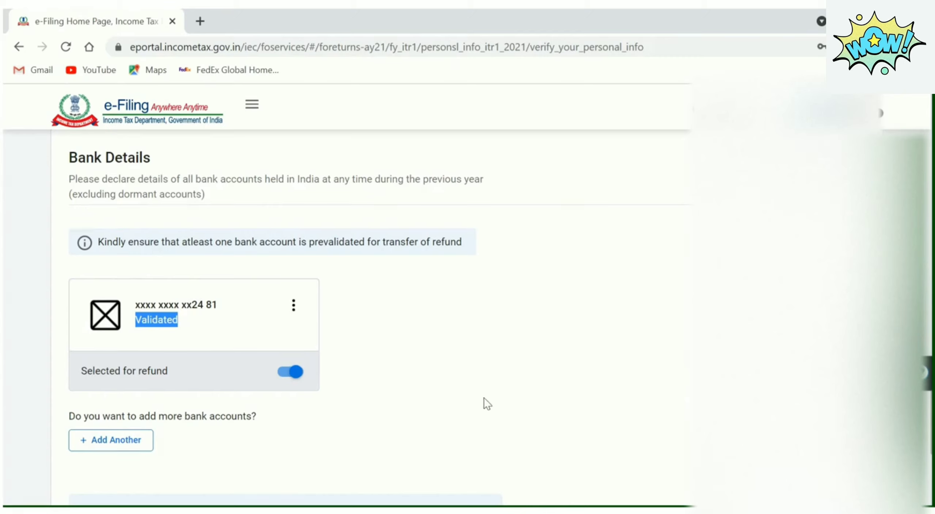
pyautogui.moveTo(927, 372); pyautogui.dragTo(927, 257)
pyautogui.moveTo(930, 413); pyautogui.dragTo(930, 452)
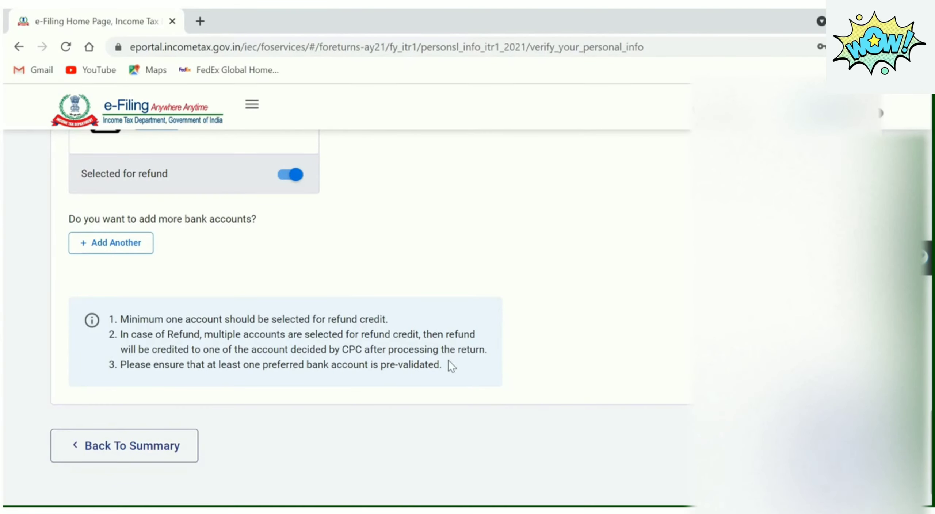
# Go back to the return summary and open salary income details under Gross Total Income
pyautogui.click(829, 446)
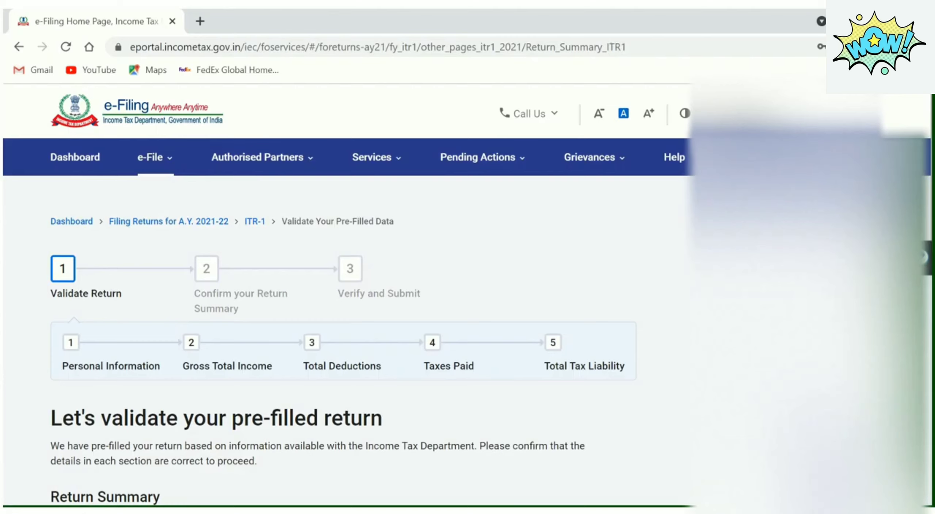
pyautogui.scroll(-7, 365, 321)
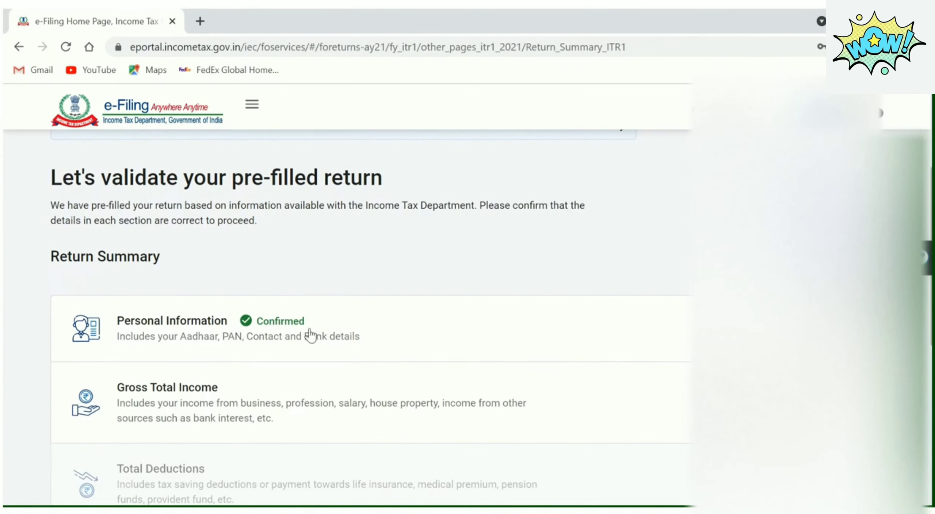
pyautogui.scroll(-2, 537, 343)
pyautogui.click(537, 343)
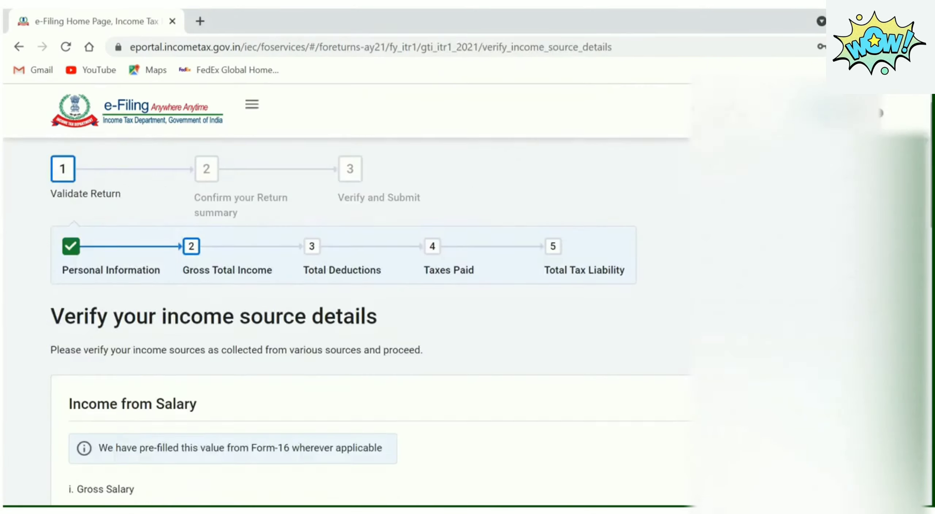
pyautogui.scroll(-2, 537, 344)
pyautogui.scroll(-1, 370, 317)
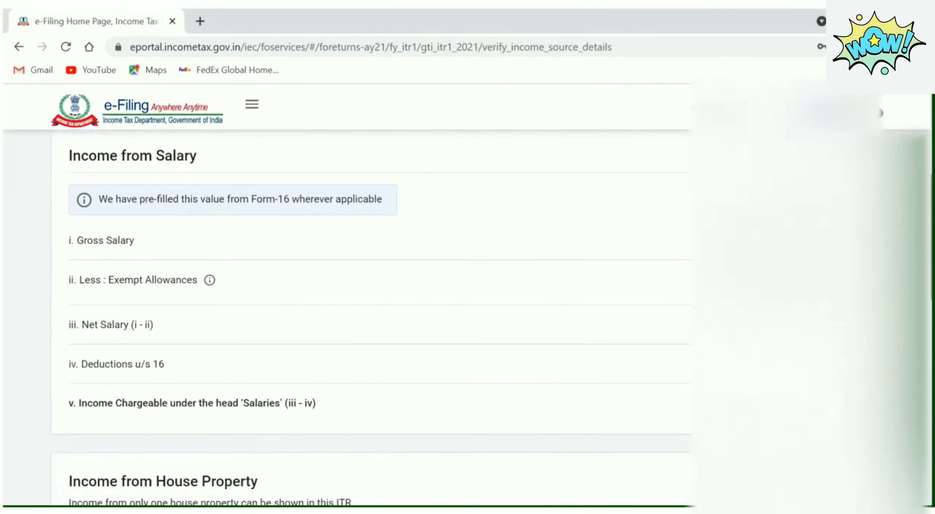
pyautogui.click(852, 159)
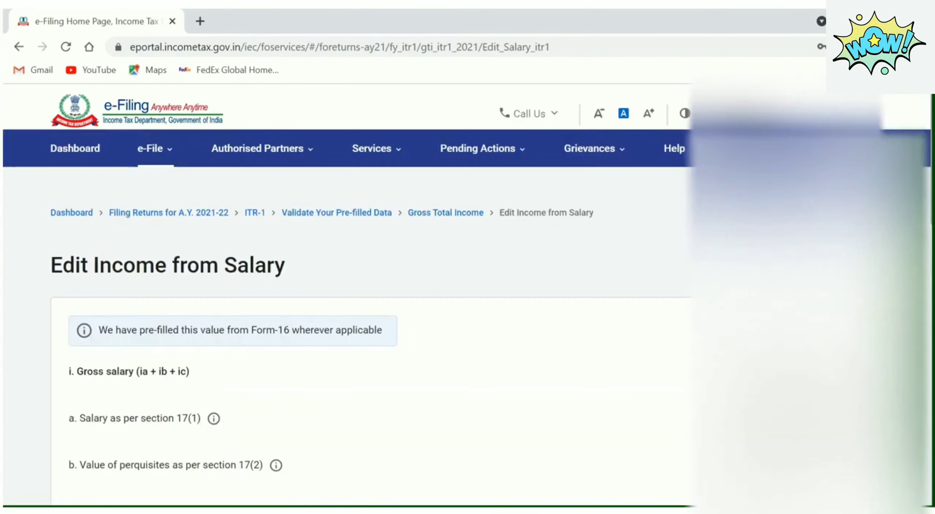
pyautogui.scroll(-9, 365, 293)
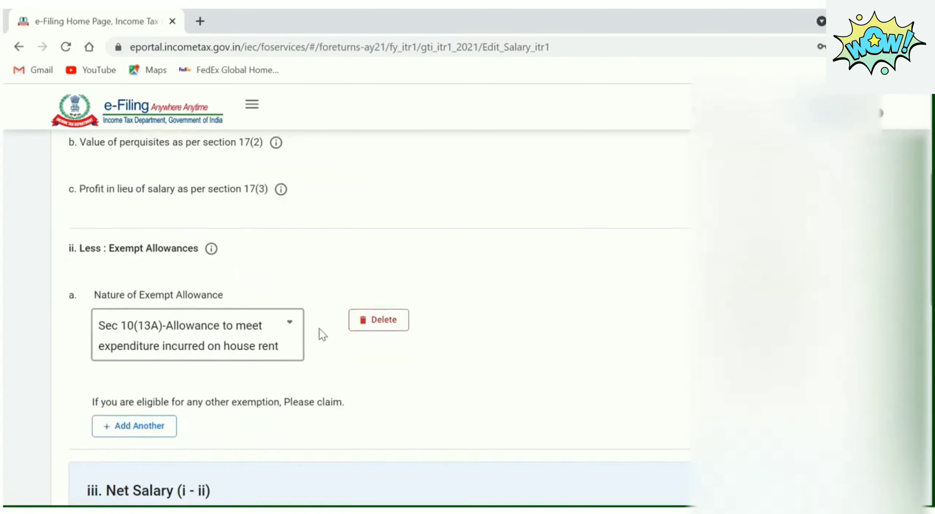
# Delete the empty second exempt allowance row, keeping only Sec 10(13A) house rent allowance
pyautogui.click(161, 430)
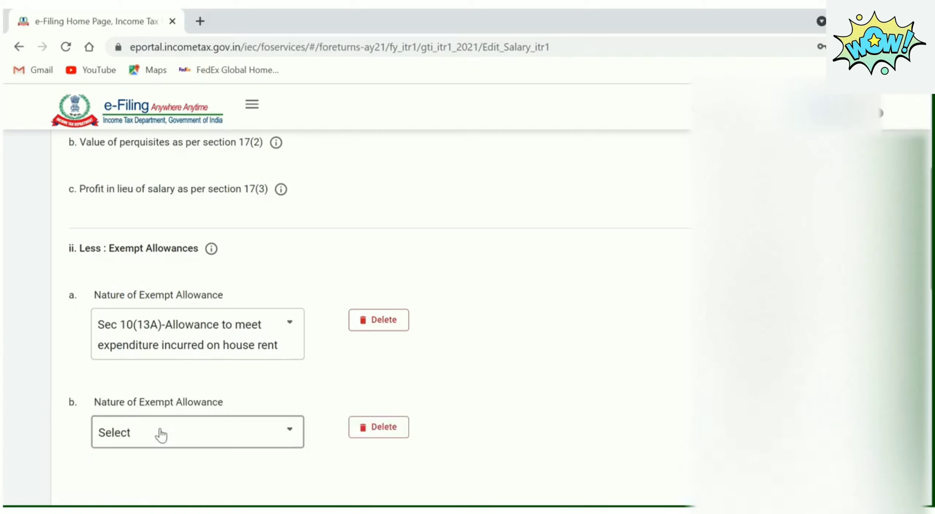
pyautogui.click(304, 432)
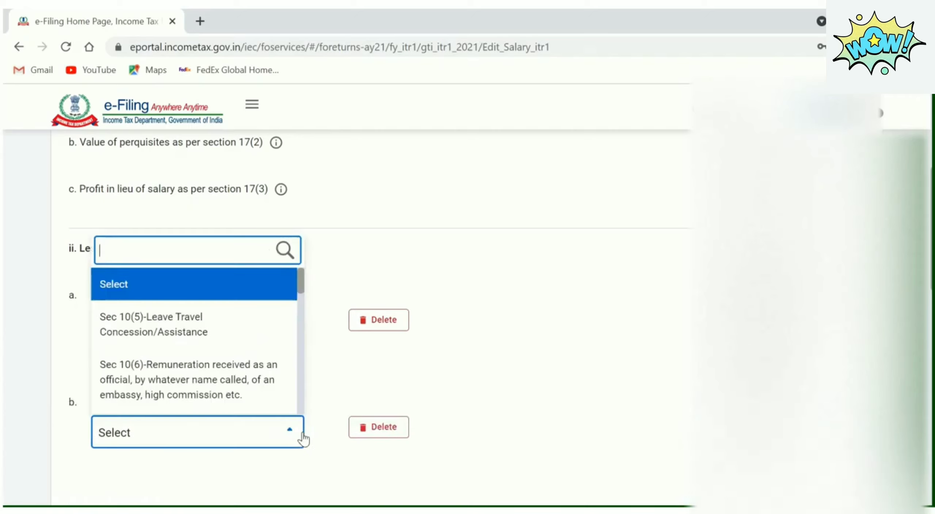
pyautogui.moveTo(300, 285); pyautogui.dragTo(303, 443)
pyautogui.click(463, 440)
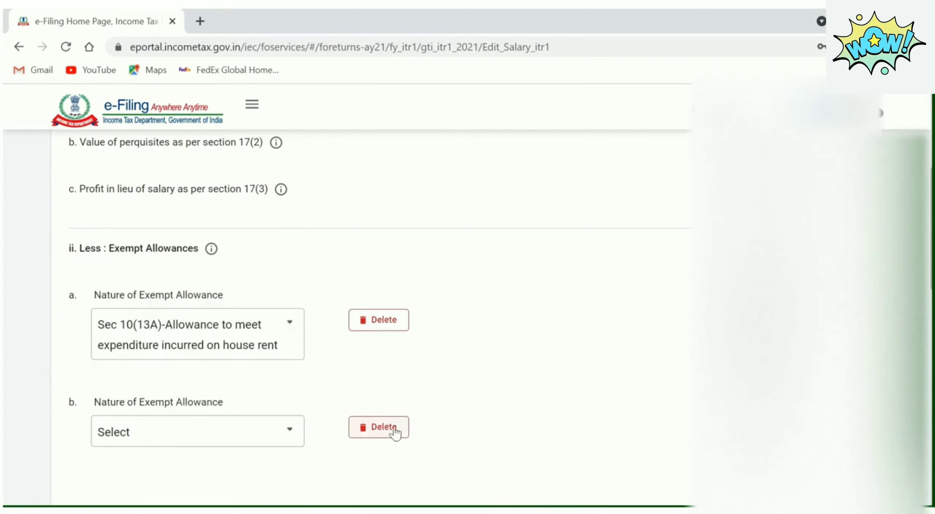
pyautogui.click(385, 430)
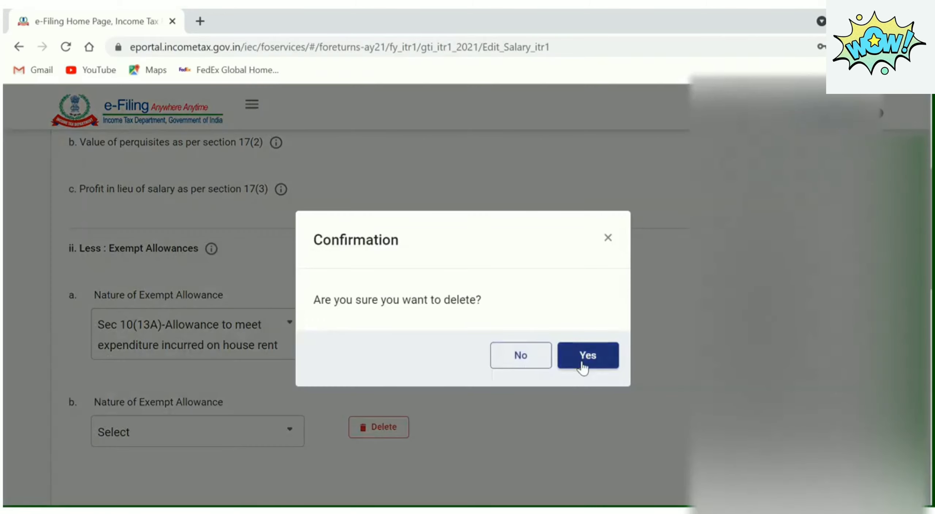
pyautogui.click(583, 343)
# Review the salary deductions and save the edited salary details
pyautogui.scroll(-5, 379, 318)
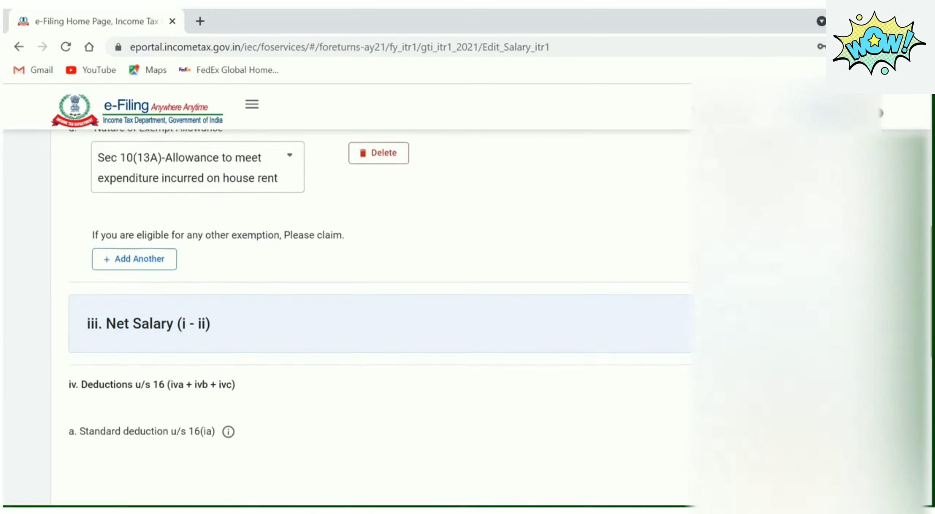
pyautogui.scroll(-2, 682, 311)
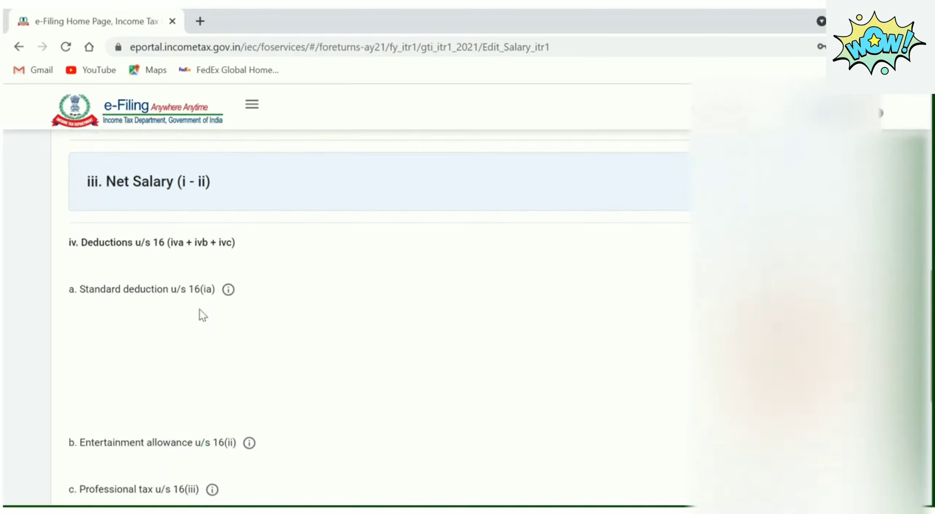
pyautogui.scroll(-3, 365, 321)
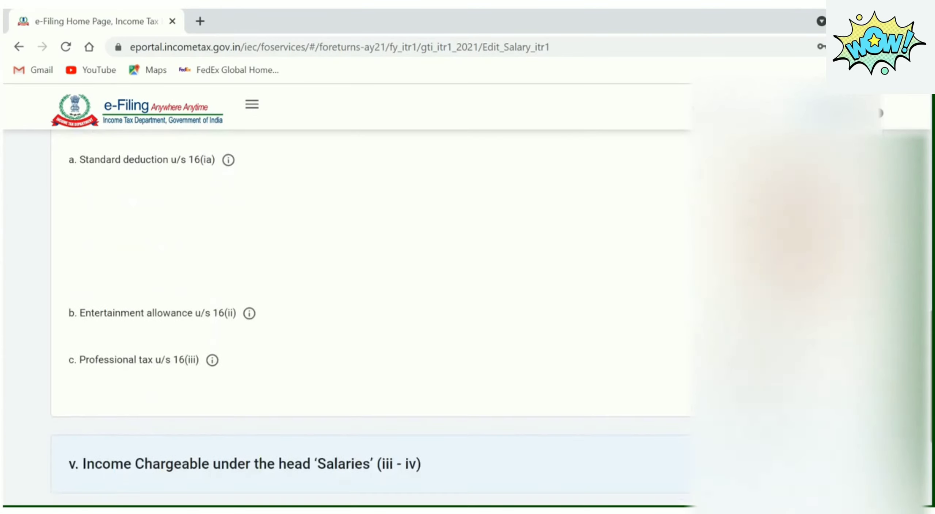
pyautogui.scroll(1, 370, 311)
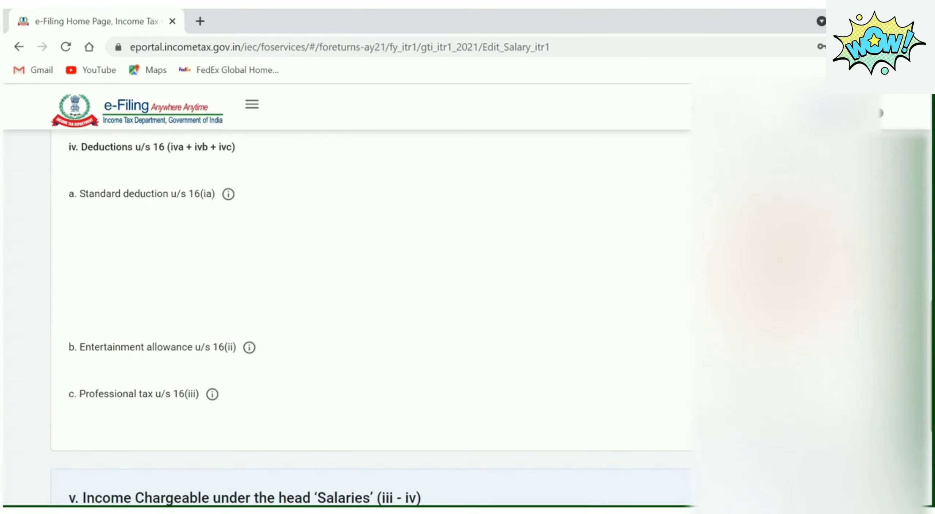
pyautogui.scroll(-3, 371, 325)
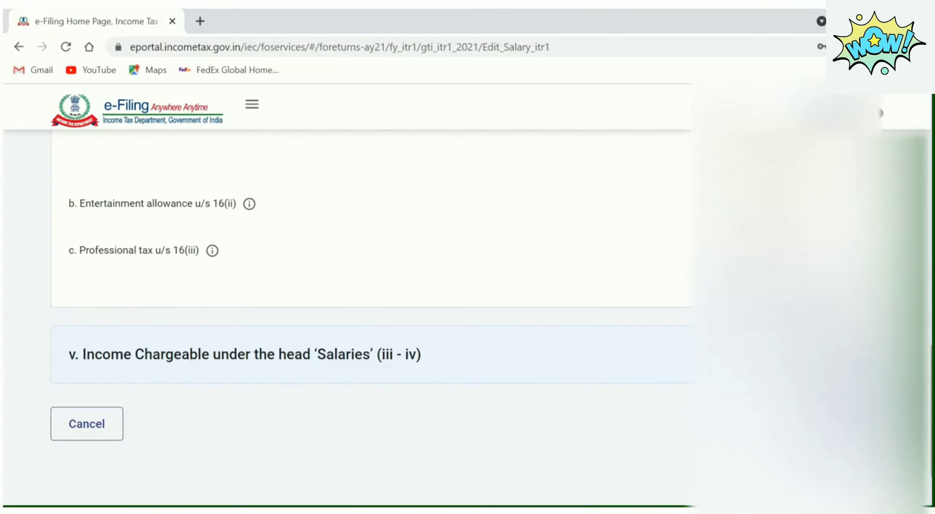
pyautogui.click(849, 424)
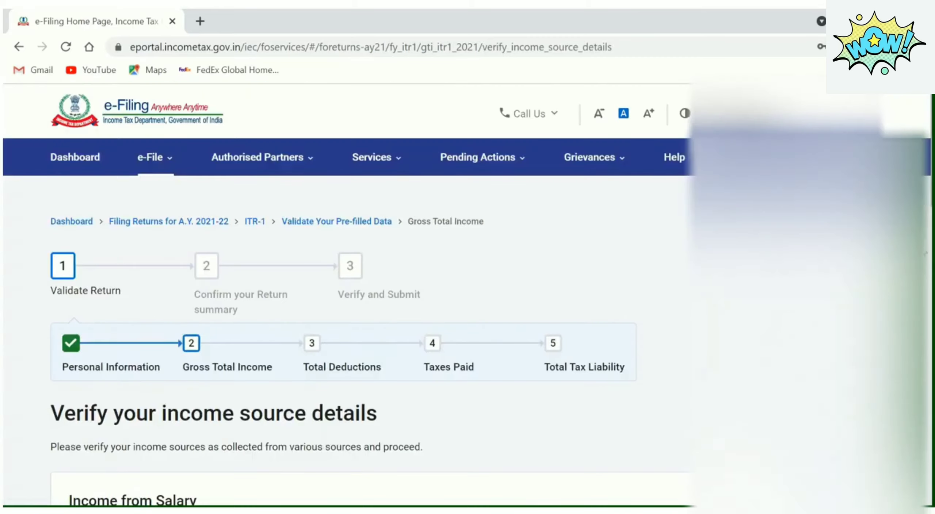
# Open the Add House Property page from the Income from House Property section
pyautogui.scroll(-8, 370, 329)
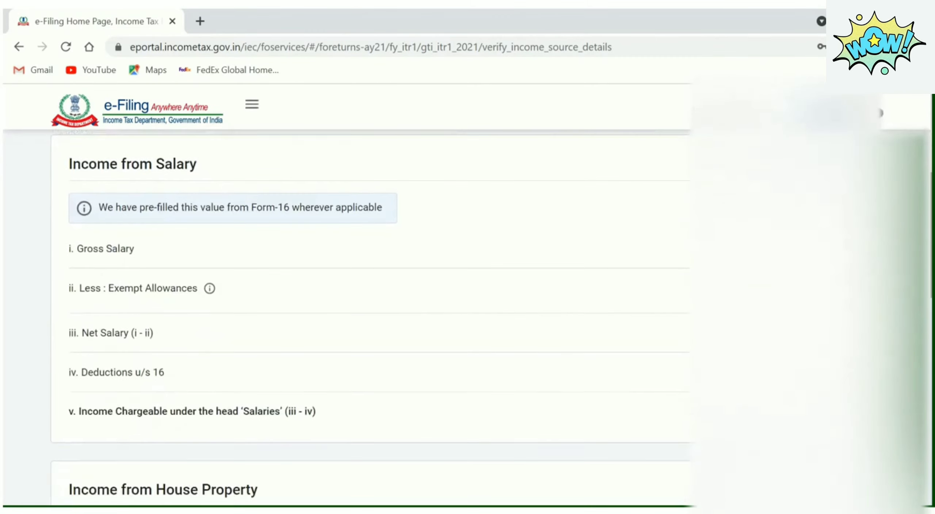
pyautogui.scroll(-3, 307, 263)
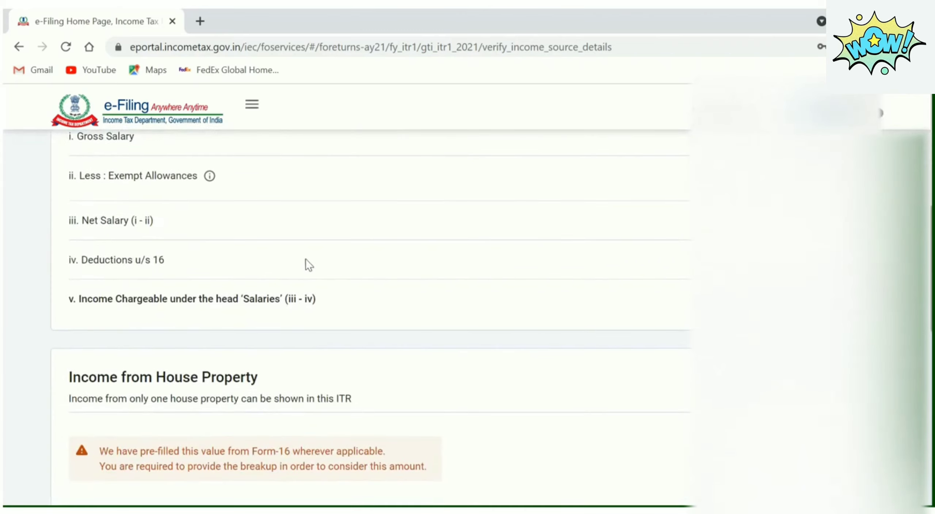
pyautogui.scroll(-5, 370, 322)
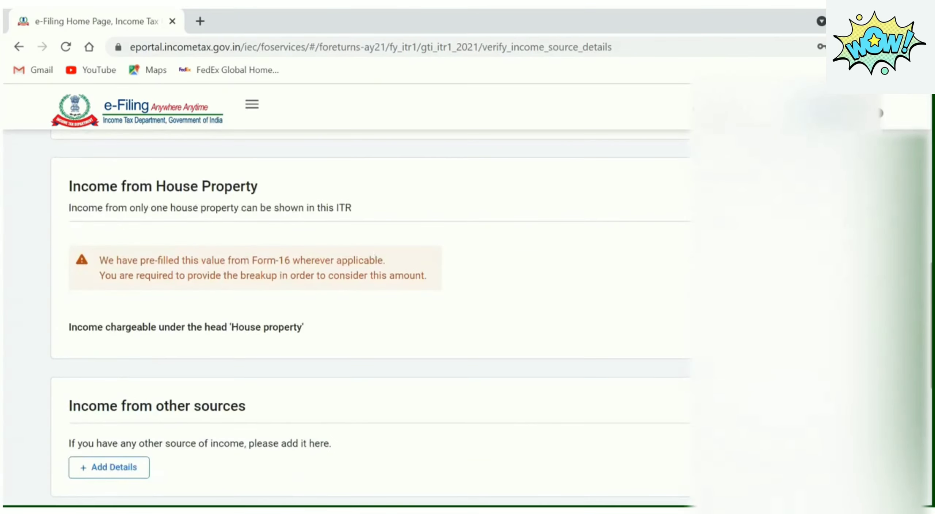
pyautogui.click(849, 186)
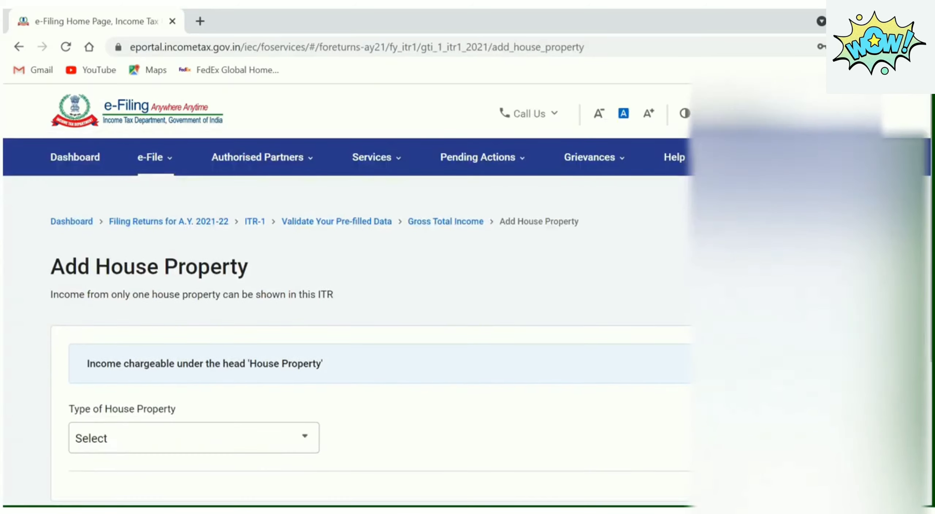
# Set the house property type to Self Occupied and review its interest and arrears fields
pyautogui.scroll(-3, 337, 314)
pyautogui.click(309, 336)
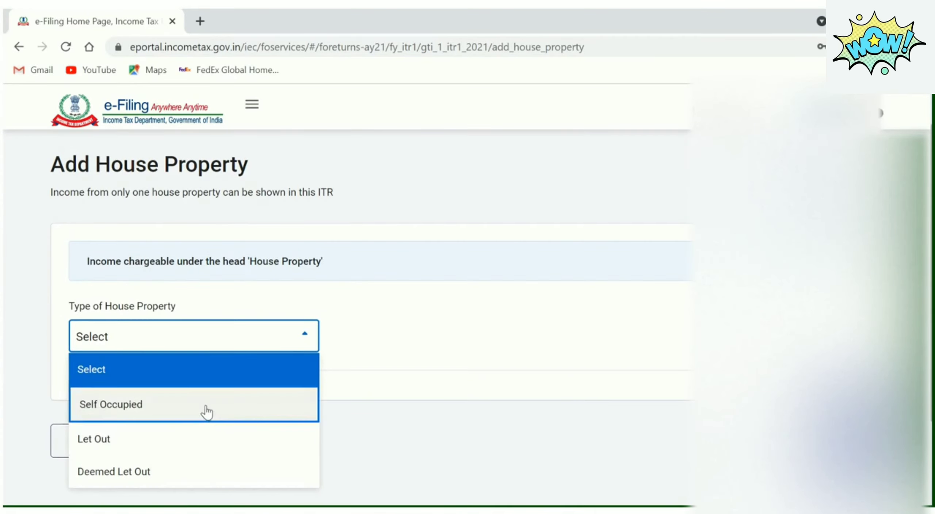
pyautogui.click(207, 411)
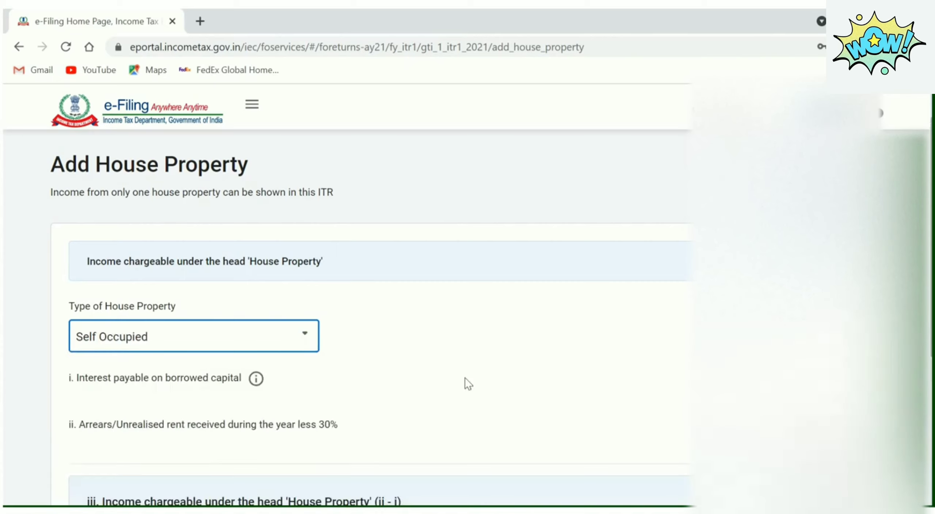
pyautogui.scroll(-3, 330, 289)
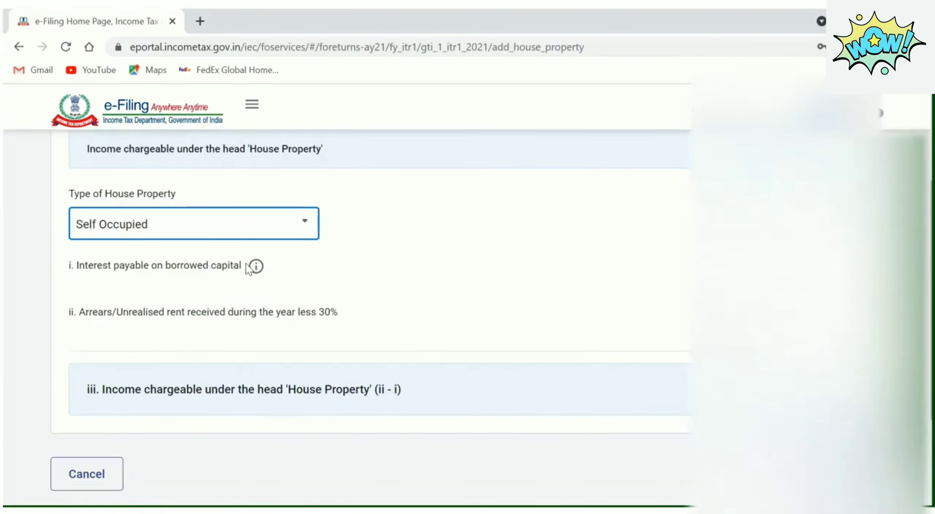
pyautogui.tripleClick(197, 260)
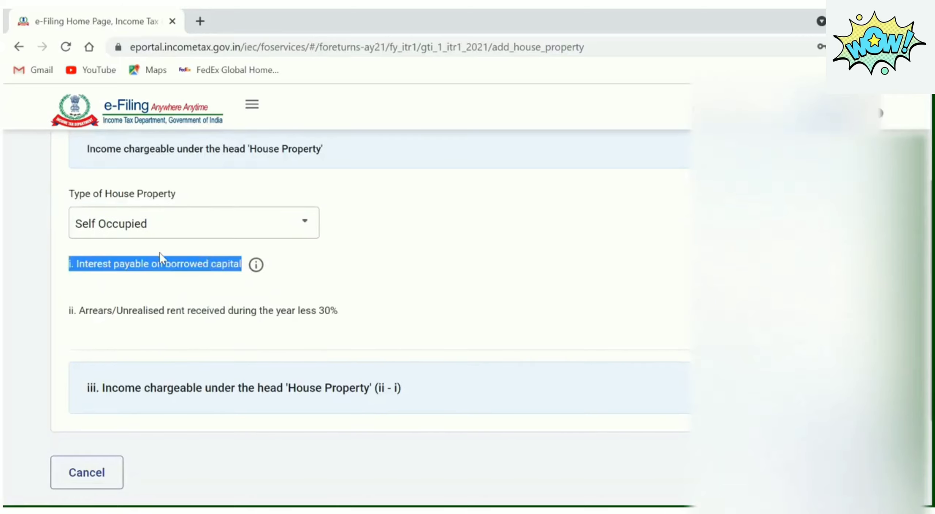
pyautogui.moveTo(346, 313); pyautogui.dragTo(313, 311)
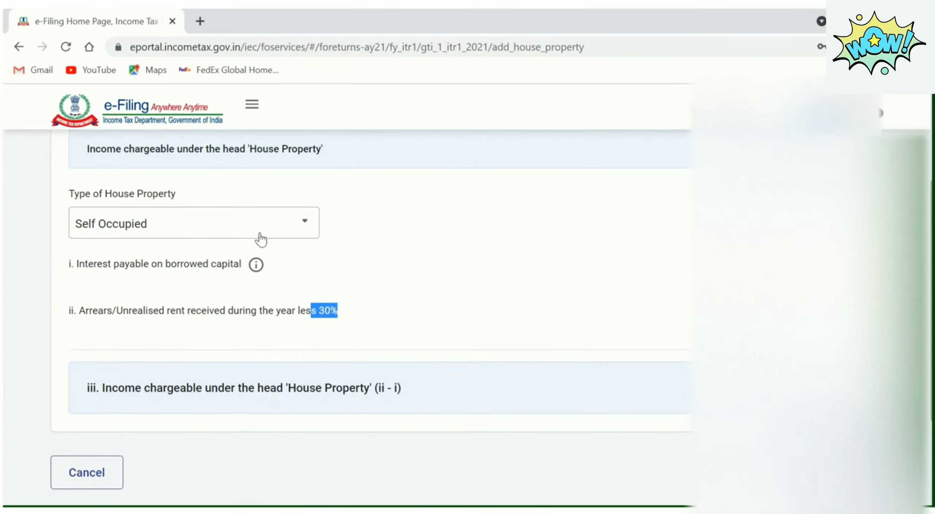
# Change the house property type to Let Out and review its fields
pyautogui.click(276, 234)
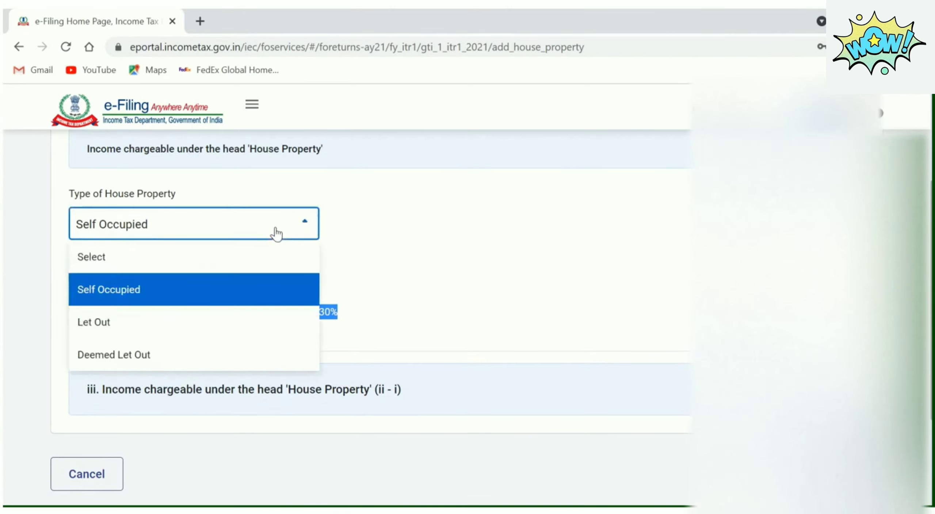
pyautogui.click(156, 329)
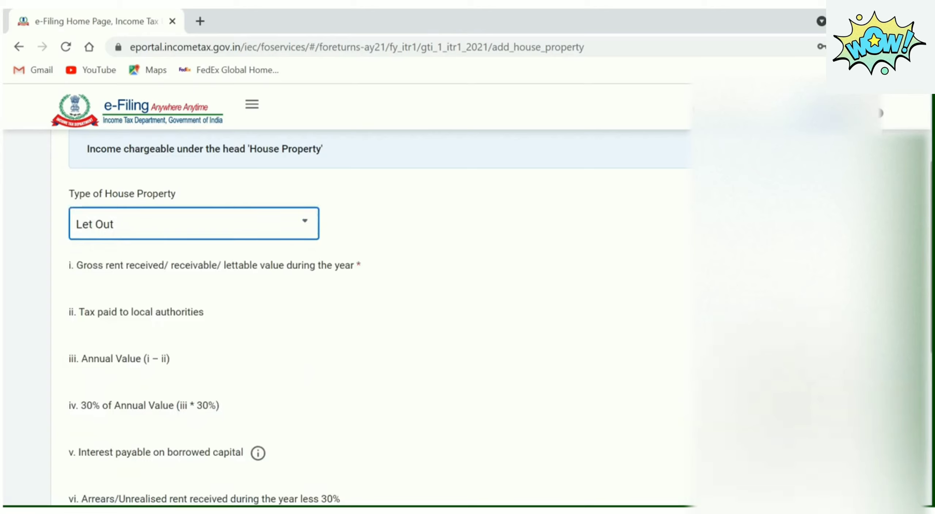
pyautogui.scroll(-1, 379, 315)
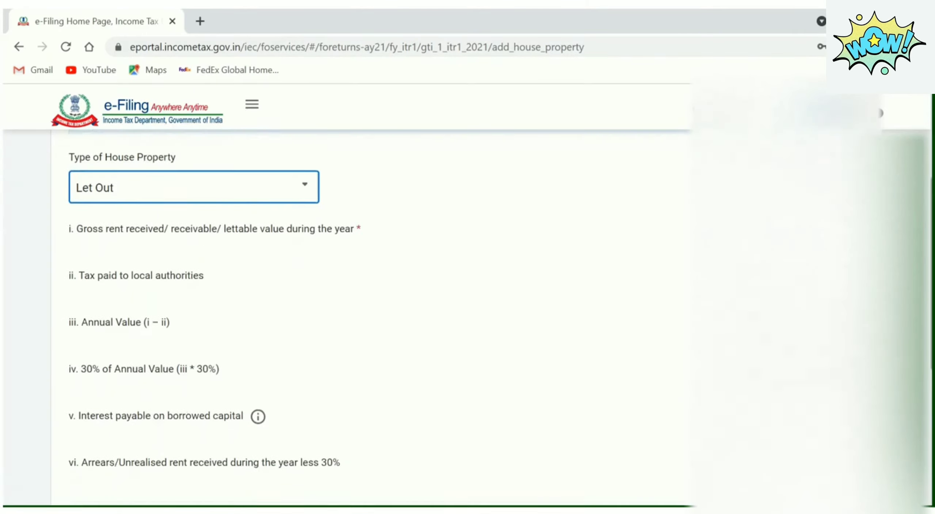
pyautogui.scroll(-1, 378, 316)
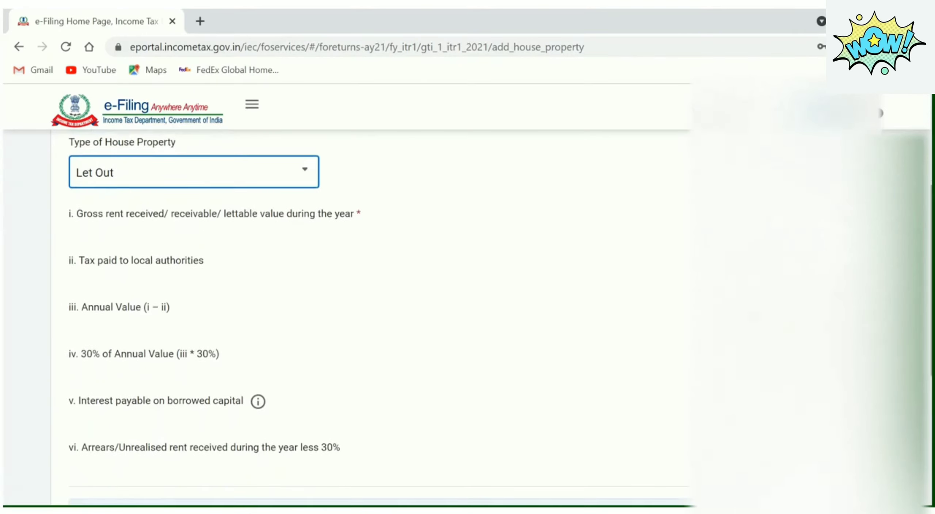
pyautogui.scroll(-4, 378, 316)
pyautogui.scroll(2, 378, 315)
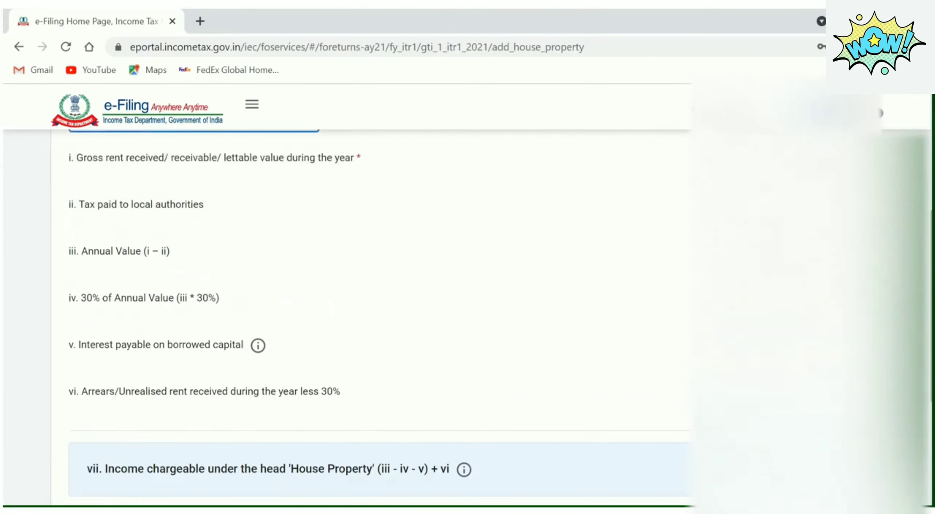
pyautogui.scroll(1, 378, 316)
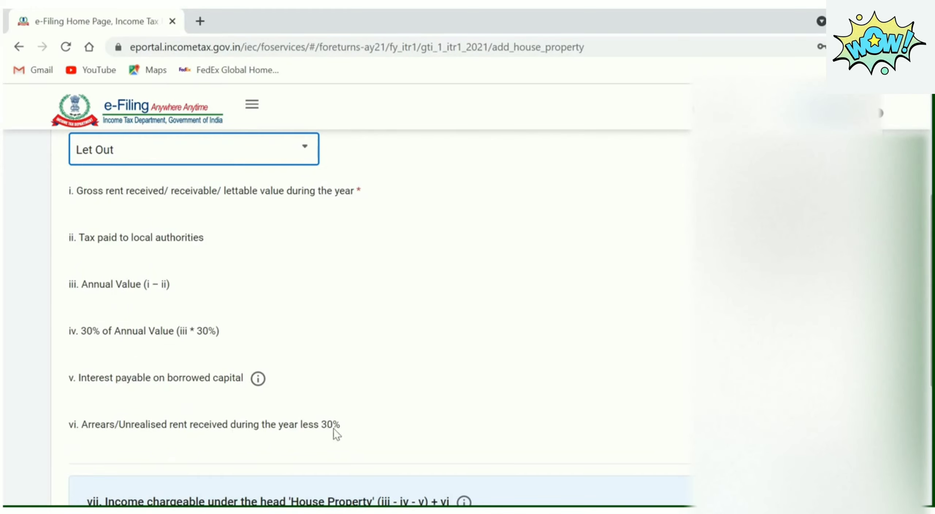
# Change the house property type to Deemed Let Out
pyautogui.click(305, 154)
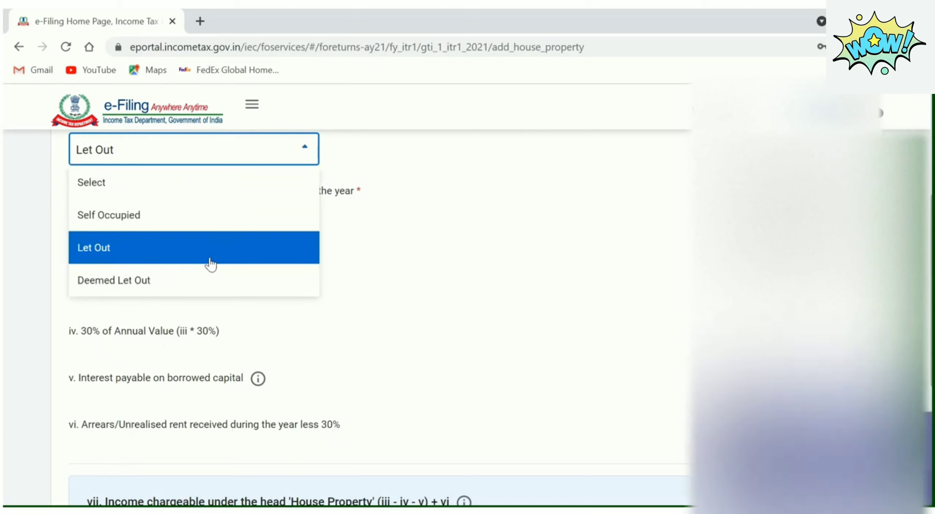
pyautogui.click(187, 281)
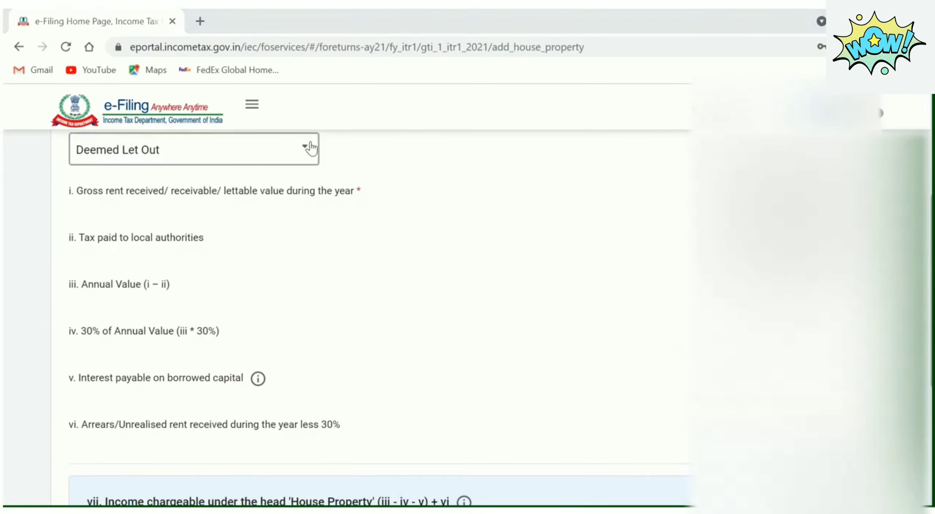
pyautogui.click(306, 151)
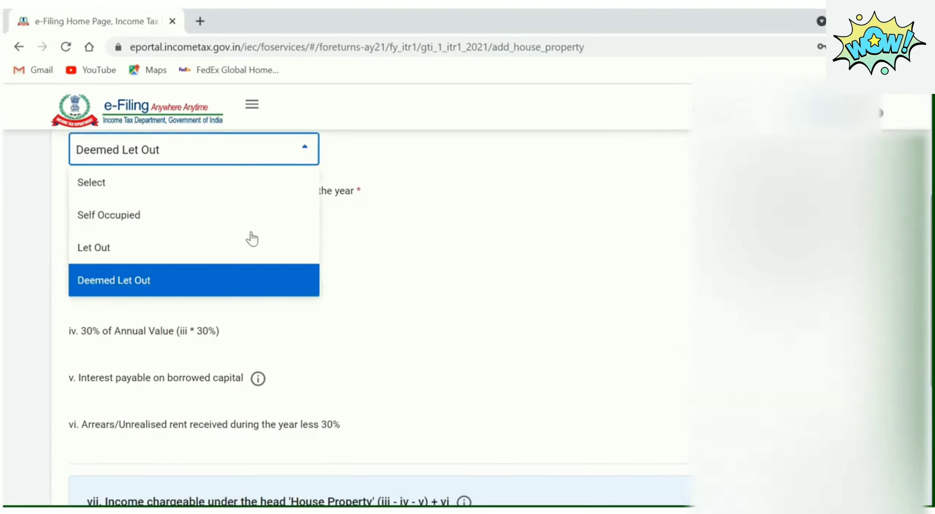
pyautogui.click(216, 290)
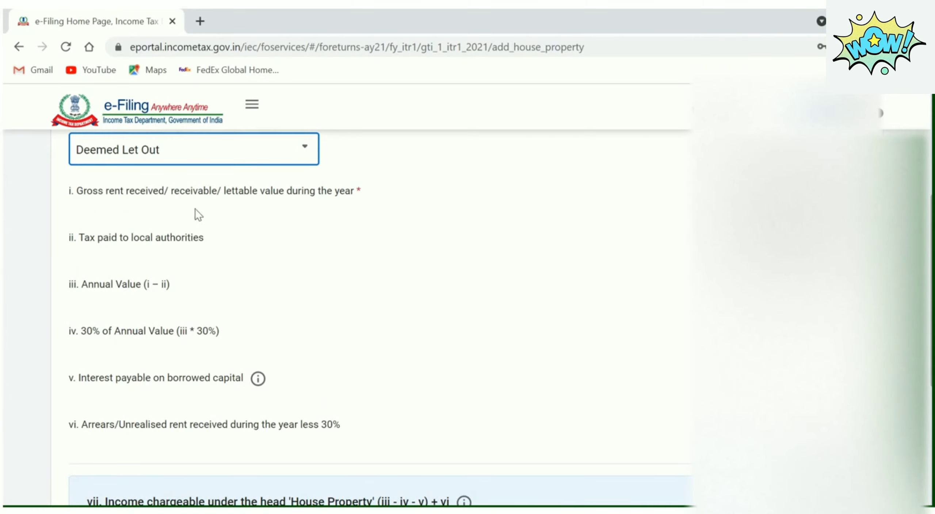
# Reselect Self Occupied and cancel the house property form without saving
pyautogui.click(306, 157)
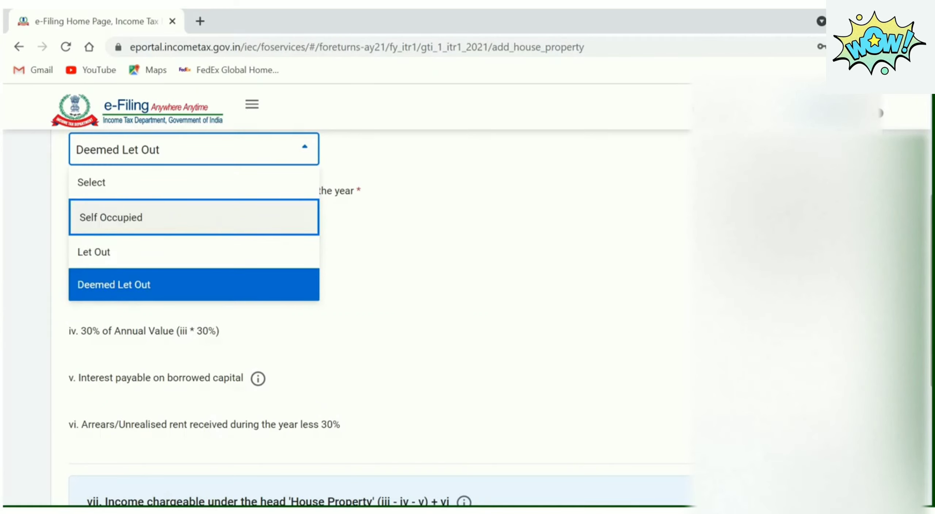
pyautogui.click(146, 217)
pyautogui.scroll(-1, 467, 277)
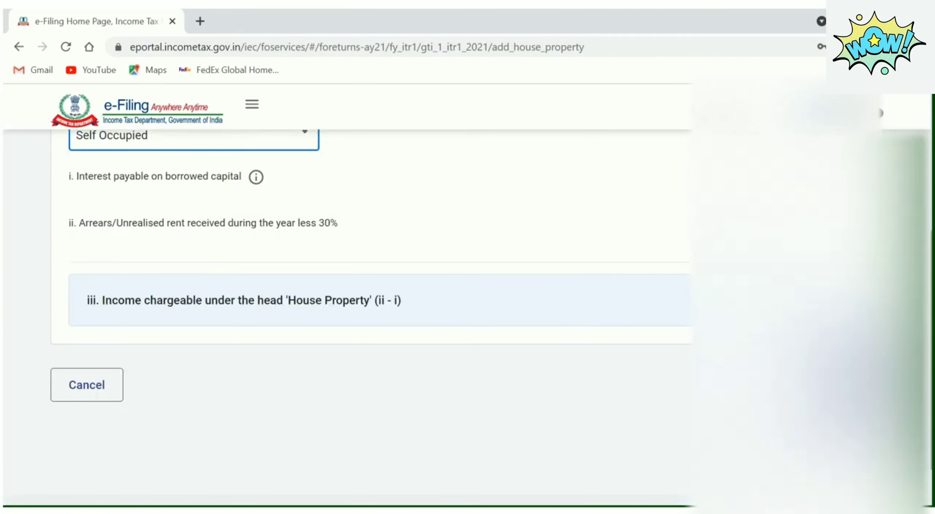
pyautogui.click(108, 385)
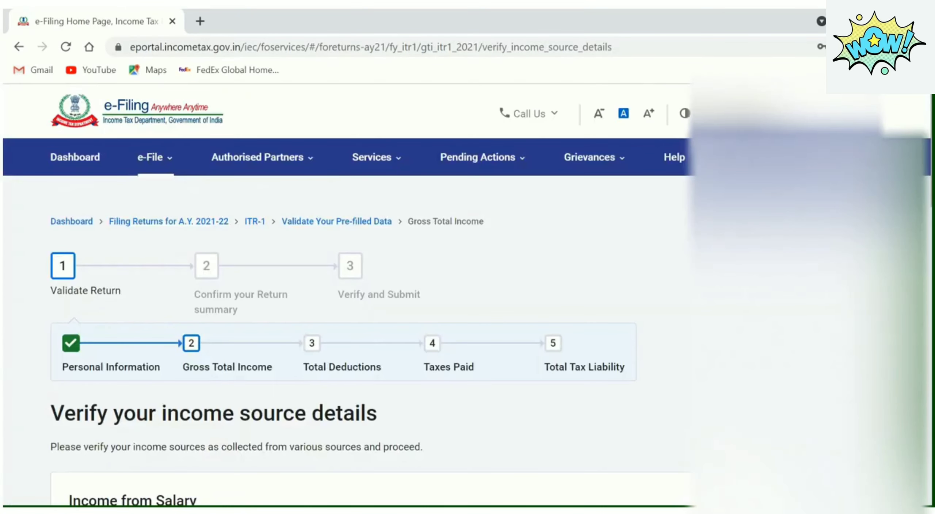
# Open Add Details under Income from other sources on the verify page
pyautogui.scroll(-15, 365, 293)
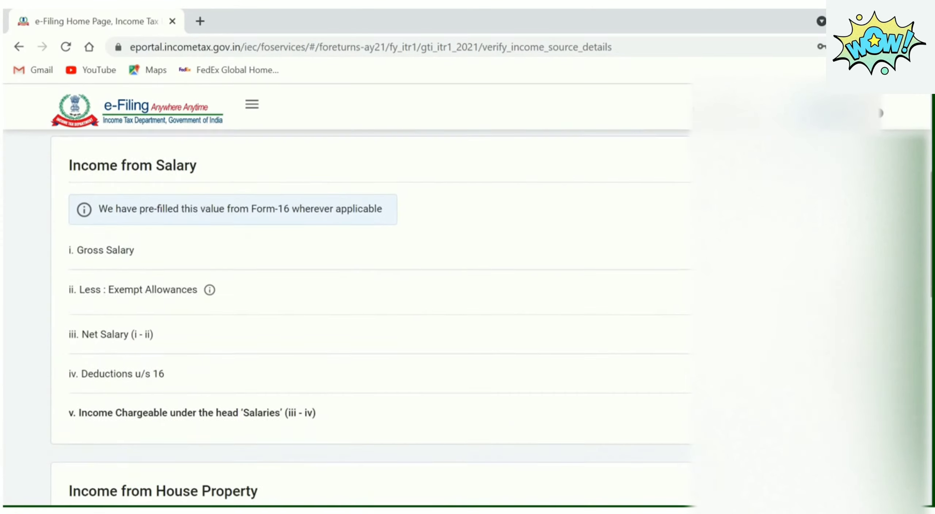
pyautogui.scroll(-8, 365, 292)
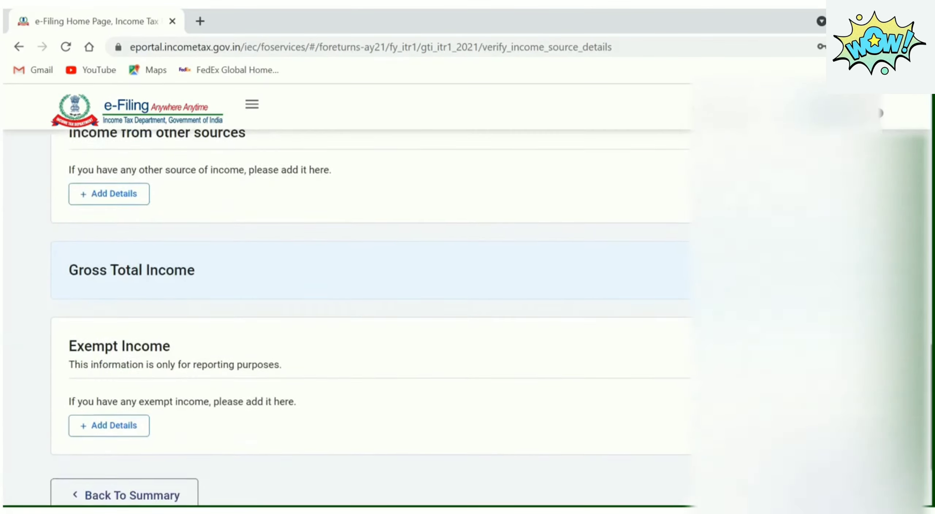
pyautogui.scroll(2, 365, 292)
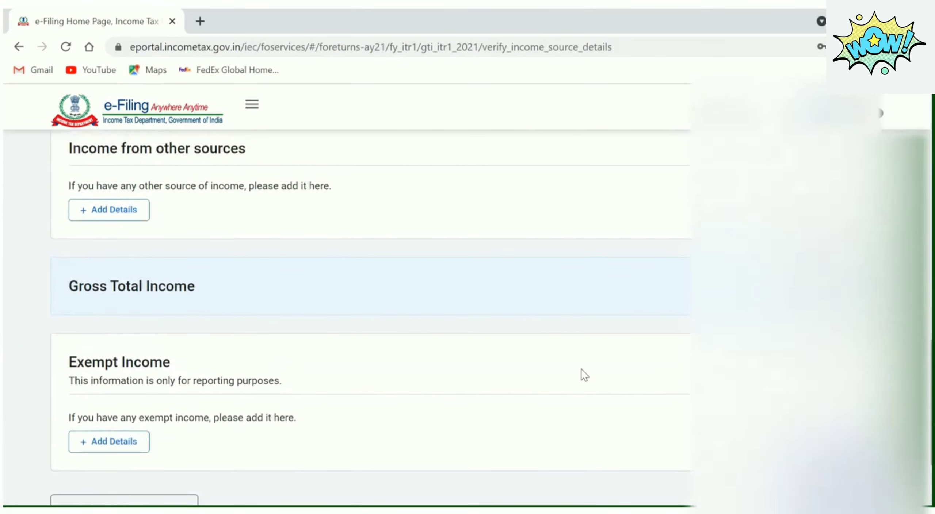
pyautogui.click(134, 216)
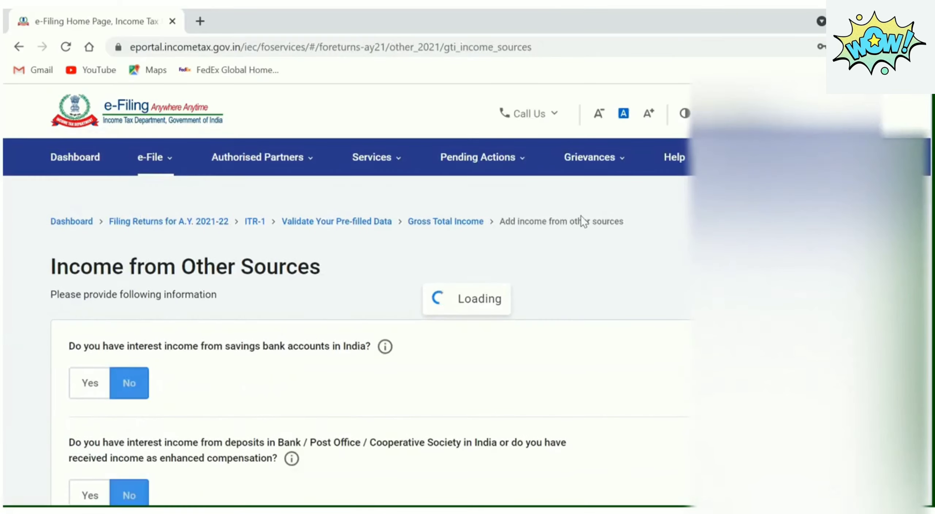
# Leave all savings, deposit and other interest questions at No and go back
pyautogui.scroll(-4, 366, 317)
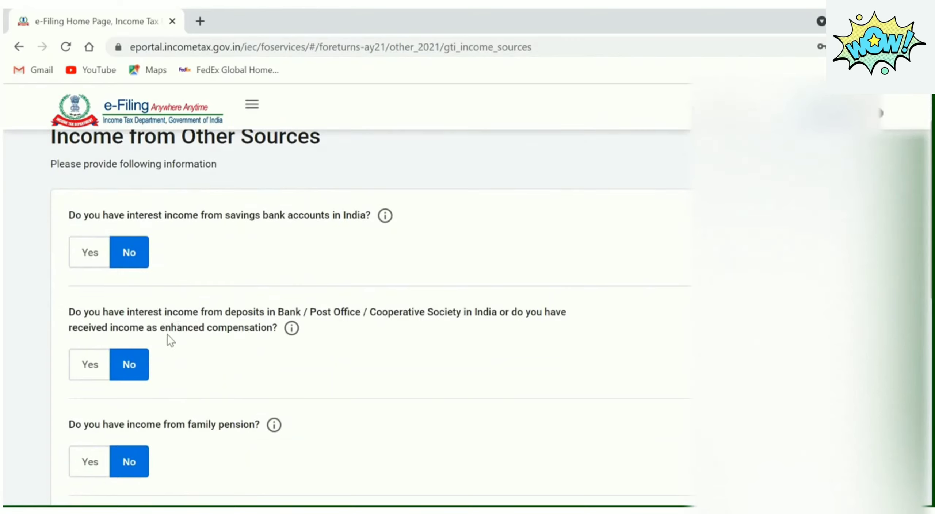
pyautogui.scroll(-5, 365, 317)
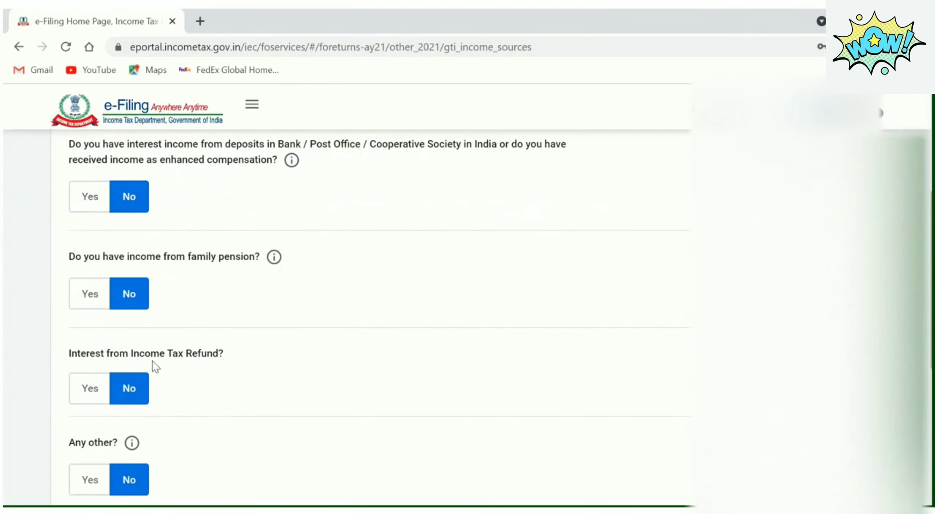
pyautogui.scroll(-6, 117, 343)
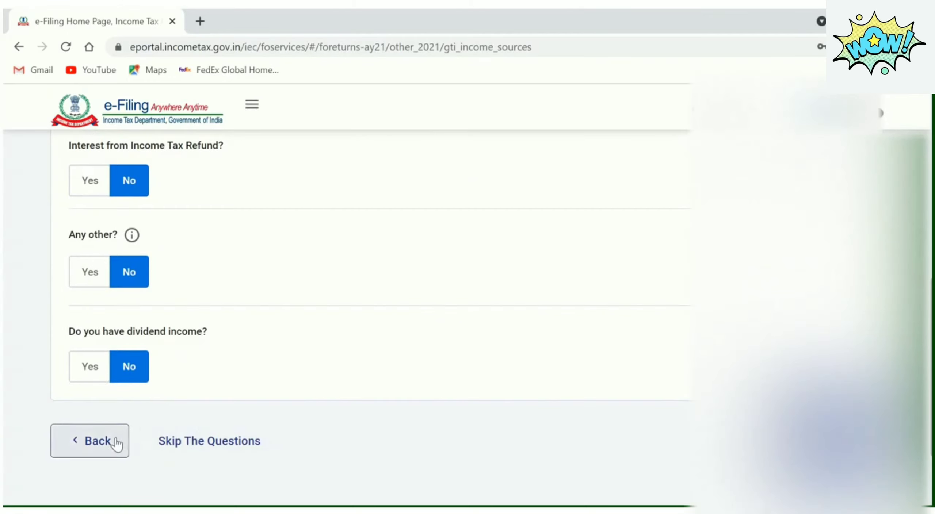
pyautogui.click(836, 441)
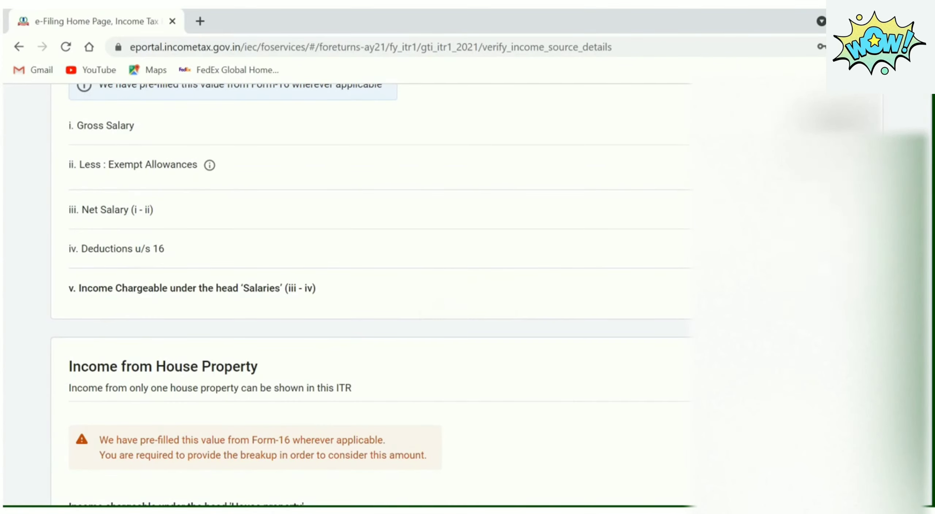
pyautogui.scroll(-10, 365, 292)
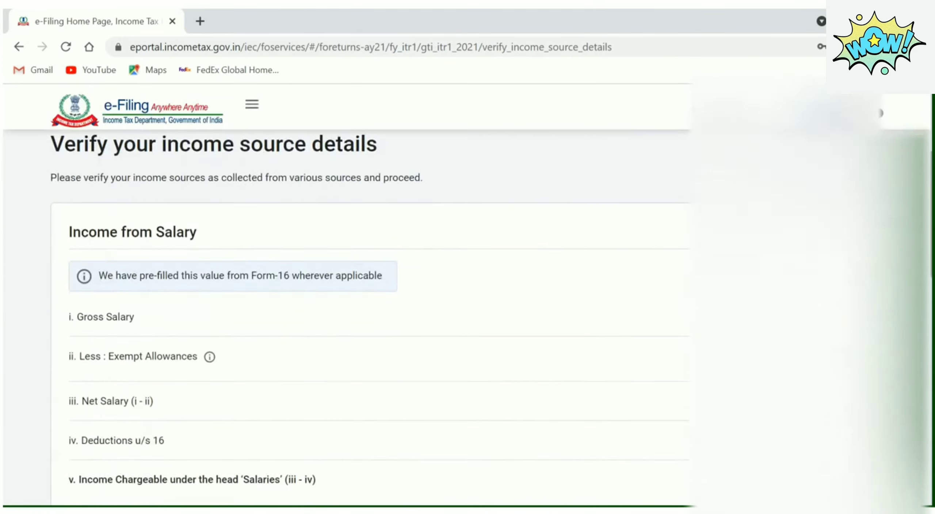
pyautogui.scroll(-15, 365, 292)
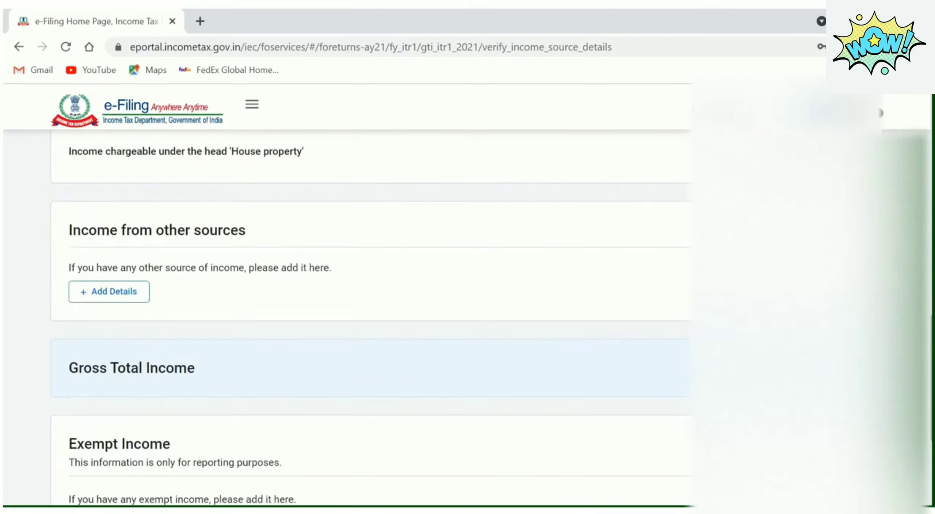
pyautogui.scroll(-1, 365, 292)
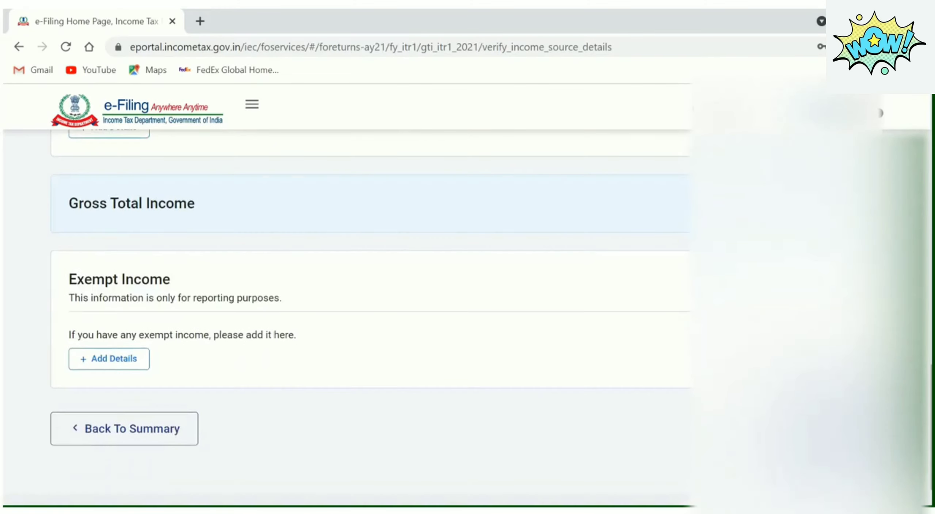
pyautogui.scroll(3, 365, 292)
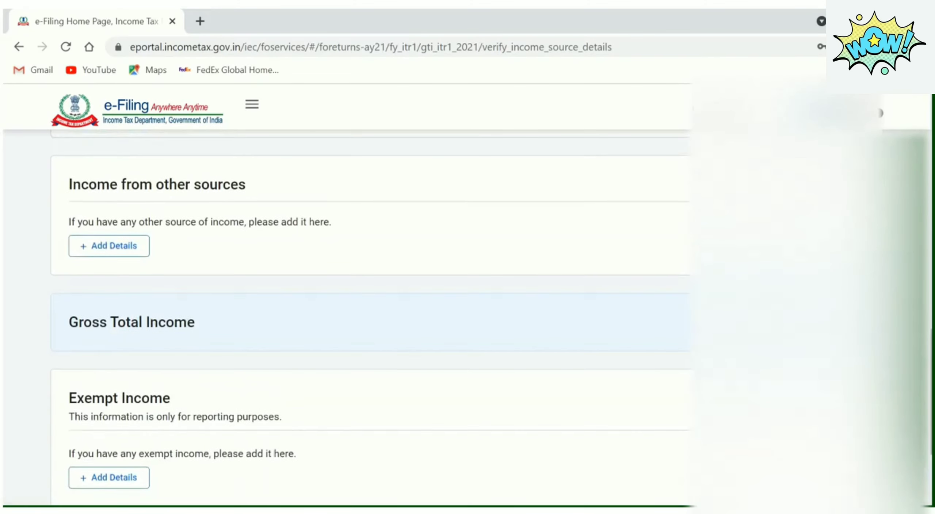
pyautogui.scroll(-2, 365, 292)
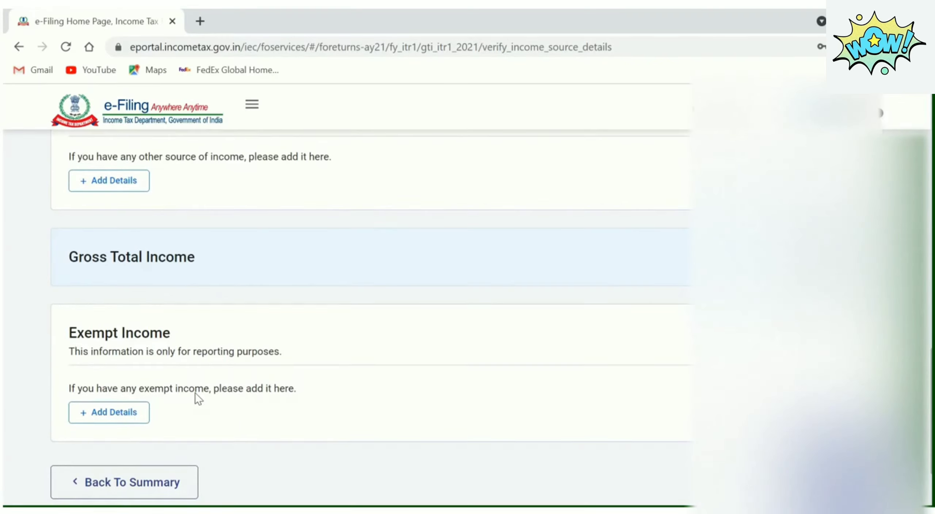
pyautogui.click(129, 413)
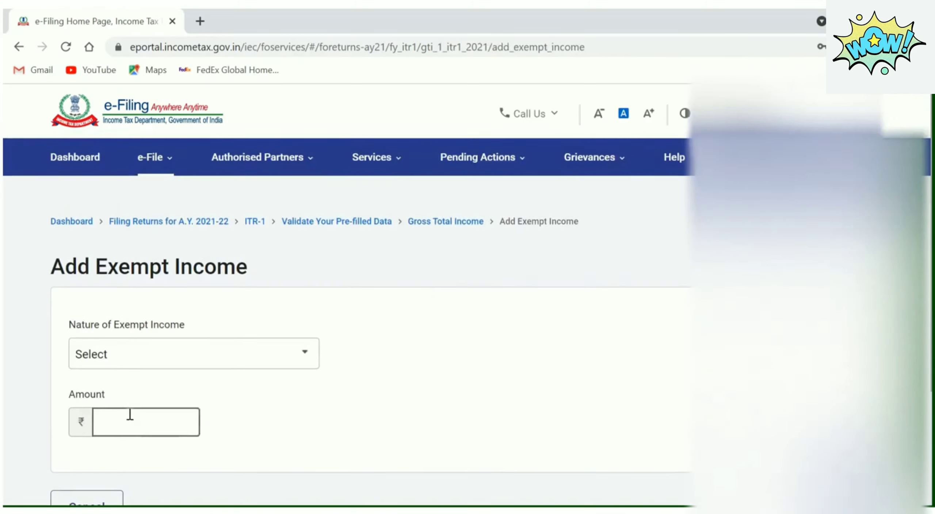
pyautogui.click(281, 357)
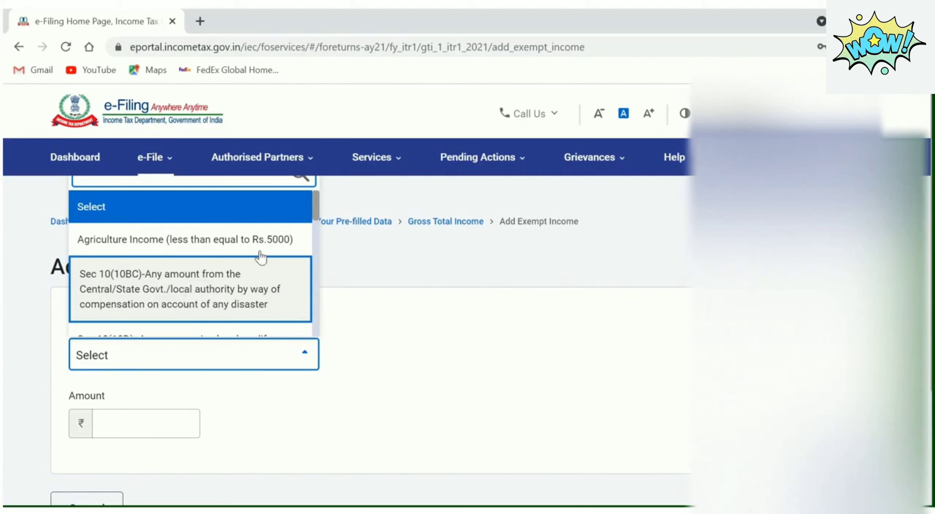
pyautogui.moveTo(317, 200); pyautogui.dragTo(319, 221)
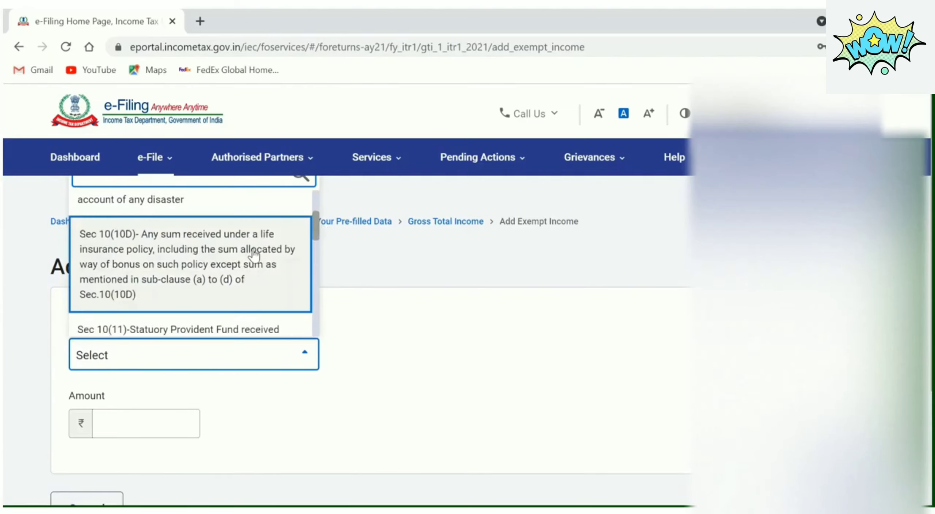
pyautogui.moveTo(318, 222); pyautogui.dragTo(318, 244)
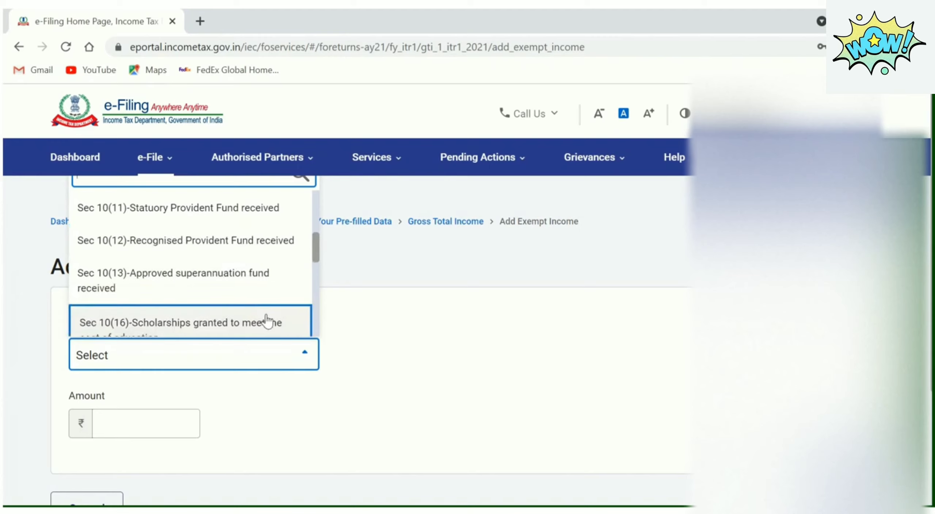
pyautogui.moveTo(317, 251); pyautogui.dragTo(318, 277)
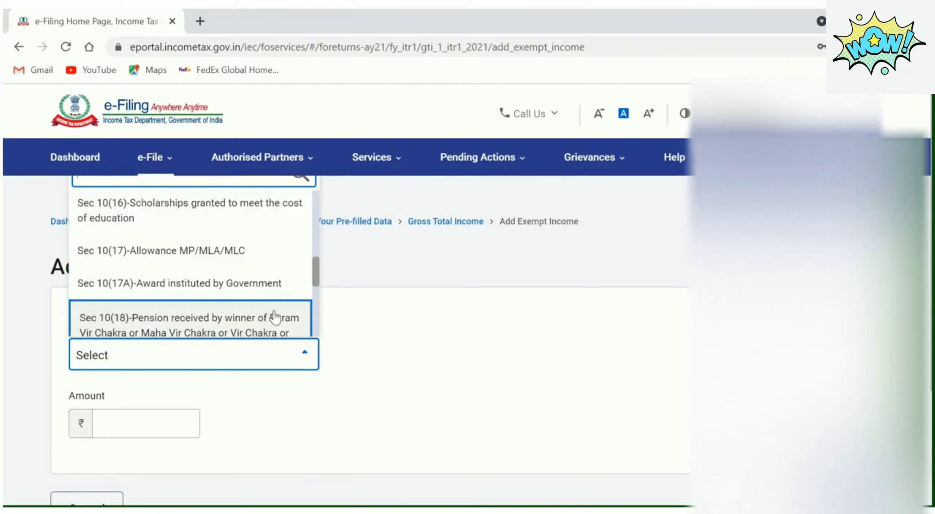
pyautogui.moveTo(315, 278); pyautogui.dragTo(317, 306)
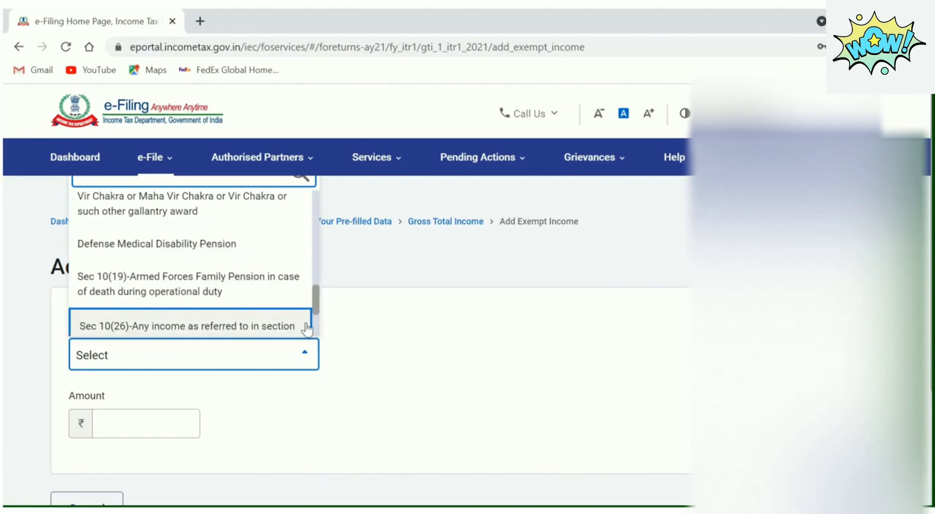
pyautogui.moveTo(316, 299); pyautogui.dragTo(320, 328)
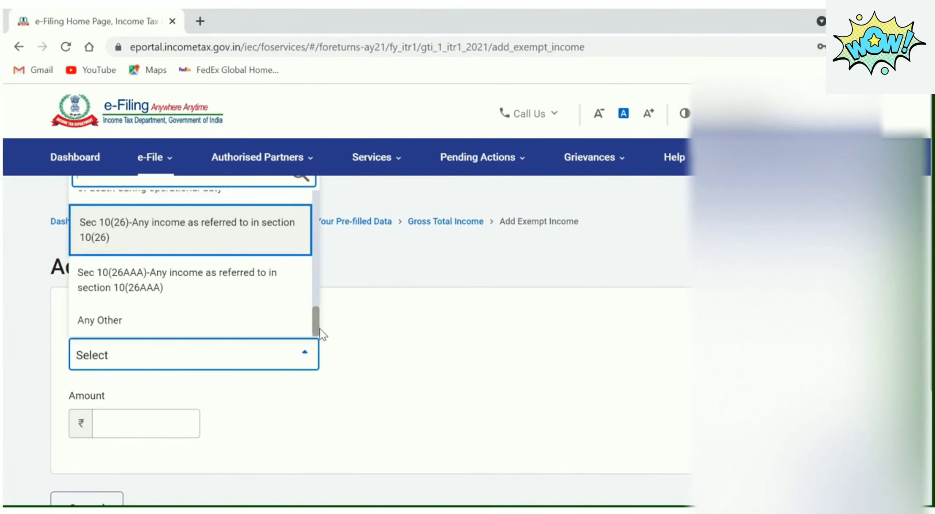
pyautogui.click(411, 342)
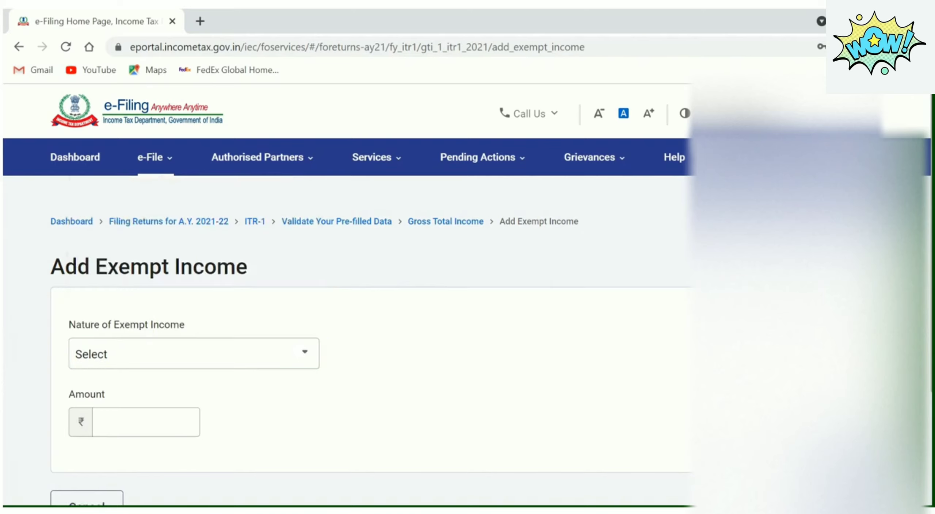
pyautogui.scroll(-2, 365, 328)
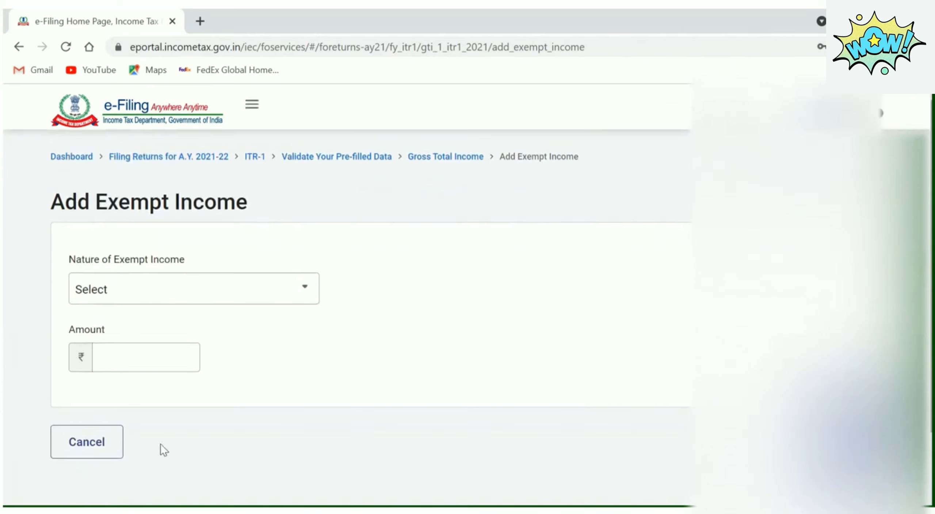
pyautogui.click(99, 446)
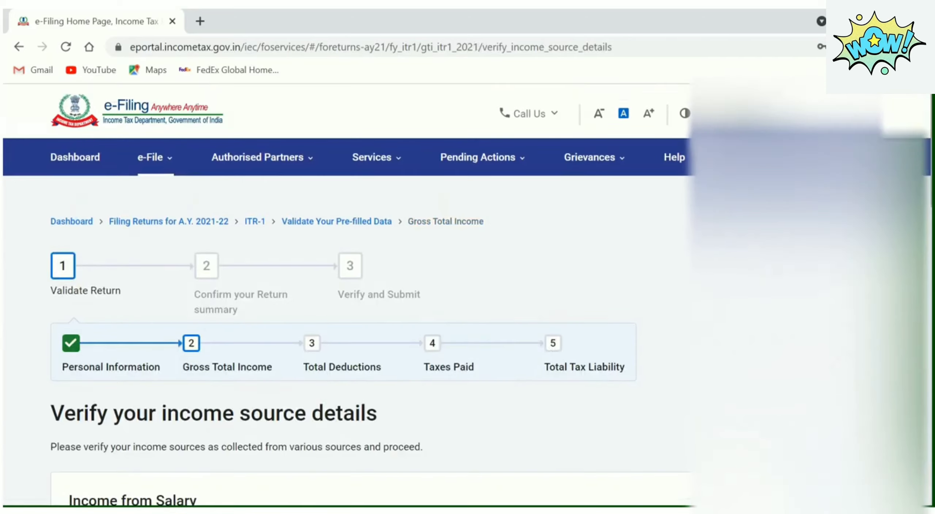
pyautogui.scroll(-10, 365, 292)
pyautogui.scroll(-12, 365, 292)
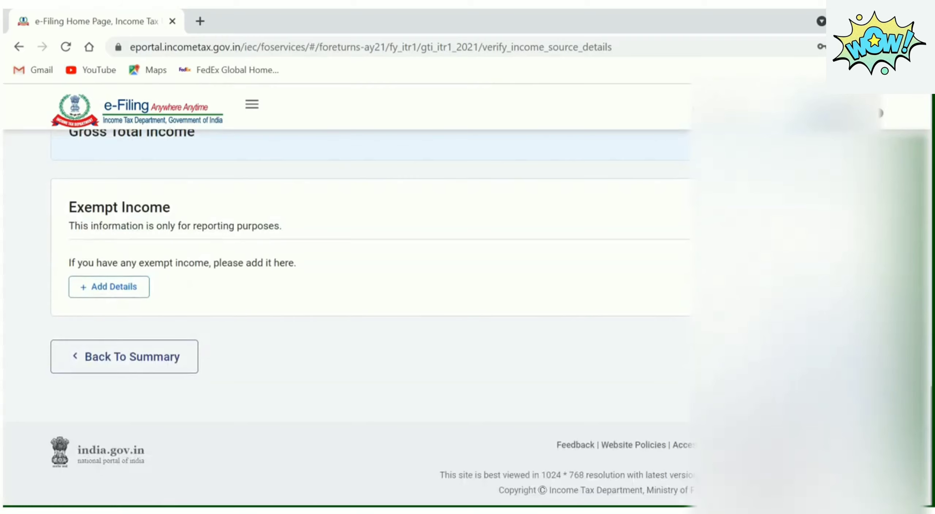
pyautogui.click(836, 357)
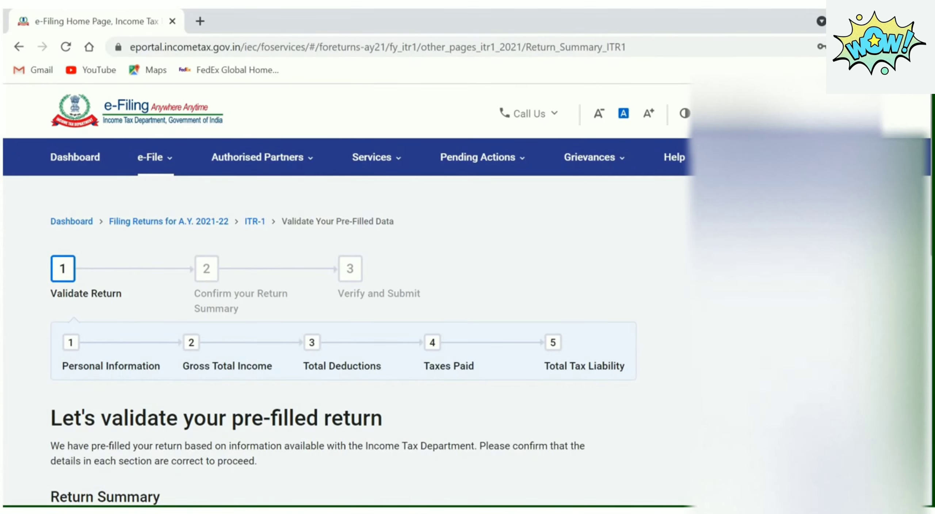
# Answer No to the donation, scientific research/rural development donation and 80GG questions
pyautogui.scroll(-8, 283, 306)
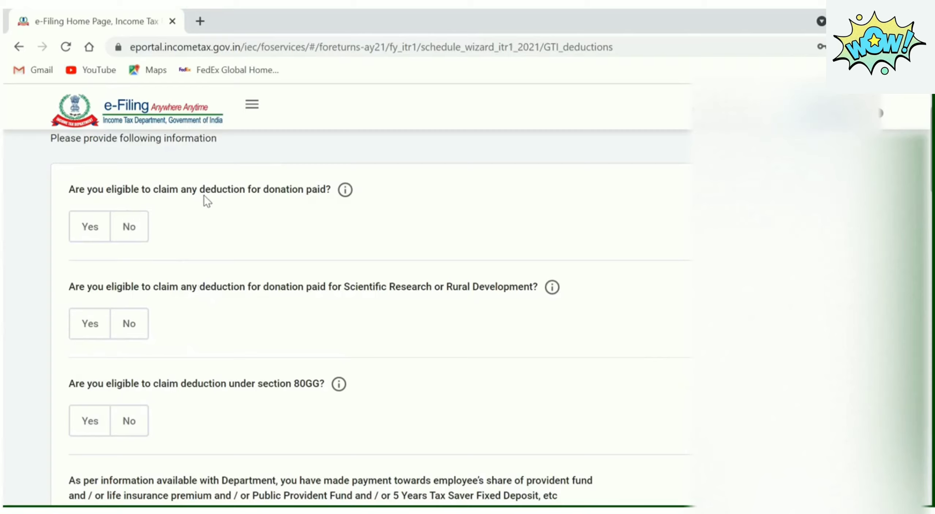
pyautogui.click(133, 234)
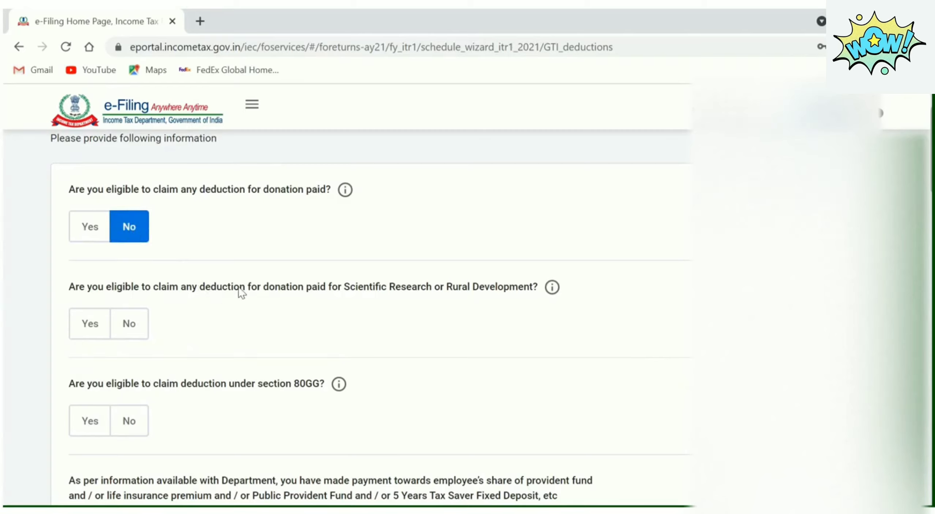
pyautogui.click(138, 330)
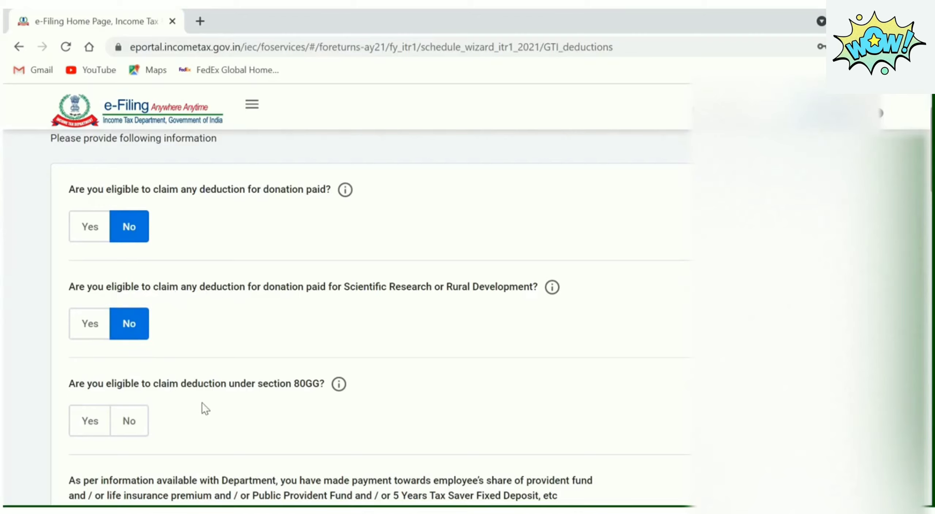
pyautogui.click(137, 424)
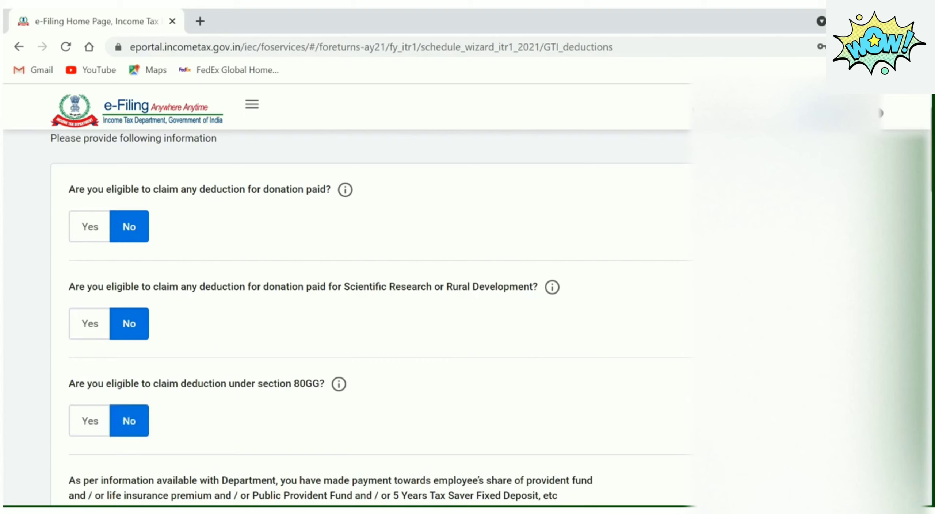
pyautogui.scroll(-5, 365, 314)
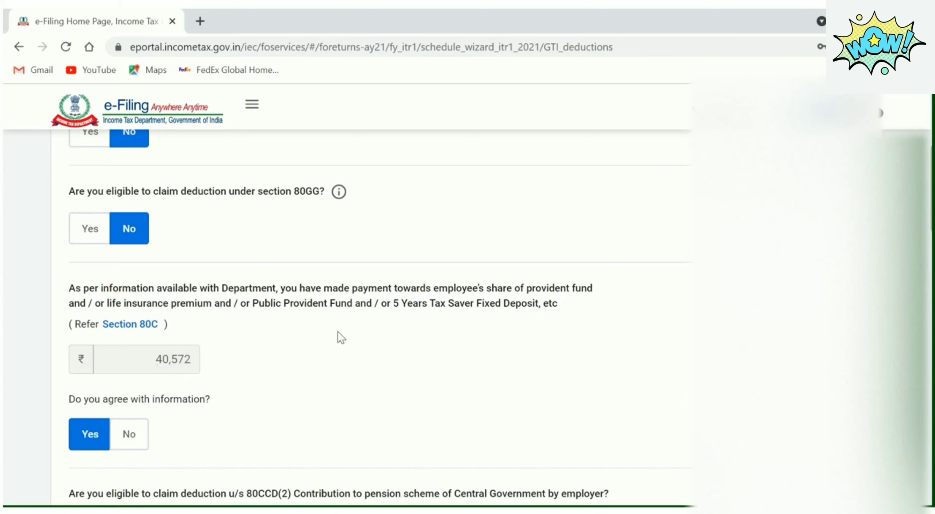
# Answer No to 80CCD(2) employer pension and Yes to 80D medical insurance
pyautogui.scroll(-4, 365, 317)
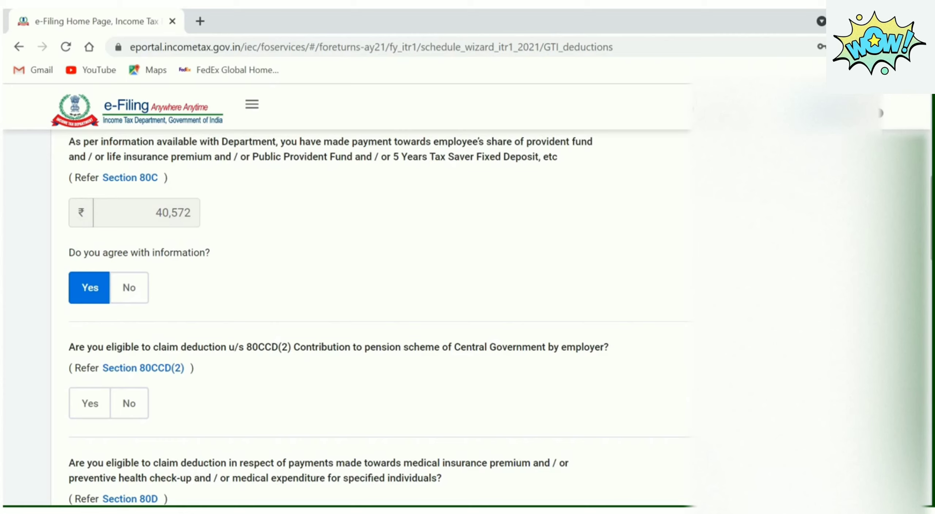
pyautogui.scroll(-3, 134, 285)
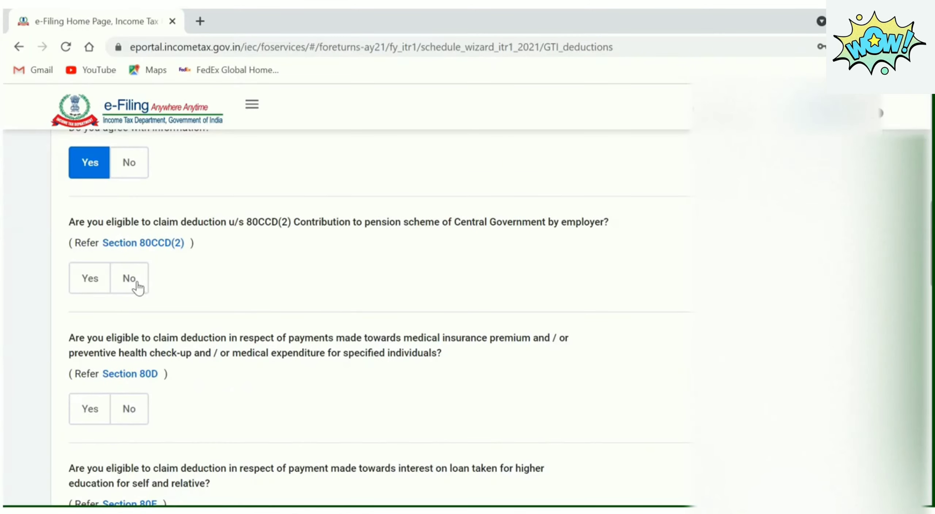
pyautogui.click(138, 288)
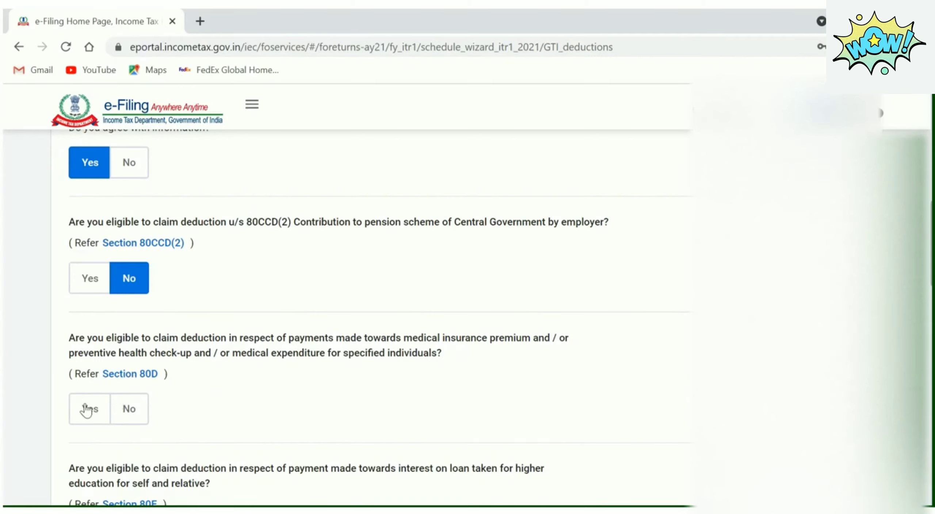
pyautogui.moveTo(84, 413); pyautogui.dragTo(563, 311)
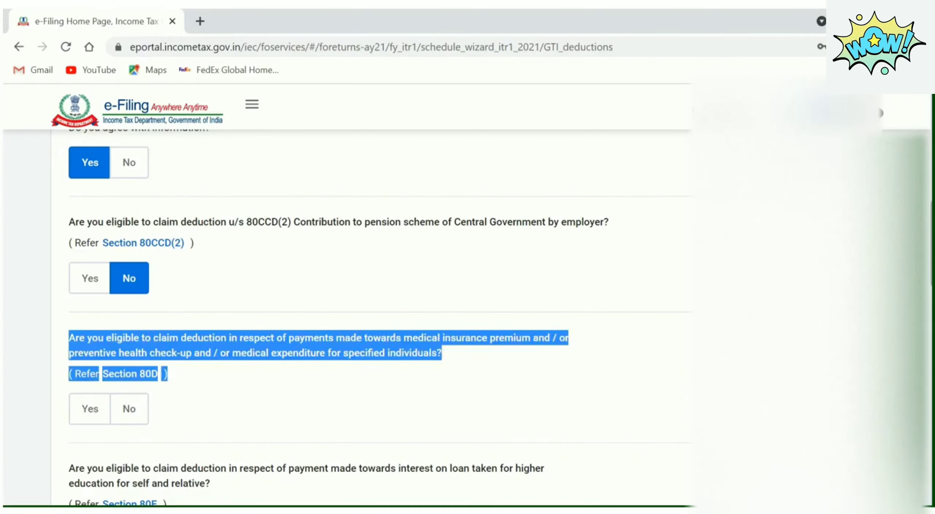
pyautogui.scroll(-5, 378, 318)
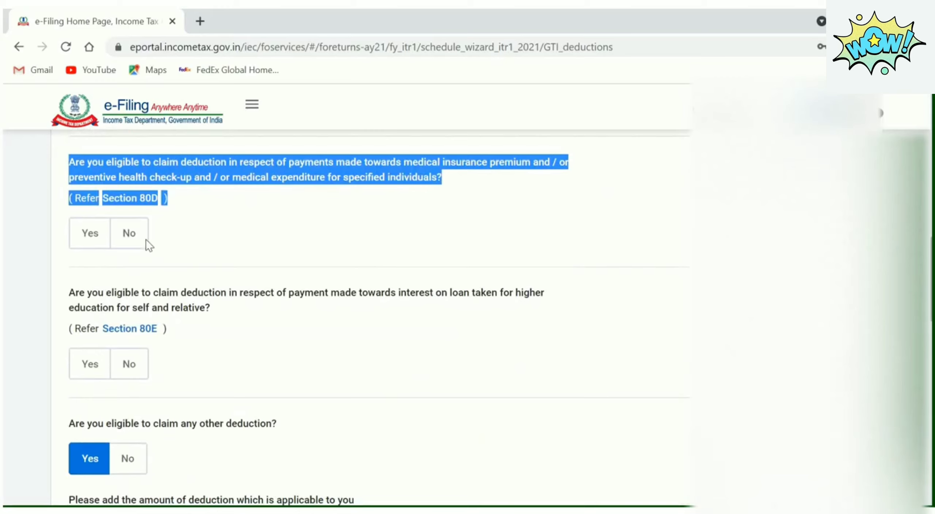
pyautogui.click(88, 238)
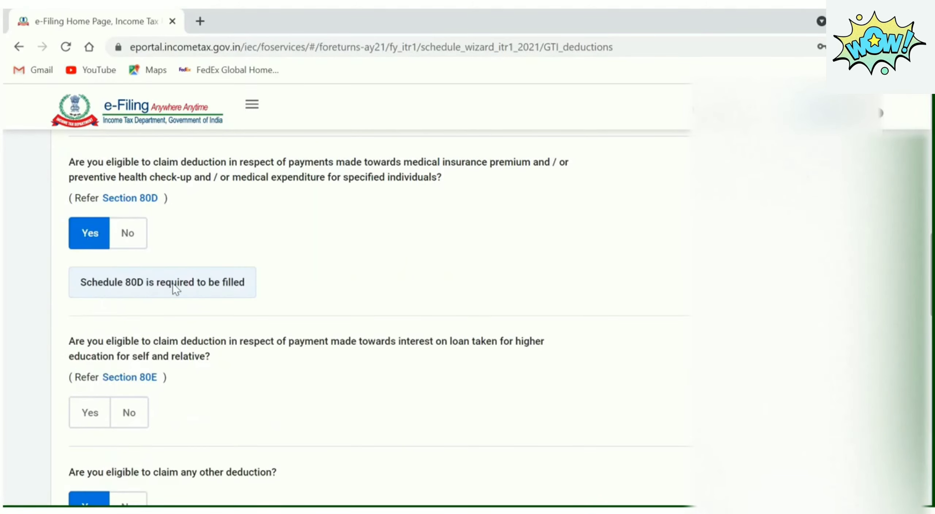
pyautogui.scroll(-10, 292, 291)
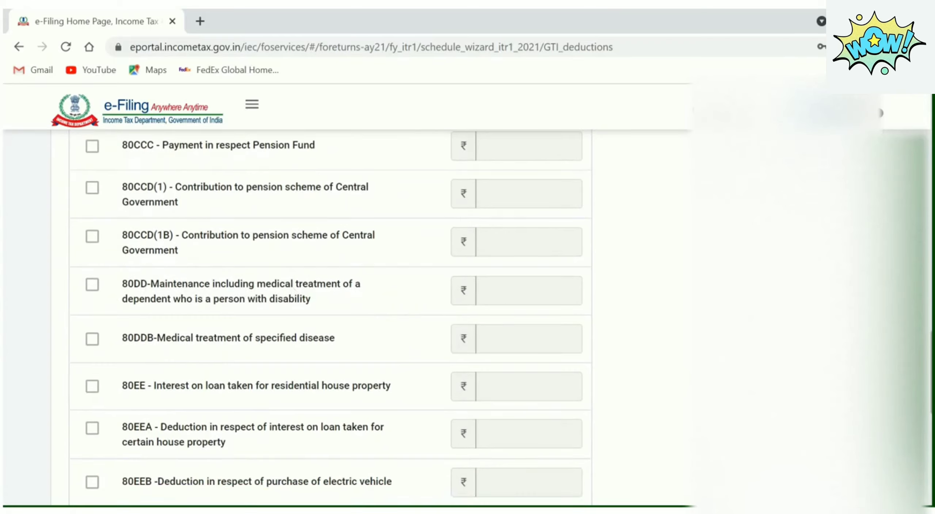
pyautogui.scroll(-2, 292, 288)
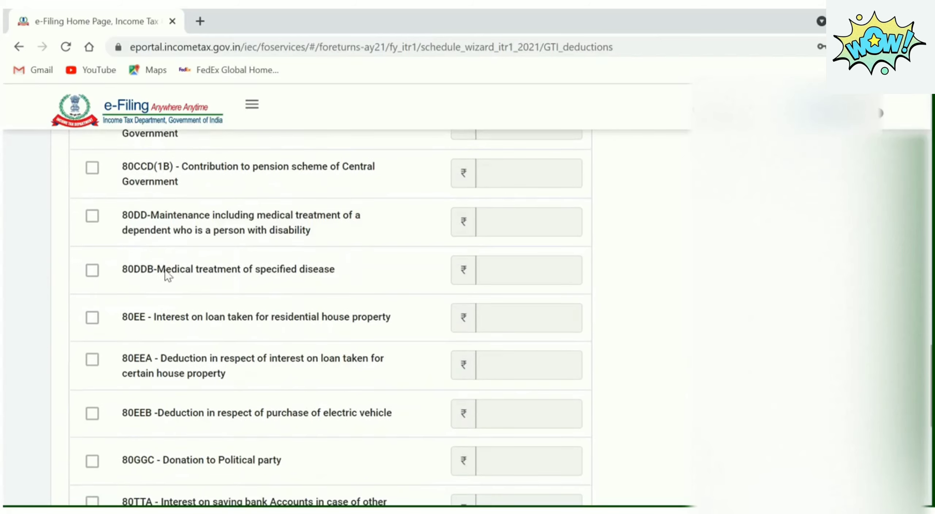
# Tick the 80DDB specified-disease deduction and enter 130000
pyautogui.click(93, 271)
pyautogui.click(522, 269)
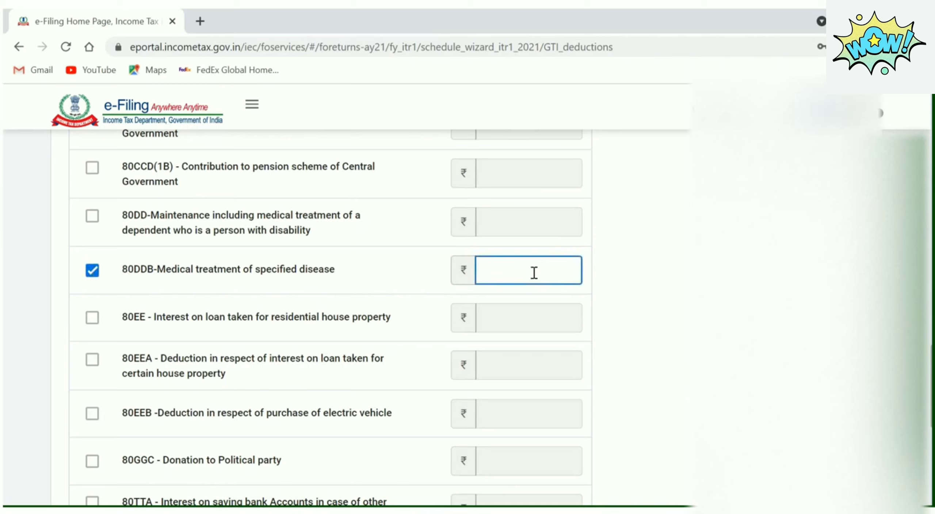
pyautogui.write('130000')
pyautogui.click(683, 275)
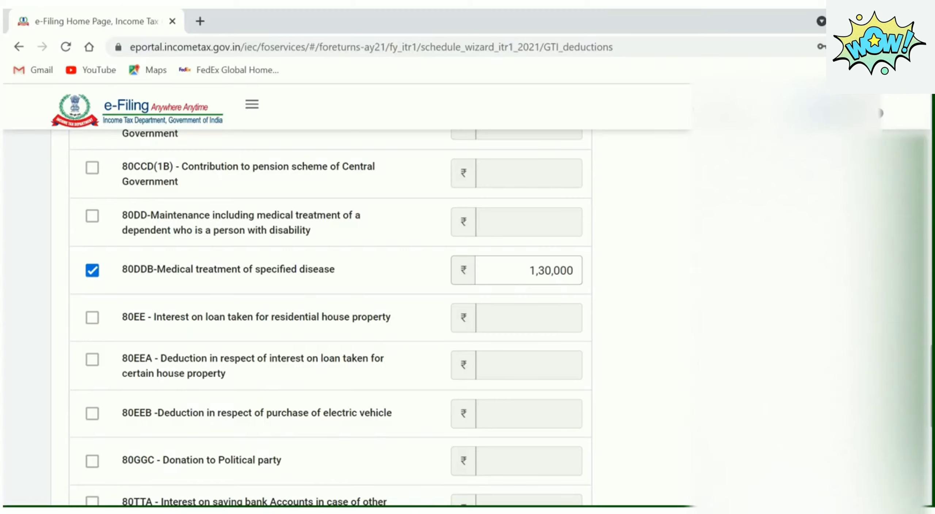
pyautogui.scroll(-1, 331, 317)
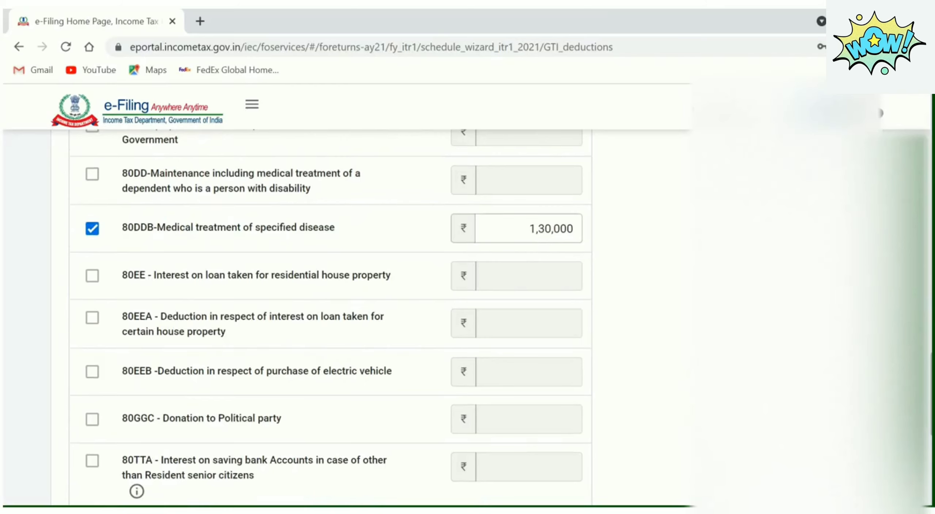
pyautogui.scroll(-1, 331, 317)
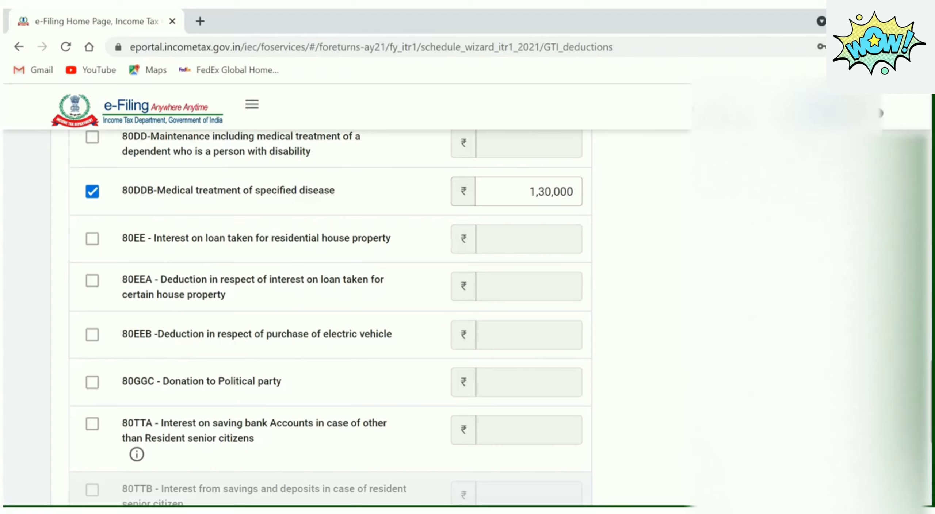
# Correct the 80DDB amount to 1,32,000 and continue to Verify your deductions
pyautogui.click(567, 190)
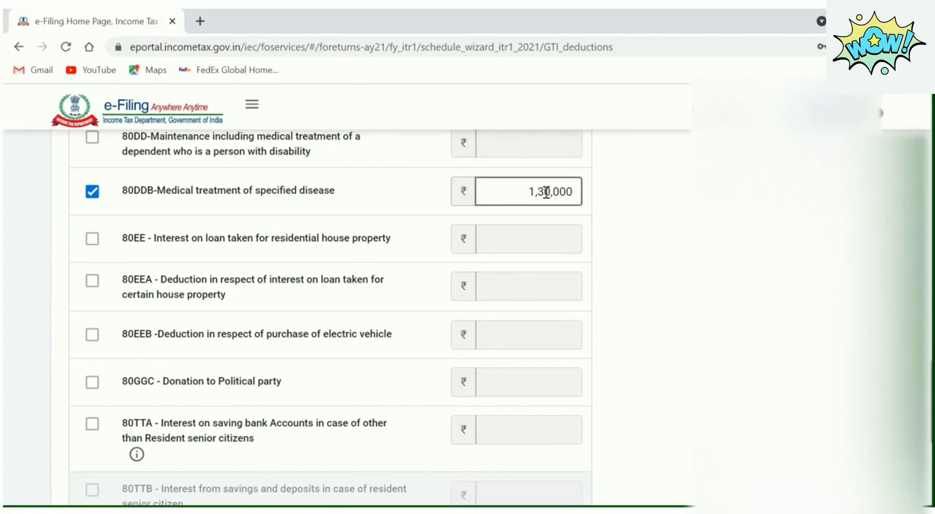
pyautogui.click(549, 193)
pyautogui.press('BackSpace')
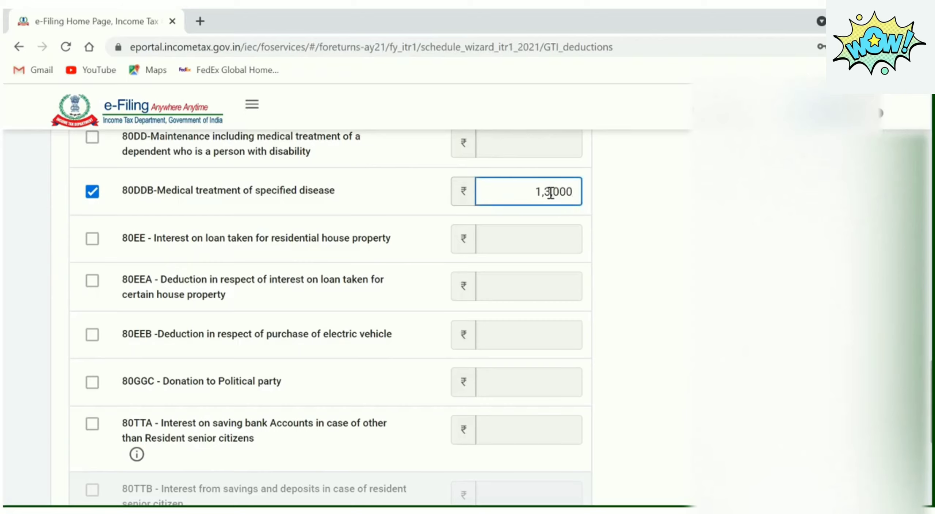
pyautogui.write('2,')
pyautogui.click(726, 215)
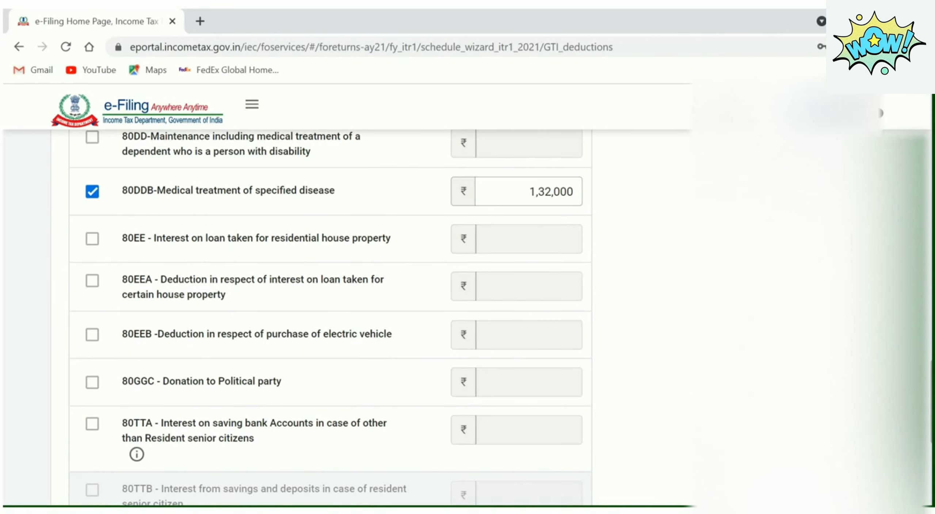
pyautogui.scroll(-3, 330, 314)
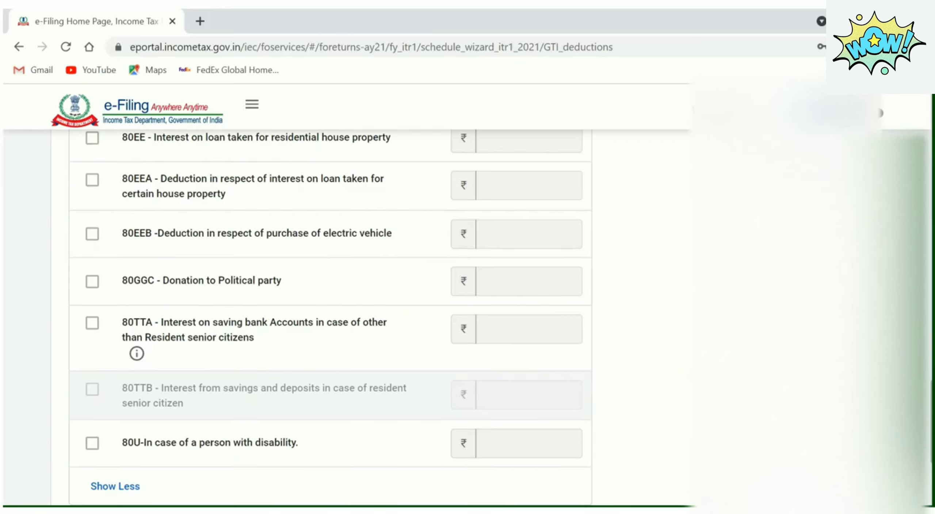
pyautogui.scroll(-5, 321, 318)
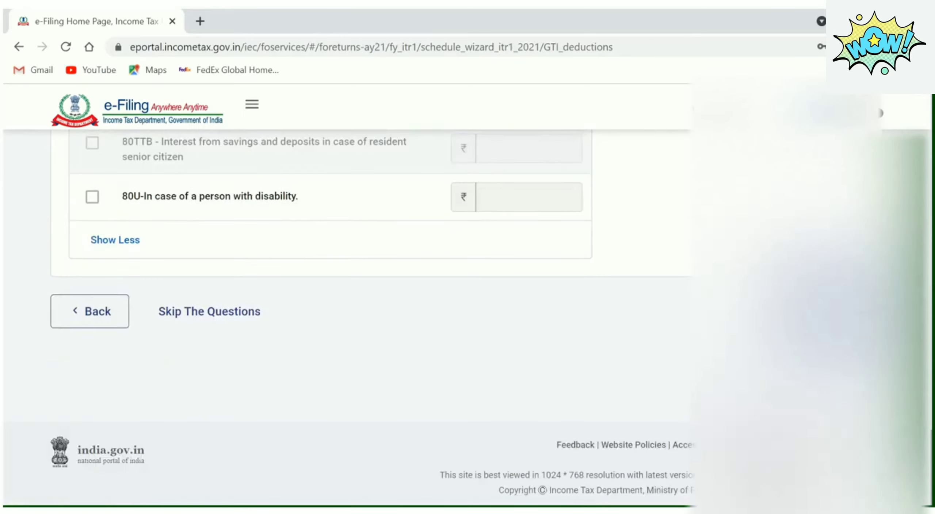
pyautogui.click(834, 311)
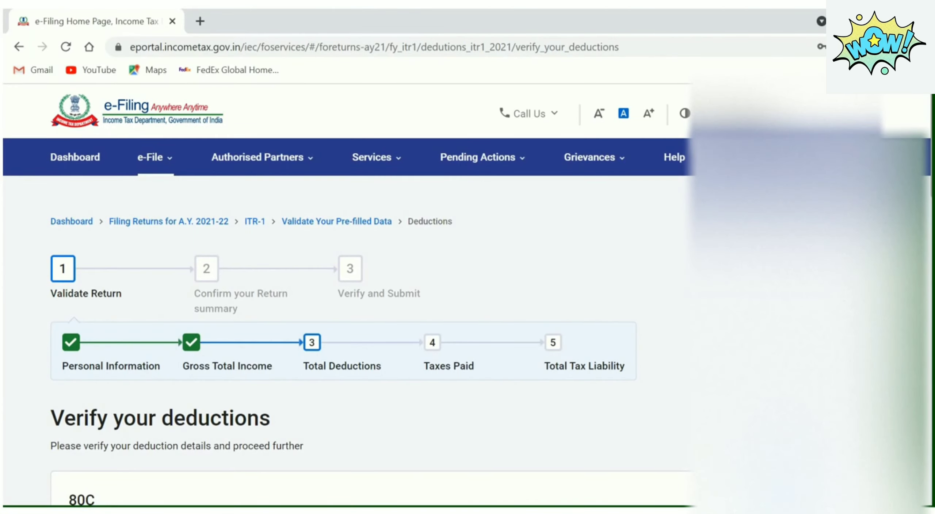
# Scroll through the Verify your deductions cards and open the 80D card for editing
pyautogui.scroll(-10, 365, 321)
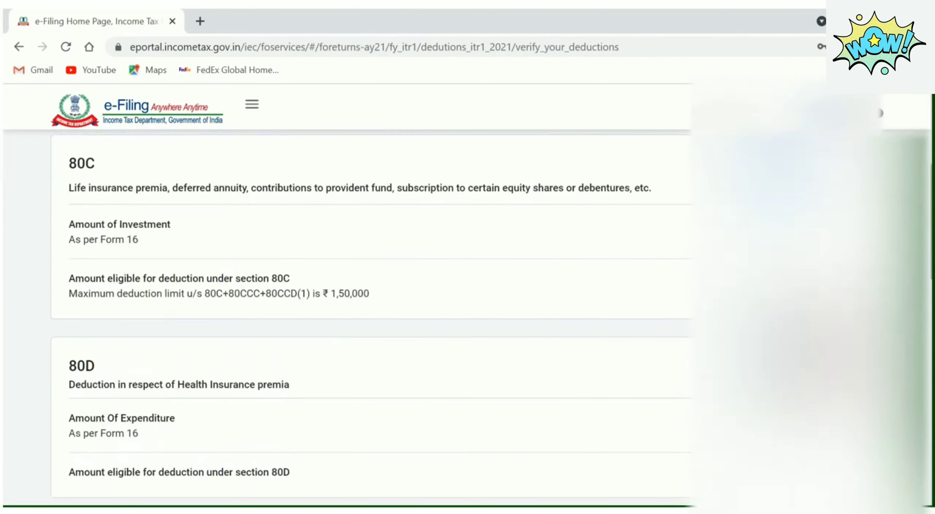
pyautogui.scroll(-2, 365, 314)
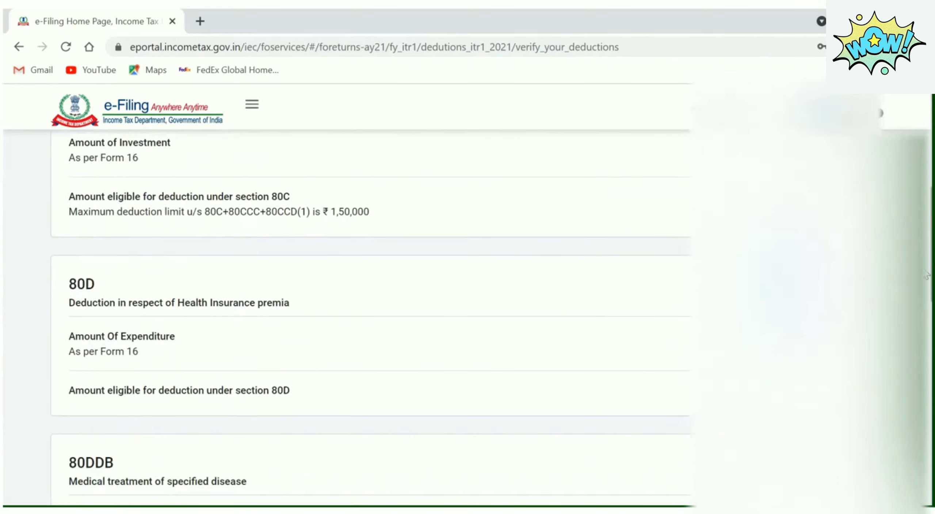
pyautogui.scroll(6, 365, 317)
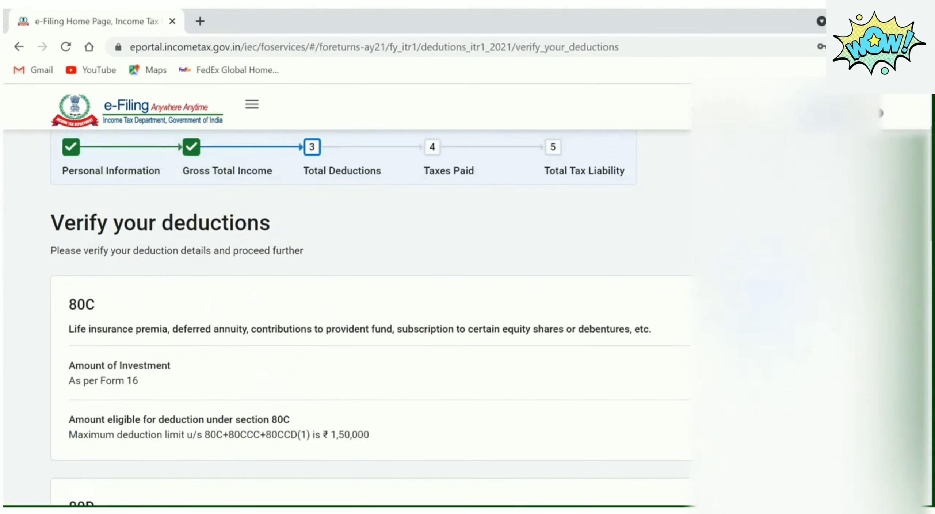
pyautogui.scroll(-2, 366, 317)
pyautogui.scroll(-5, 365, 318)
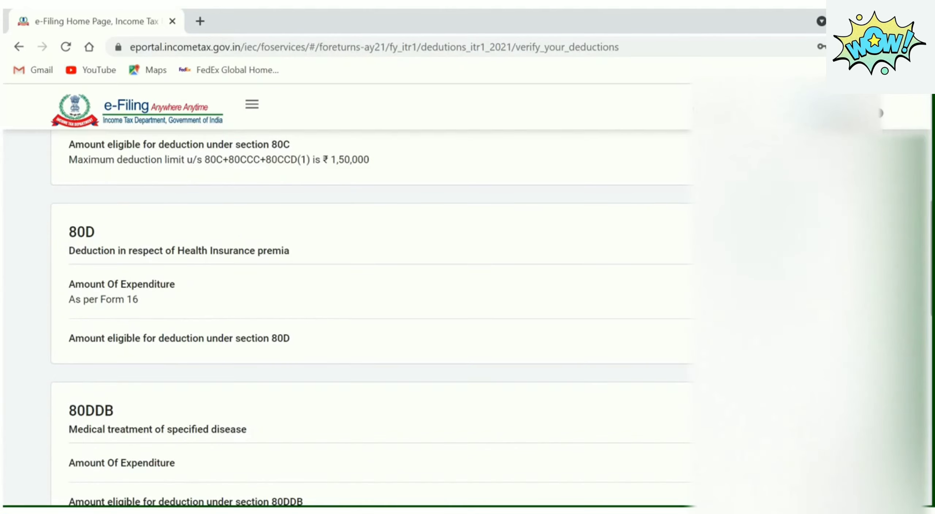
pyautogui.click(853, 232)
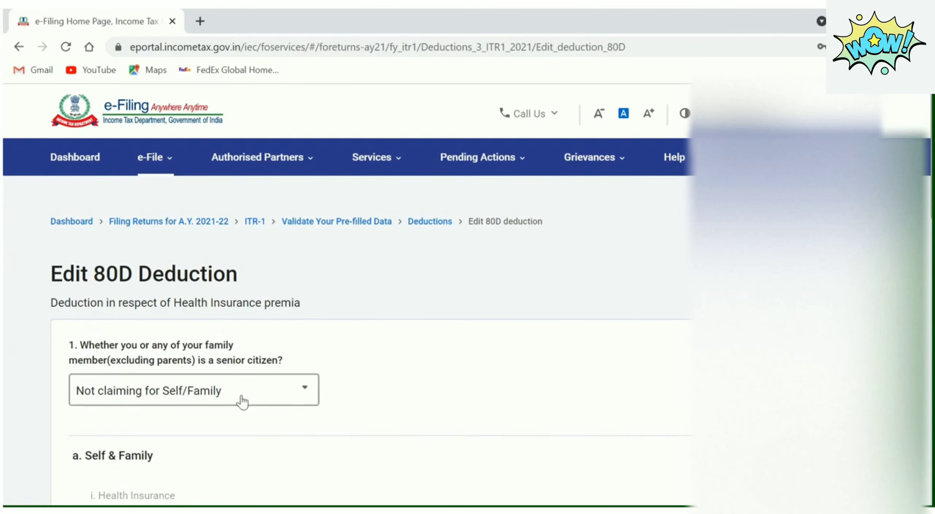
# Answer No to whether any Self & Family member is a senior citizen
pyautogui.click(241, 397)
pyautogui.click(552, 357)
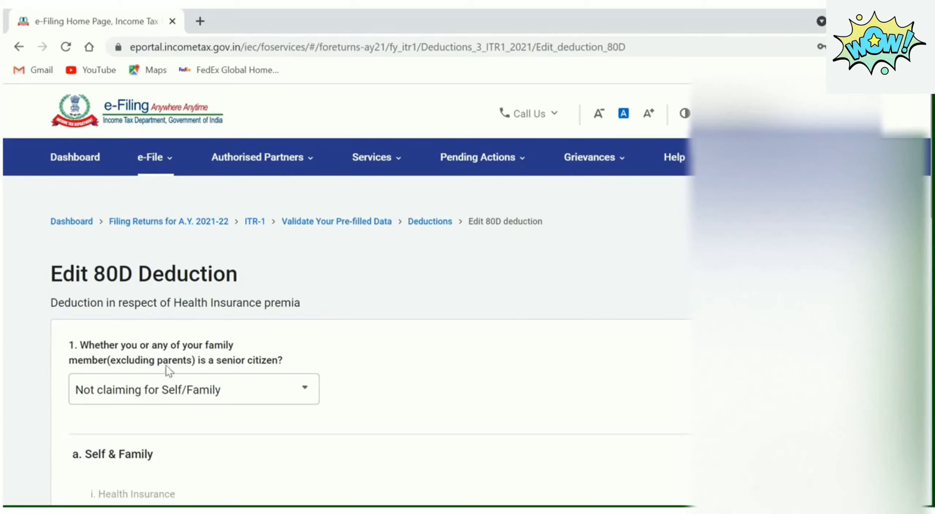
pyautogui.click(222, 389)
pyautogui.click(194, 332)
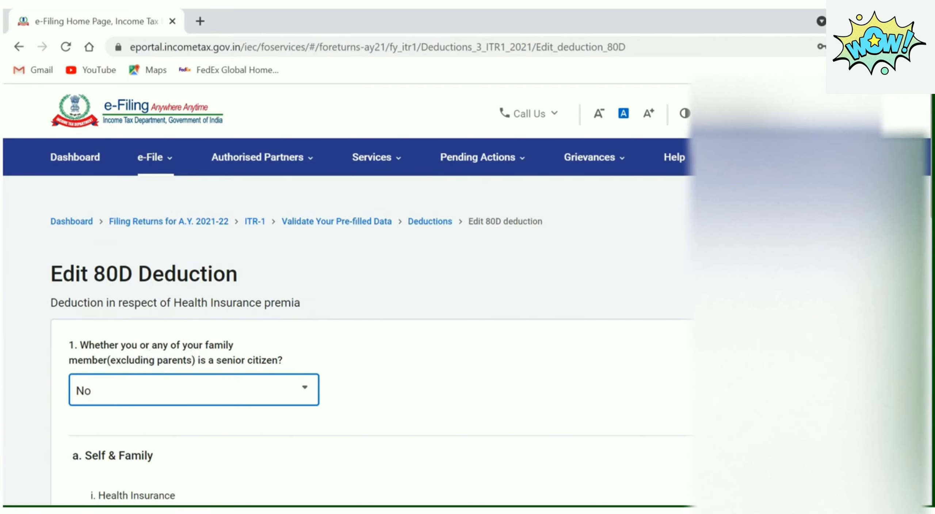
# Answer No to whether either parent is a senior citizen
pyautogui.scroll(-5, 266, 327)
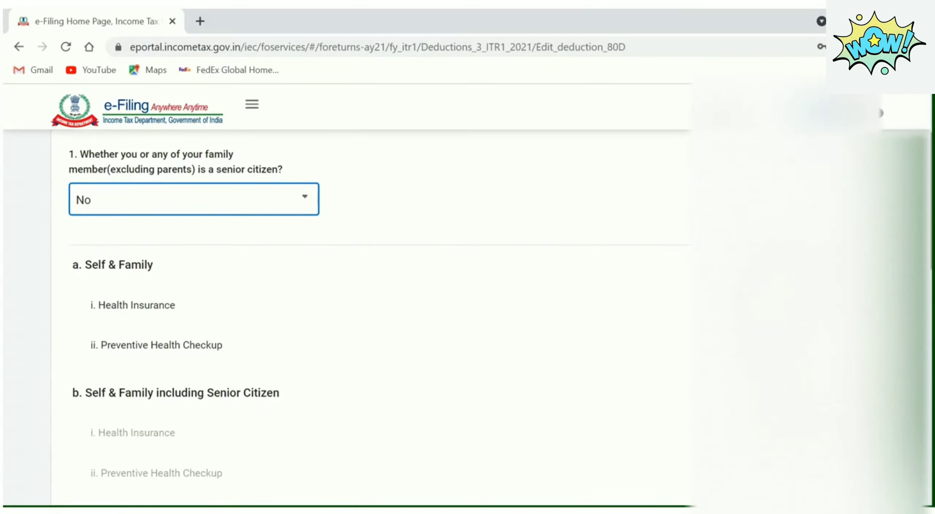
pyautogui.scroll(-5, 376, 321)
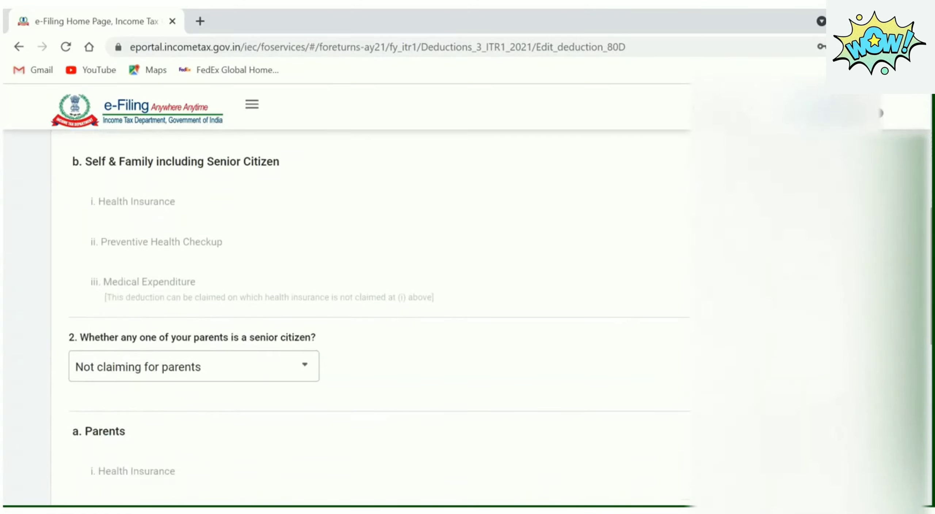
pyautogui.scroll(1, 376, 320)
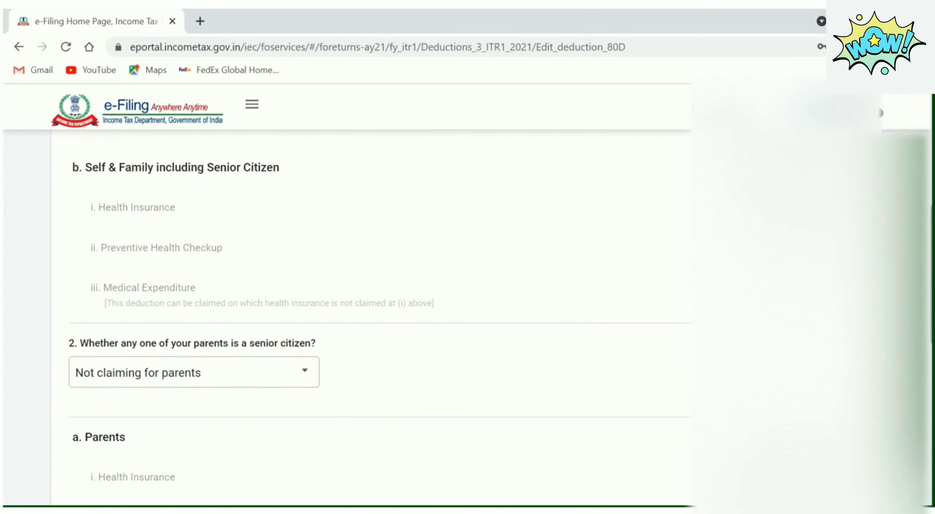
pyautogui.click(309, 382)
pyautogui.click(225, 310)
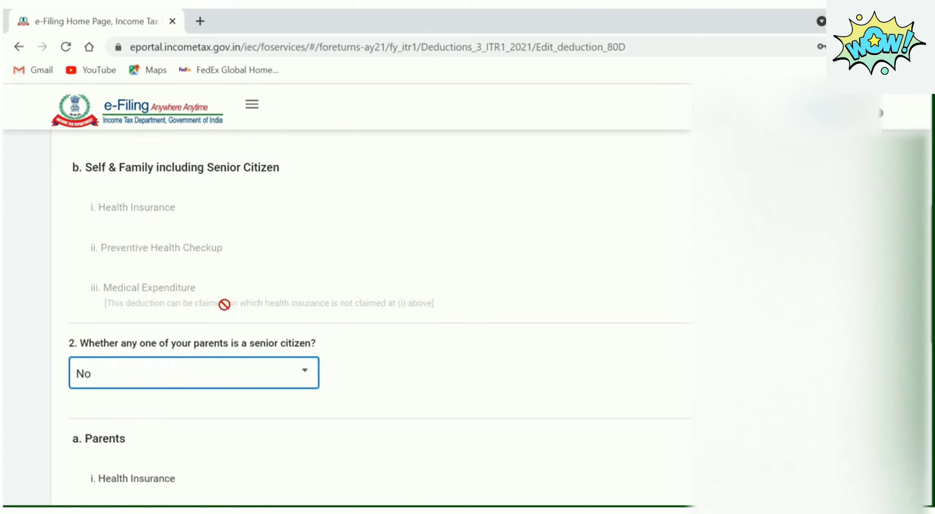
# Review the 80D page down through the Eligible Amount of Deduction section
pyautogui.scroll(3, 379, 314)
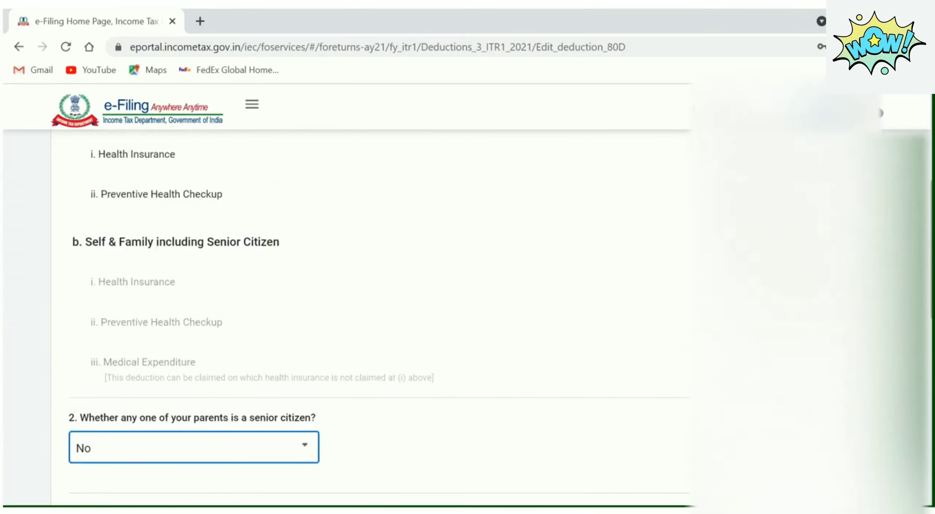
pyautogui.scroll(-1, 379, 322)
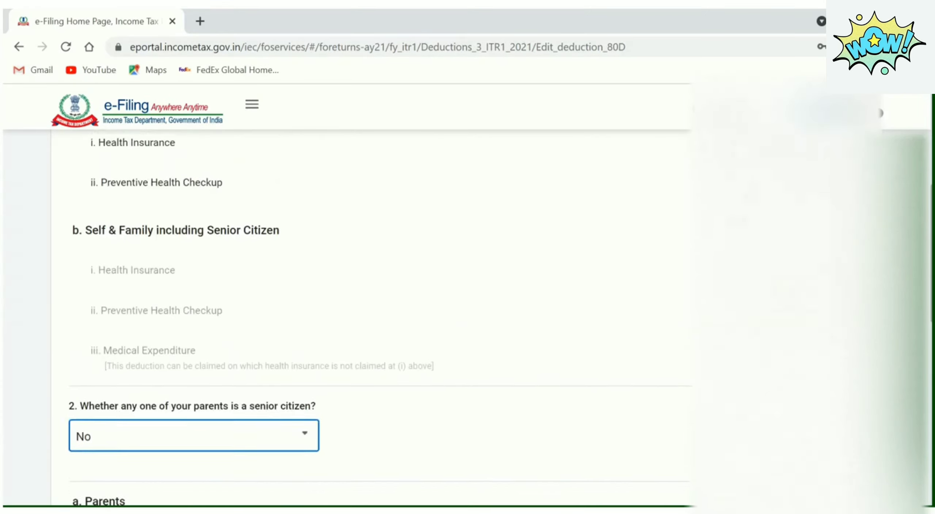
pyautogui.scroll(3, 379, 321)
pyautogui.scroll(-1, 379, 322)
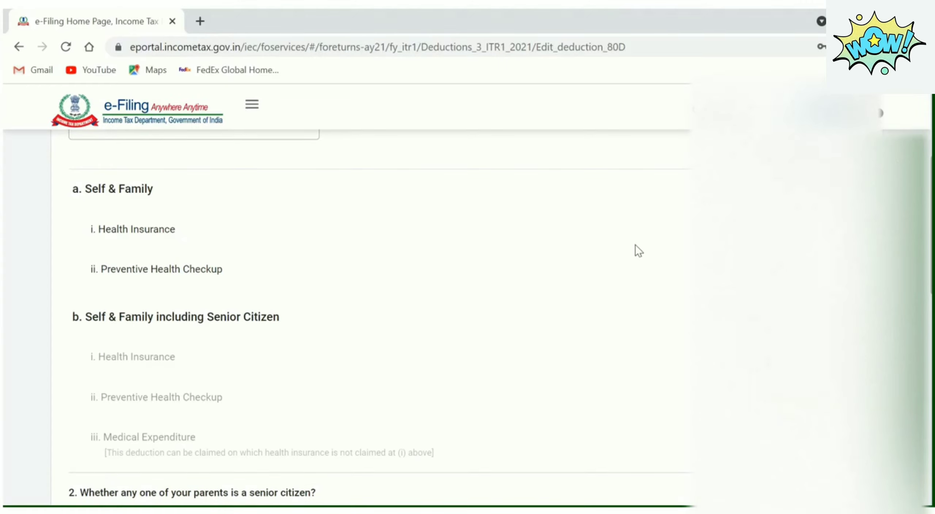
pyautogui.scroll(-10, 379, 314)
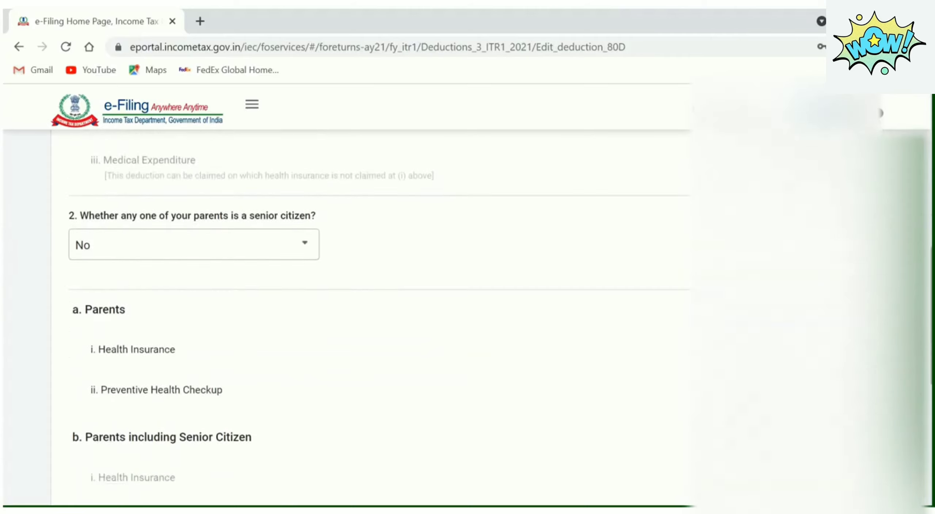
pyautogui.scroll(4, 380, 314)
pyautogui.scroll(2, 380, 314)
pyautogui.scroll(-4, 380, 314)
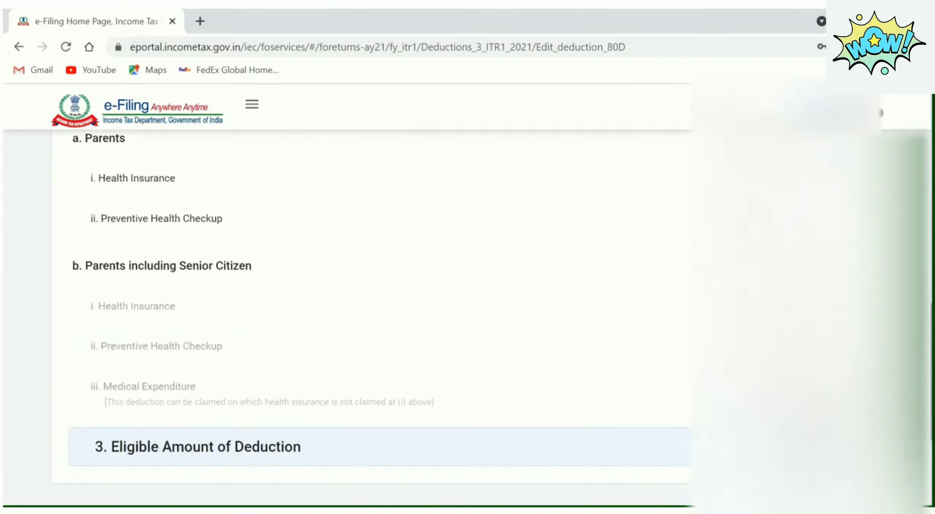
pyautogui.scroll(-4, 380, 314)
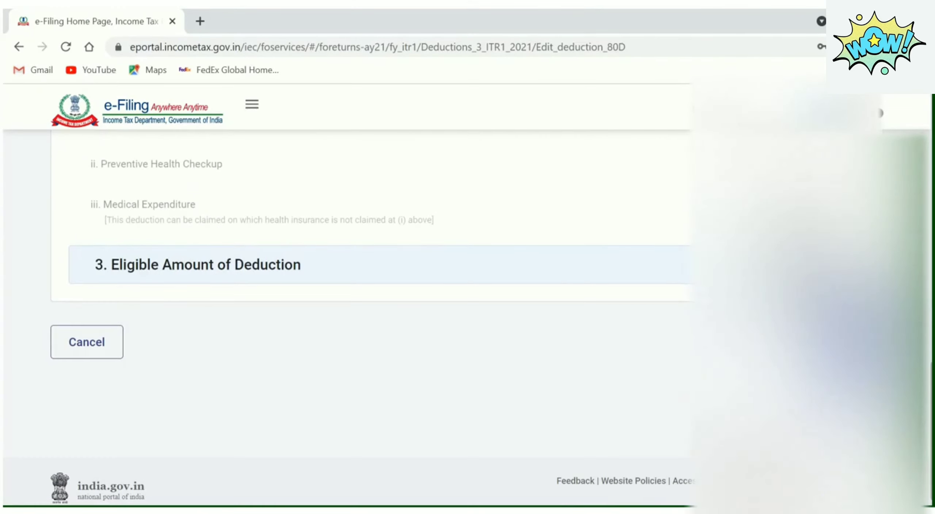
# Save the 80D deduction and scroll down to Total Deductions
pyautogui.click(851, 342)
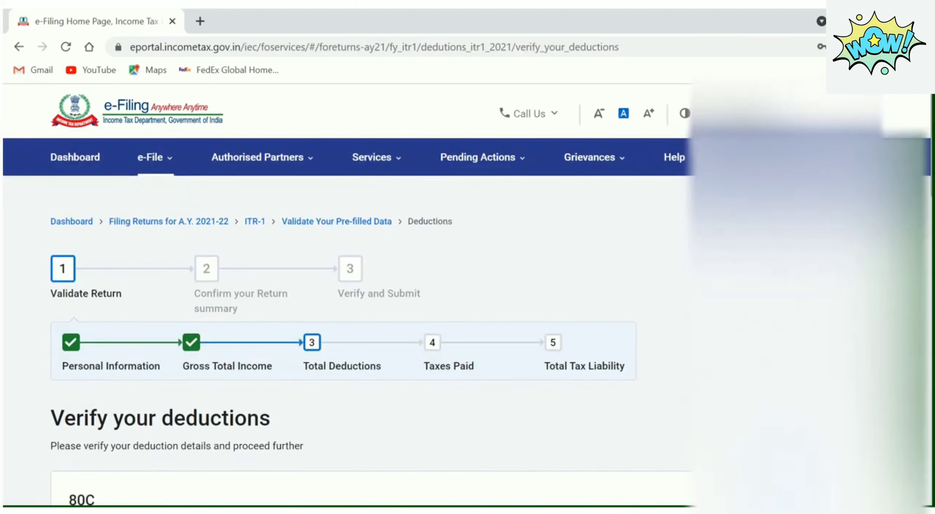
pyautogui.scroll(-10, 370, 328)
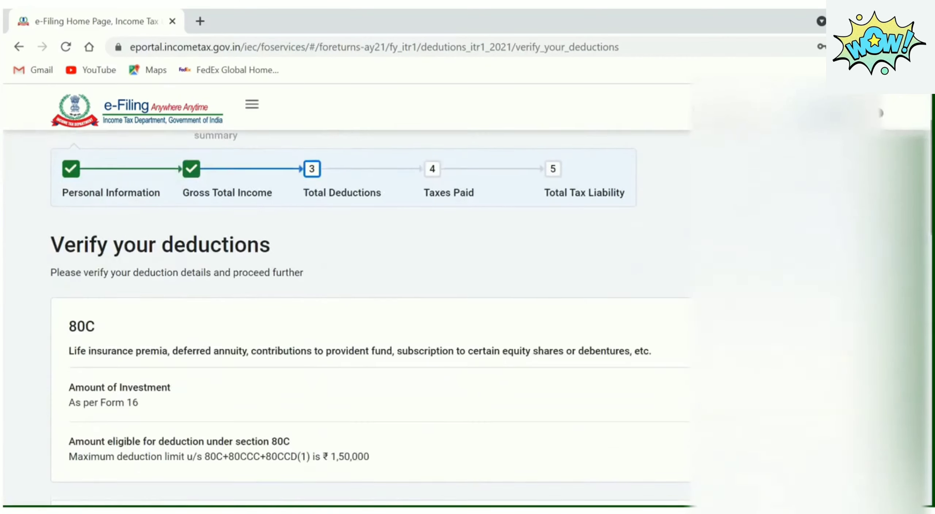
pyautogui.scroll(-1, 370, 318)
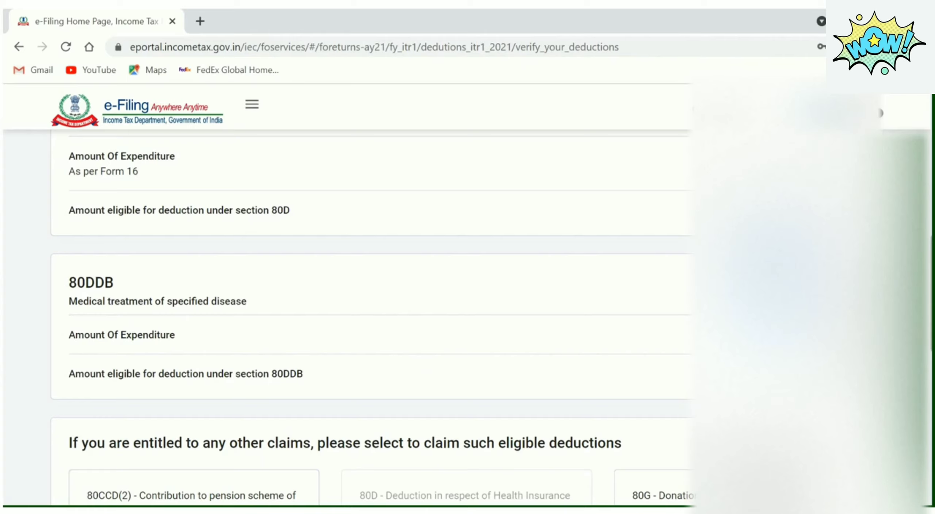
pyautogui.scroll(-5, 372, 317)
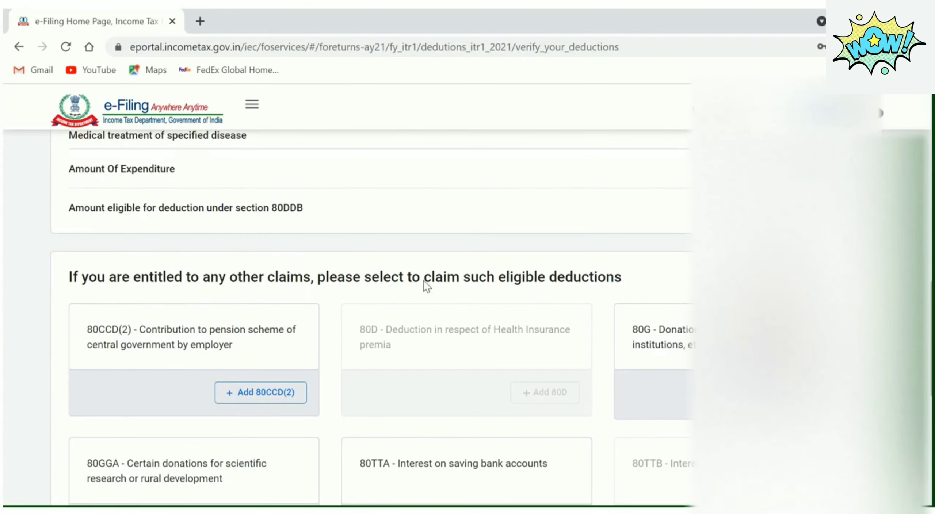
pyautogui.scroll(-4, 373, 317)
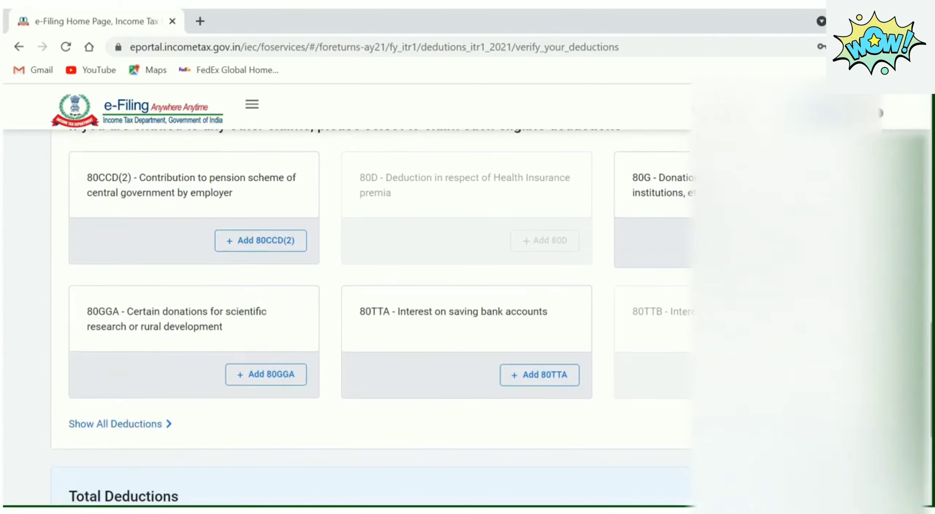
pyautogui.scroll(-5, 373, 318)
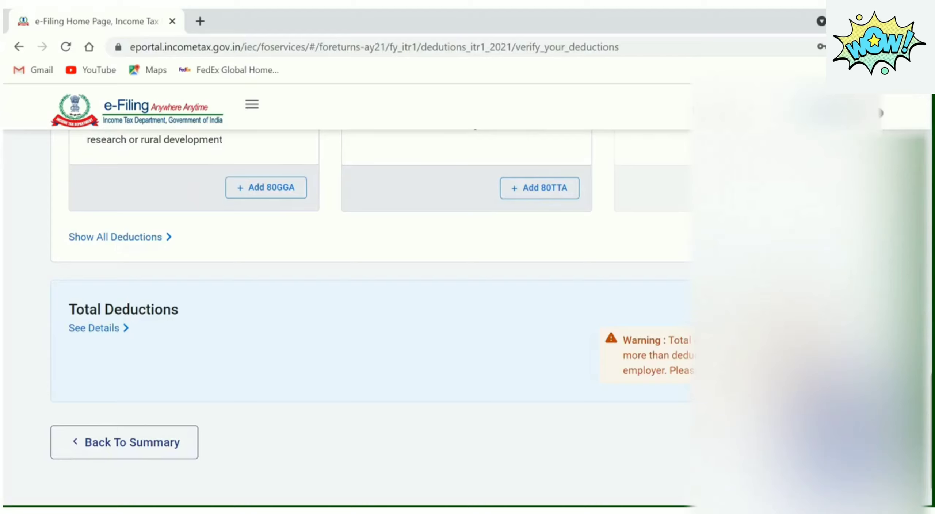
# Expand the Total Deductions breakdown for 80C, 80D and 80DDB, then go back to the summary
pyautogui.click(126, 328)
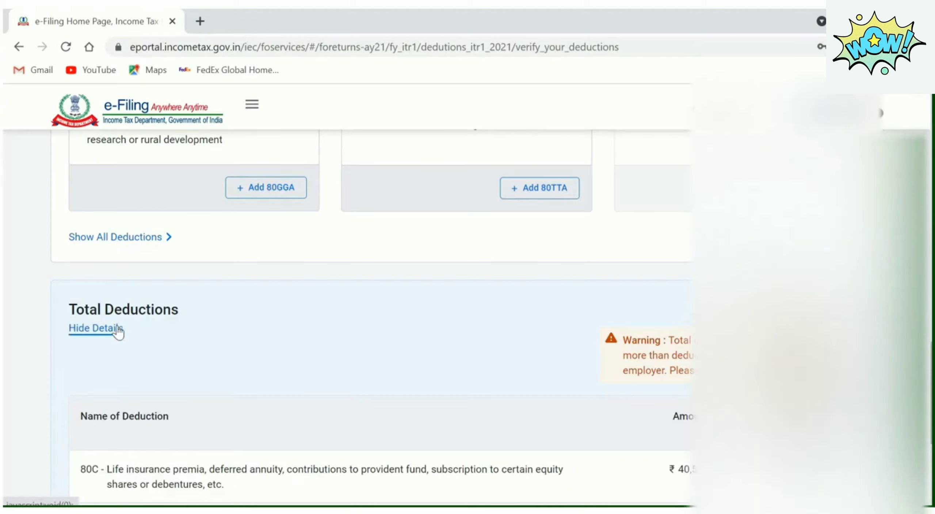
pyautogui.scroll(-3, 130, 327)
pyautogui.scroll(-1, 351, 314)
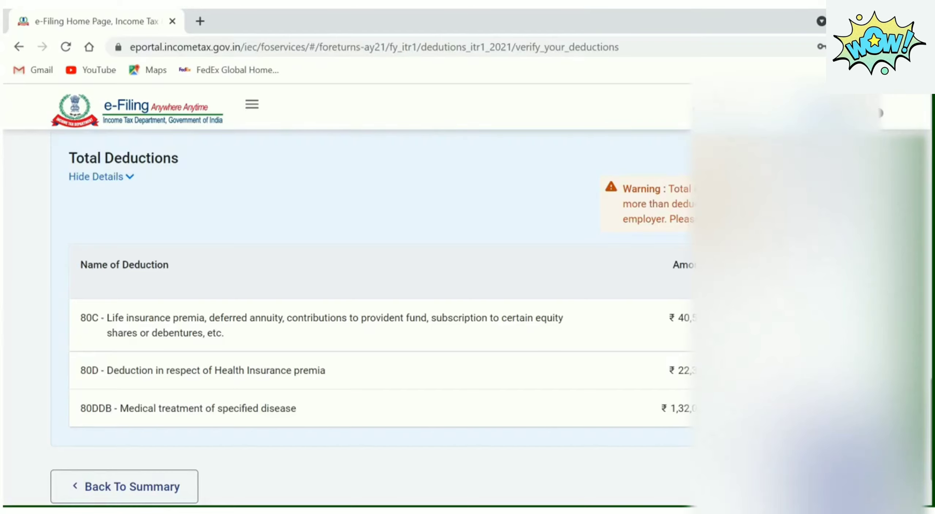
pyautogui.scroll(-1, 372, 318)
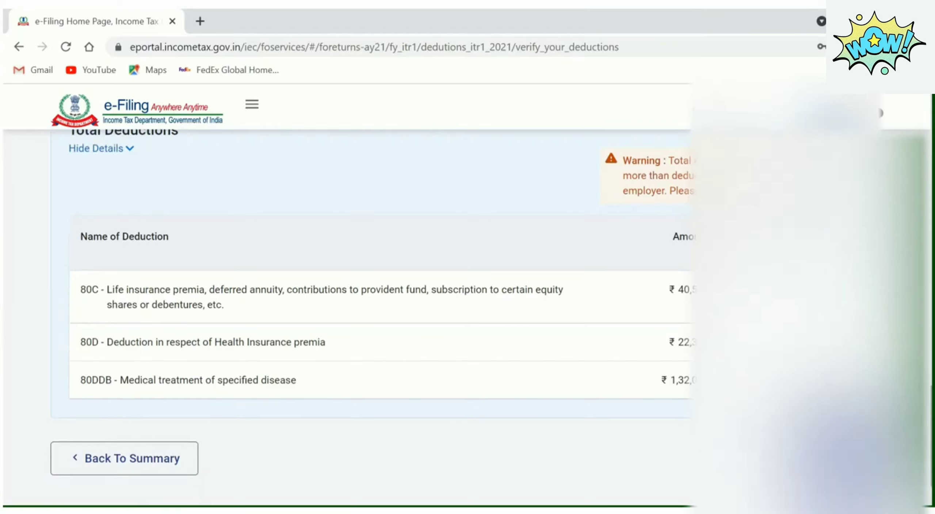
pyautogui.scroll(-1, 372, 318)
pyautogui.scroll(1, 372, 317)
pyautogui.scroll(-3, 843, 365)
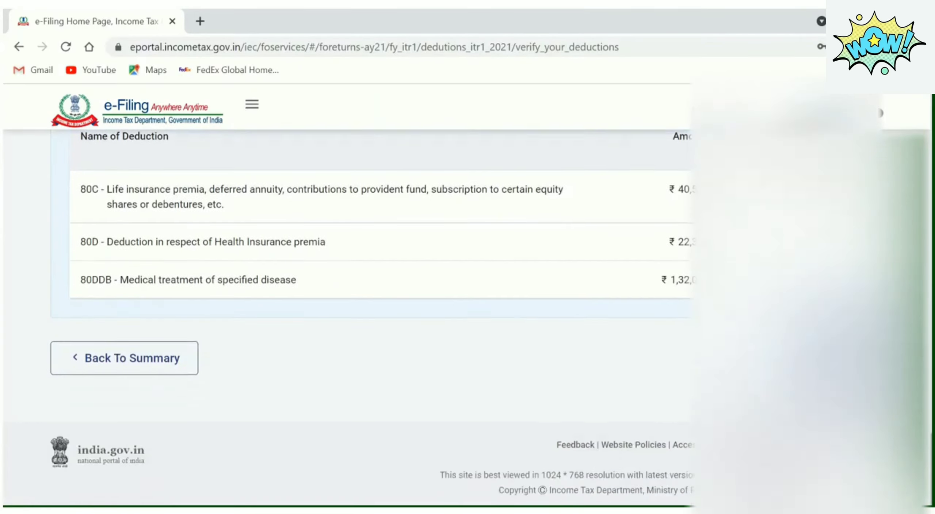
pyautogui.click(843, 360)
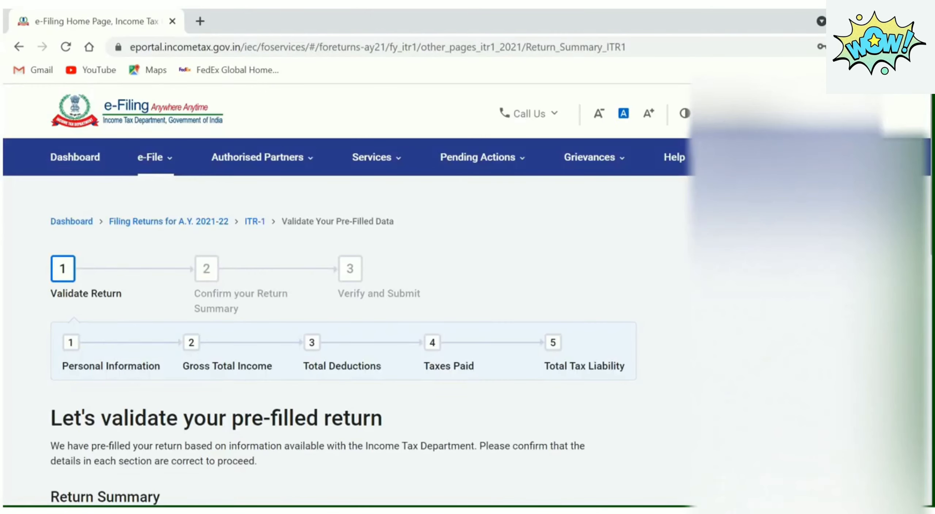
# Open the Tax Paid card from the Return Summary
pyautogui.scroll(-10, 355, 386)
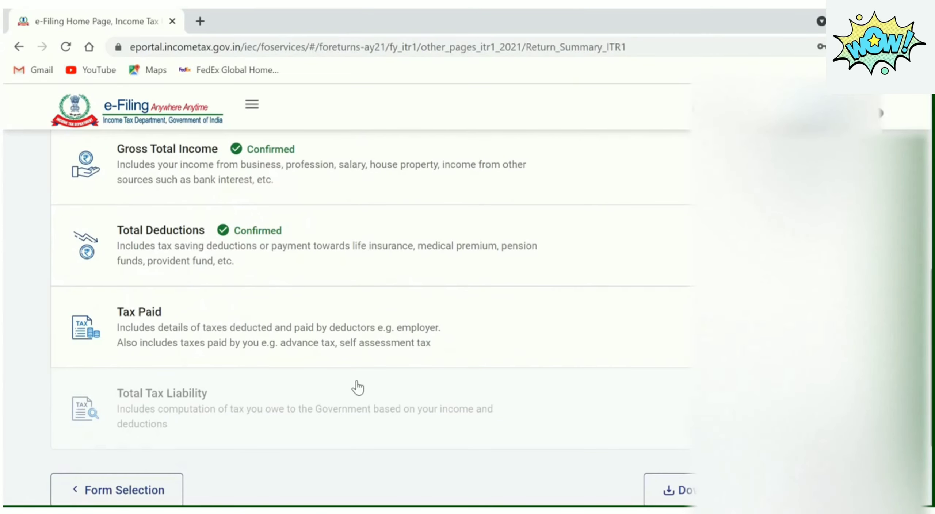
pyautogui.click(434, 333)
# Expand the TDS on Salary Income details
pyautogui.scroll(-6, 434, 332)
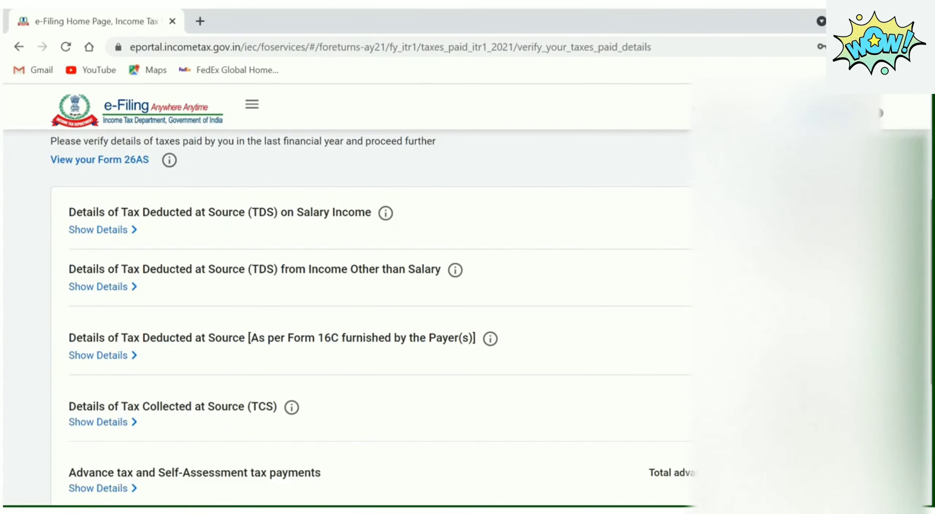
pyautogui.scroll(-5, 365, 317)
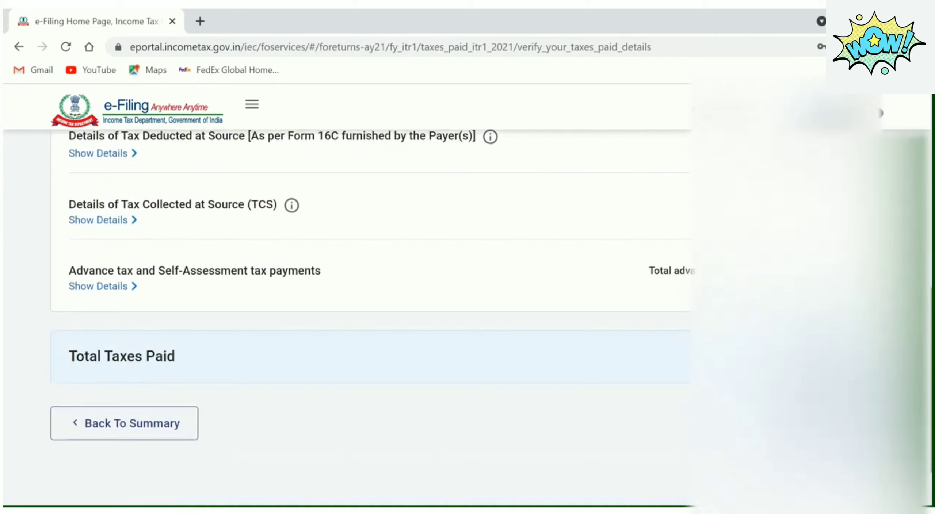
pyautogui.scroll(3, 365, 292)
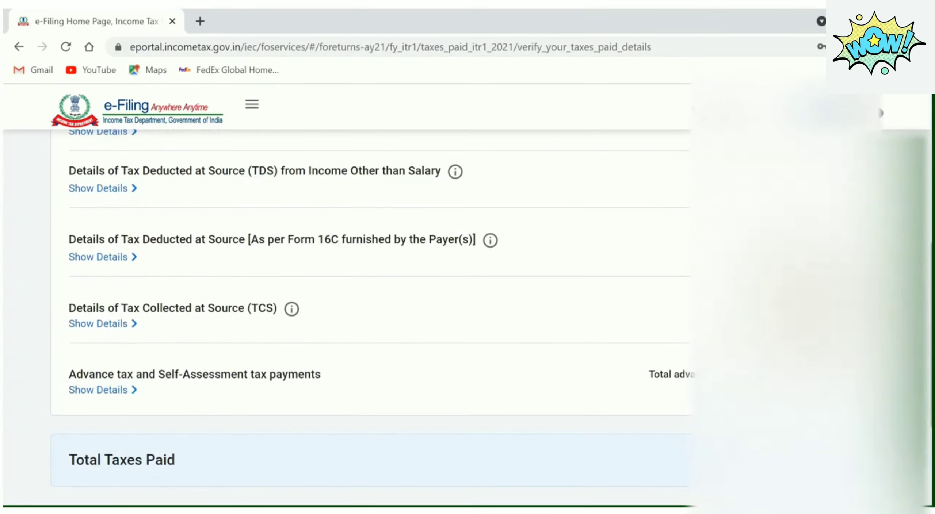
pyautogui.scroll(3, 366, 310)
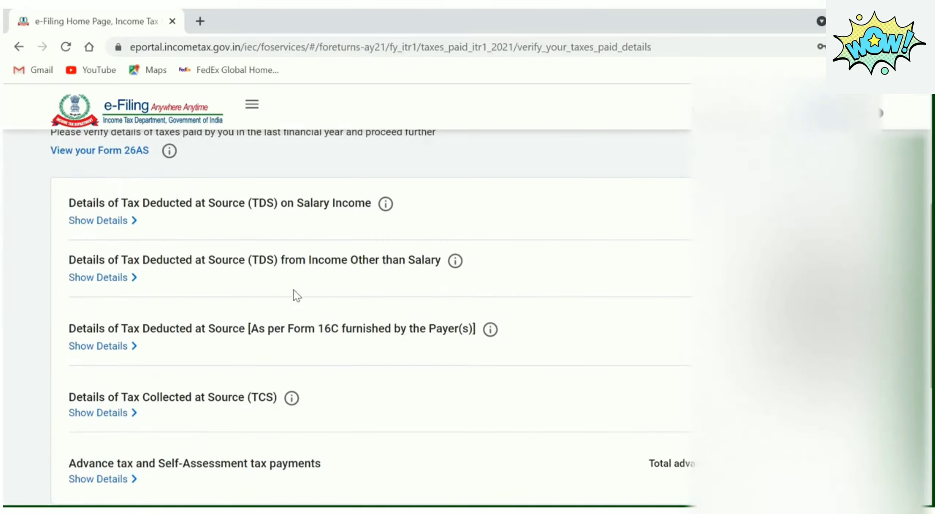
pyautogui.click(116, 222)
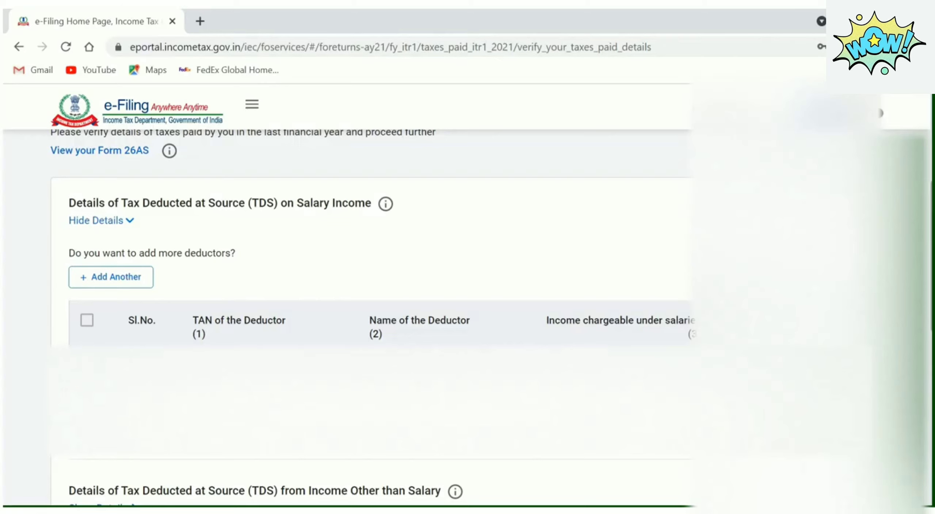
# Expand the non-salary TDS, Form 16C, TCS and advance tax details, then return to summary
pyautogui.scroll(-5, 121, 336)
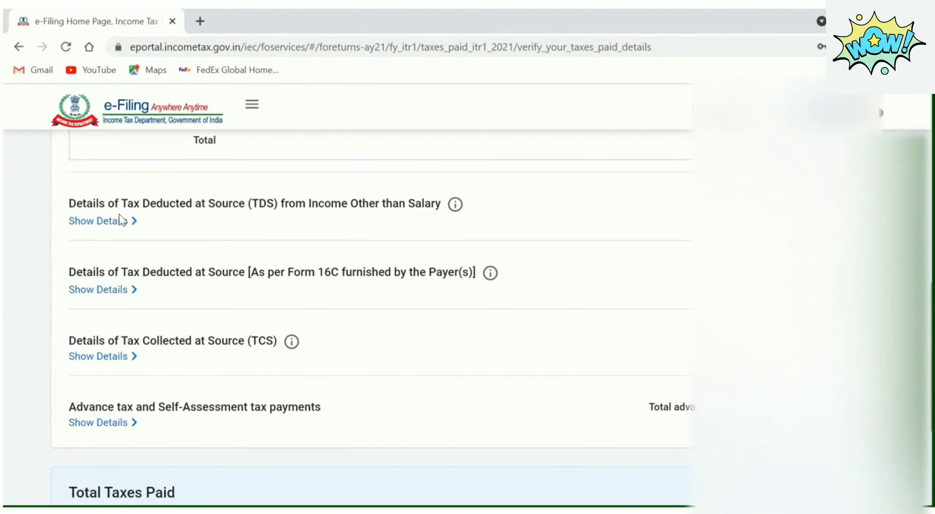
pyautogui.click(121, 336)
pyautogui.scroll(-3, 184, 323)
pyautogui.click(106, 351)
pyautogui.scroll(-3, 110, 350)
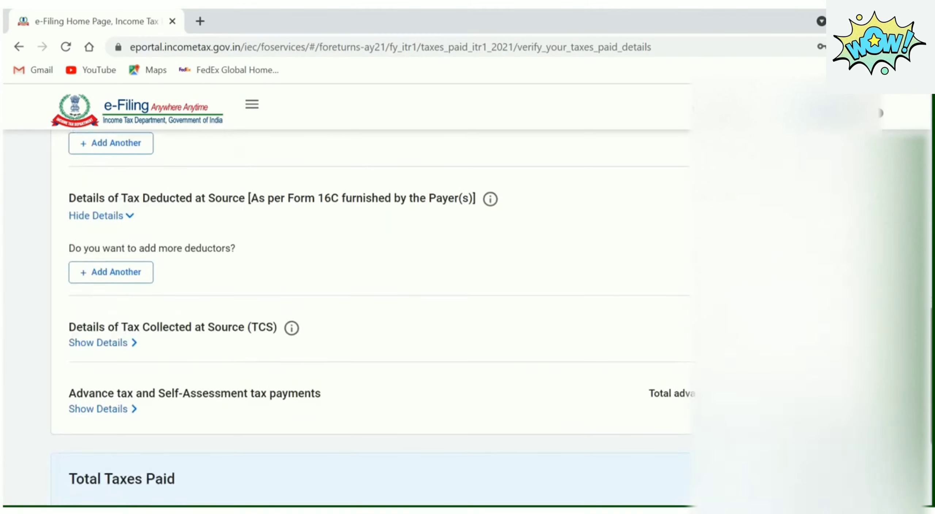
pyautogui.click(98, 341)
pyautogui.scroll(-2, 98, 341)
pyautogui.click(98, 392)
pyautogui.scroll(-3, 98, 392)
pyautogui.scroll(-2, 468, 317)
pyautogui.click(844, 413)
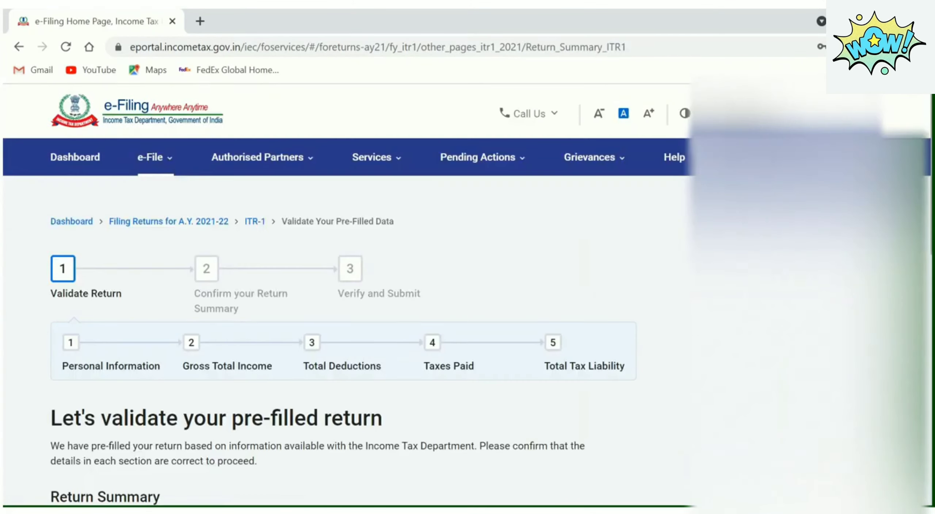
# Open the Total Tax Liability card from the Return Summary
pyautogui.scroll(-5, 365, 292)
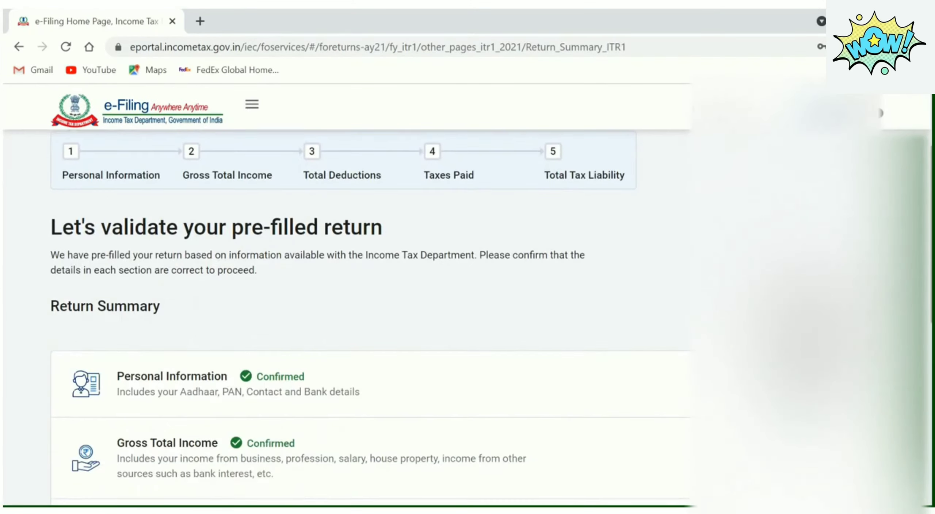
pyautogui.scroll(-10, 273, 334)
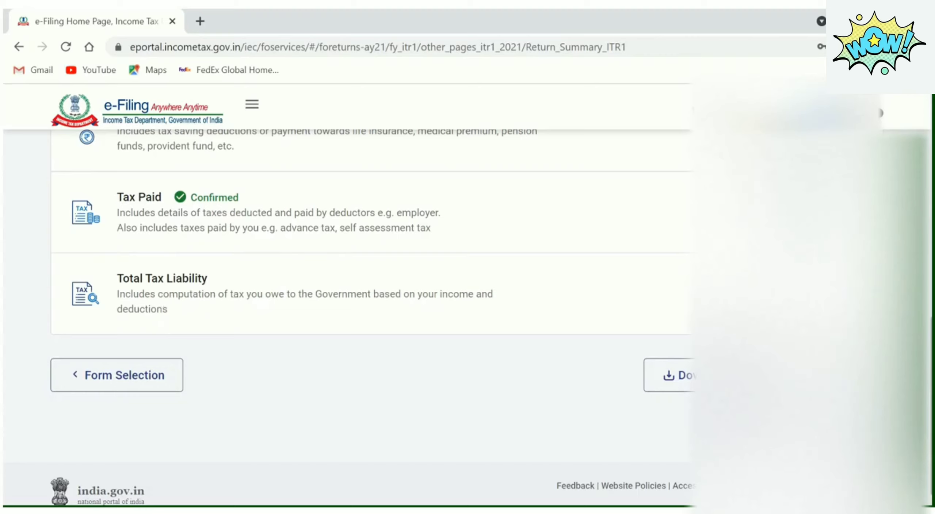
pyautogui.click(851, 294)
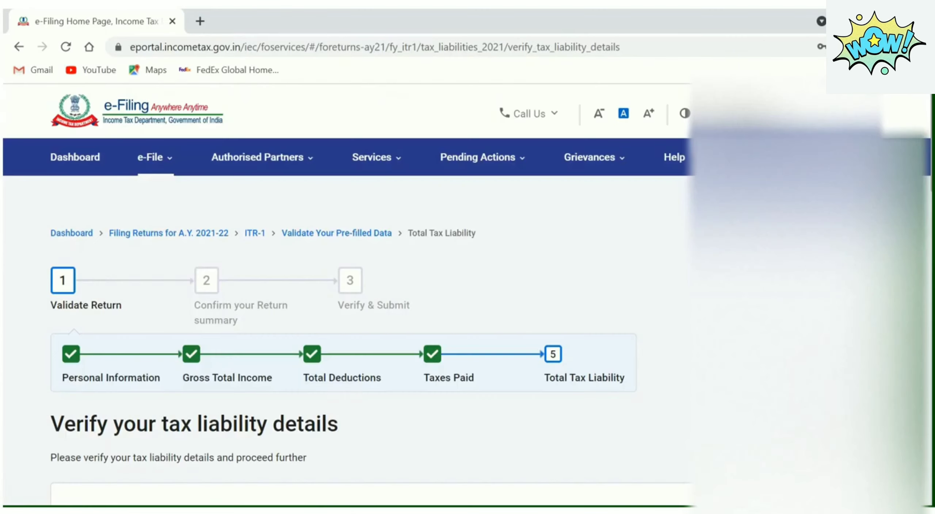
# Show the tax slab calculation under Tax Payable on Total Income
pyautogui.scroll(-10, 365, 318)
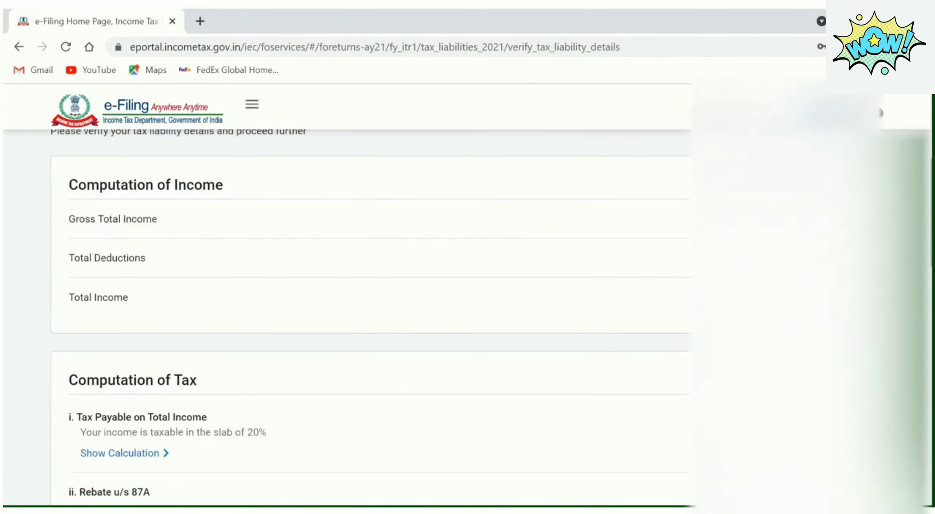
pyautogui.scroll(-2, 365, 318)
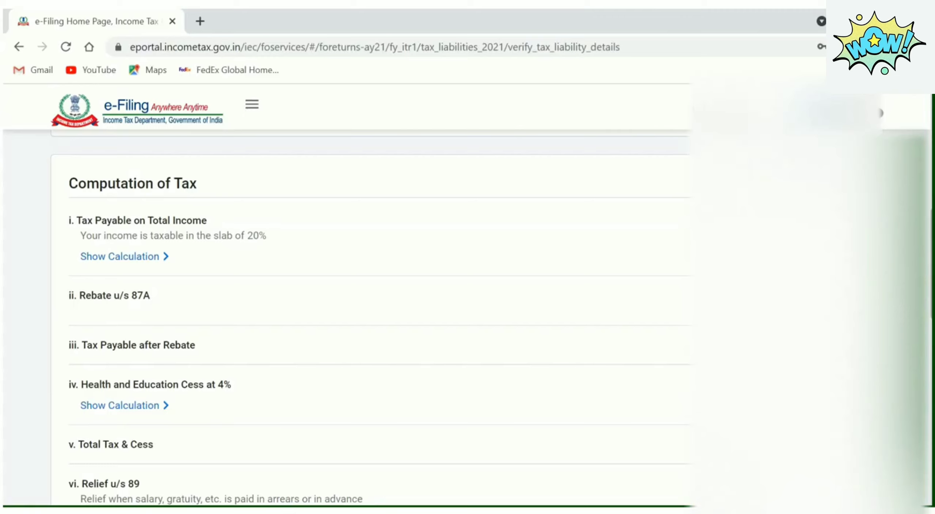
pyautogui.scroll(-4, 369, 318)
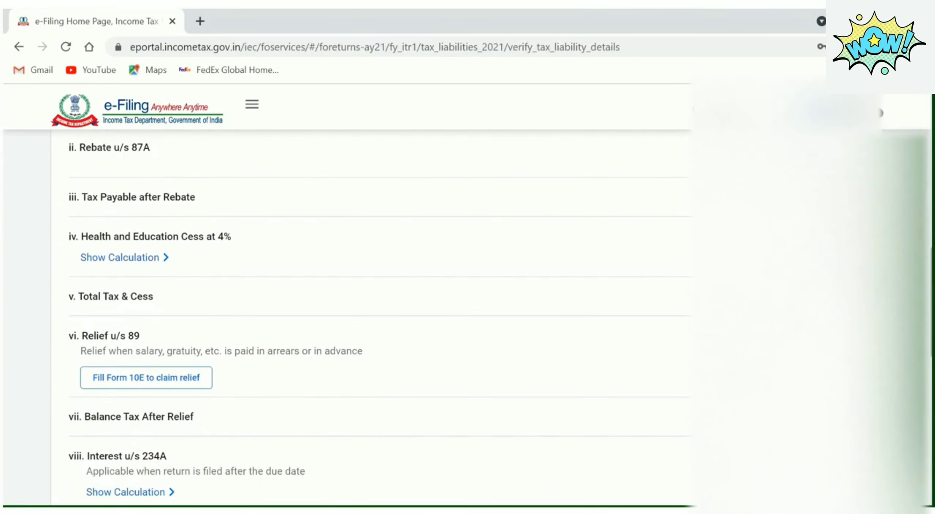
pyautogui.scroll(-15, 369, 318)
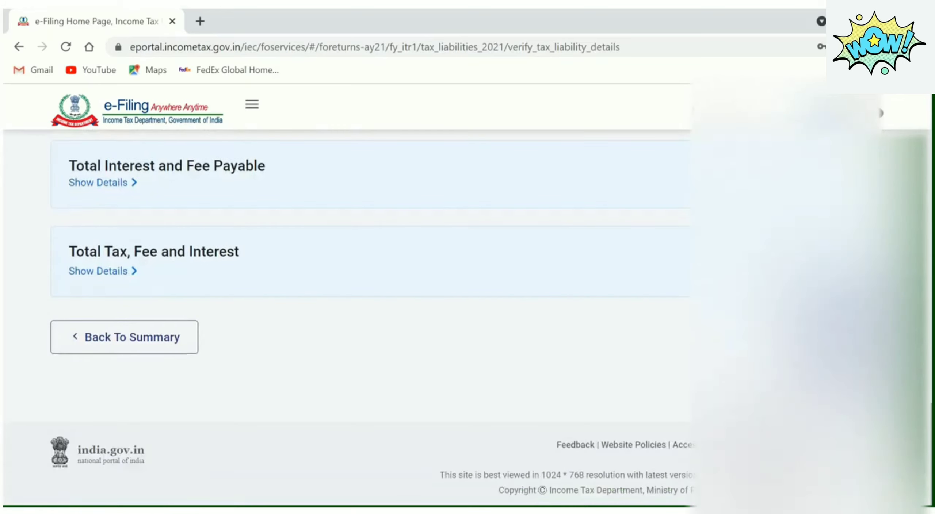
pyautogui.scroll(3, 369, 317)
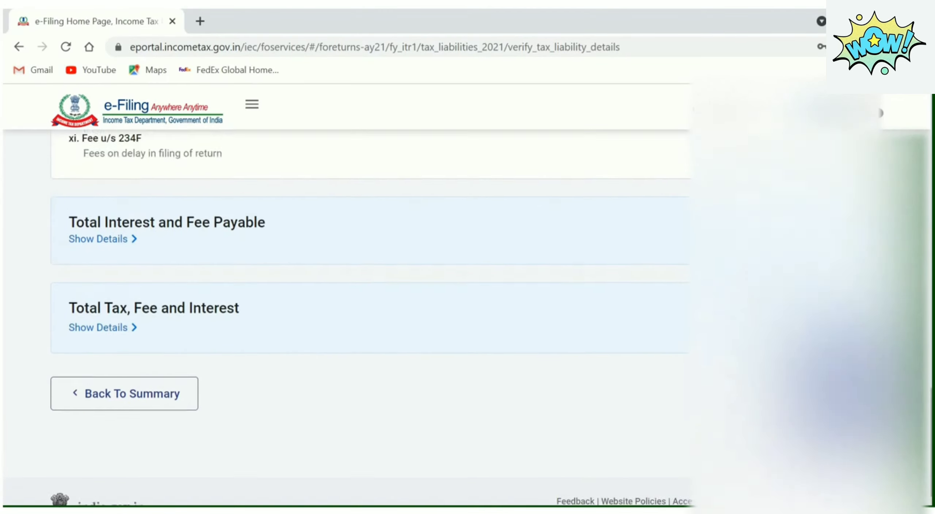
pyautogui.scroll(12, 369, 318)
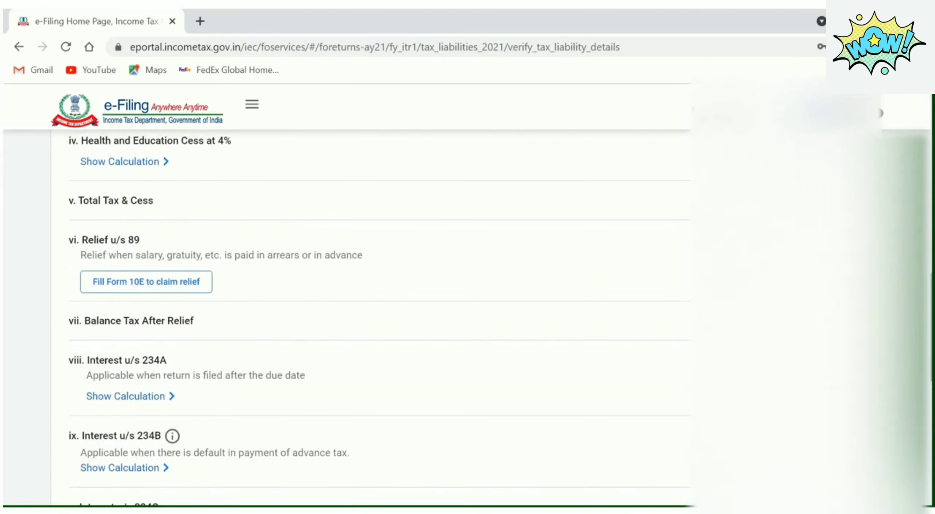
pyautogui.scroll(4, 369, 317)
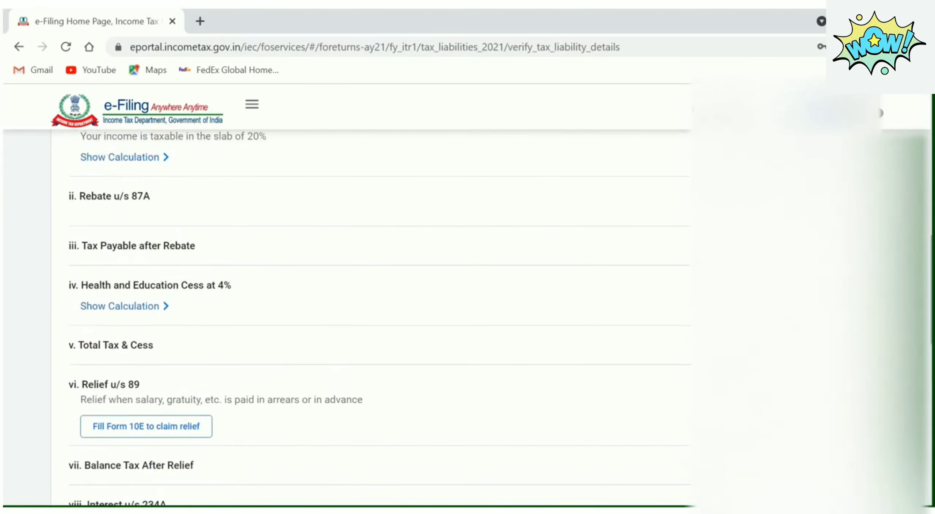
pyautogui.scroll(1, 369, 318)
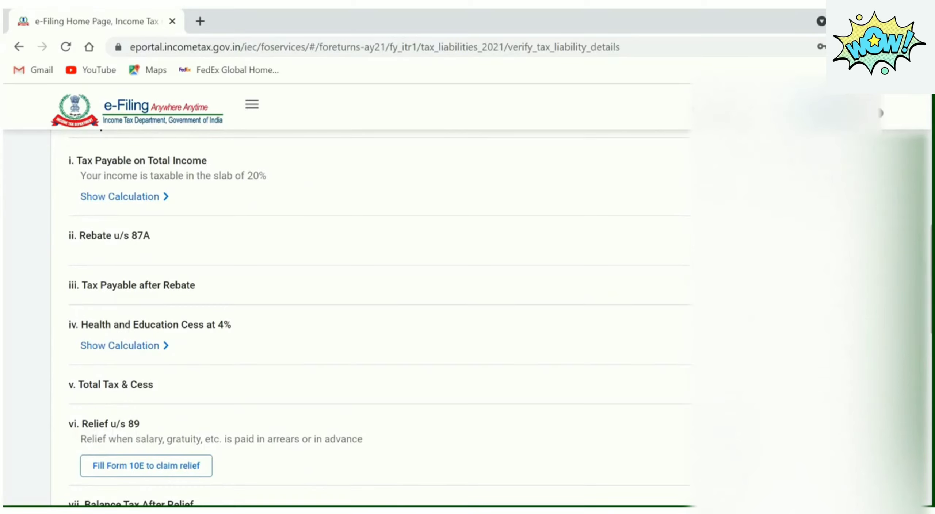
pyautogui.click(163, 199)
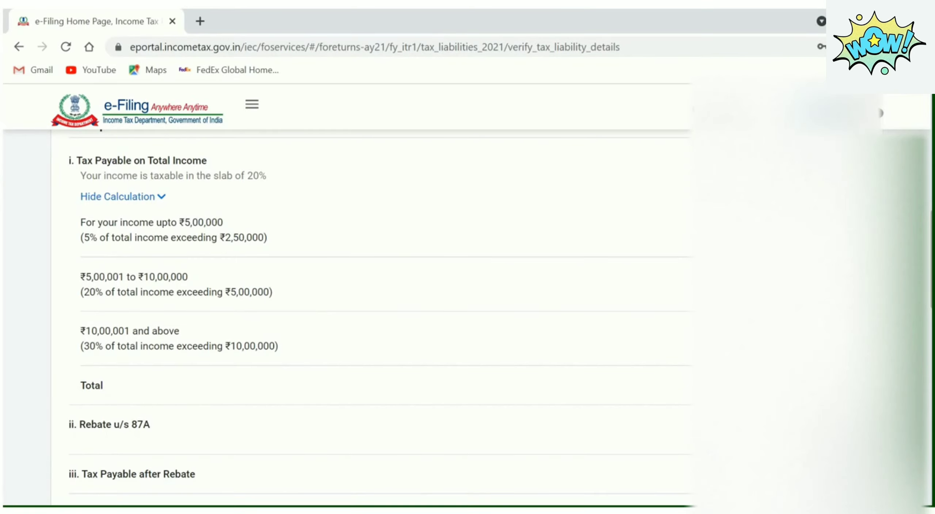
# Expand the details of Total Interest and Fee Payable
pyautogui.scroll(-10, 379, 324)
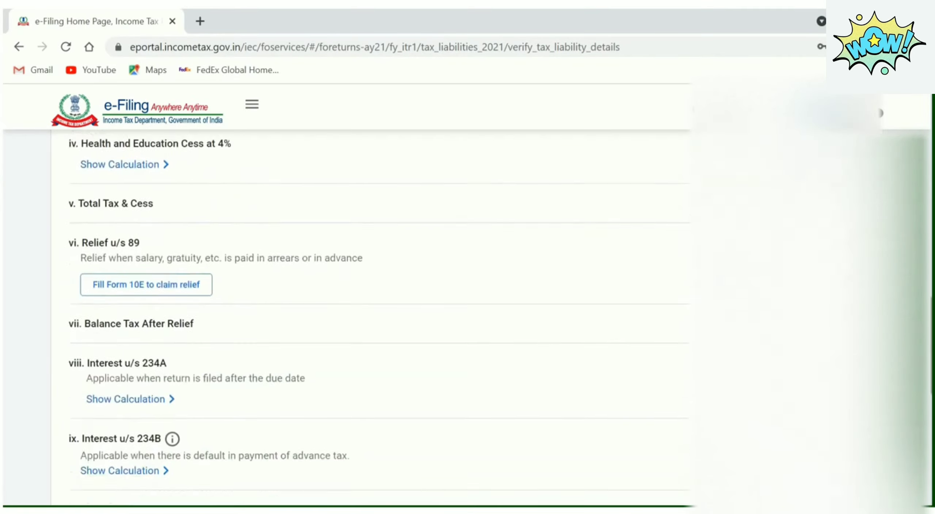
pyautogui.scroll(-12, 373, 317)
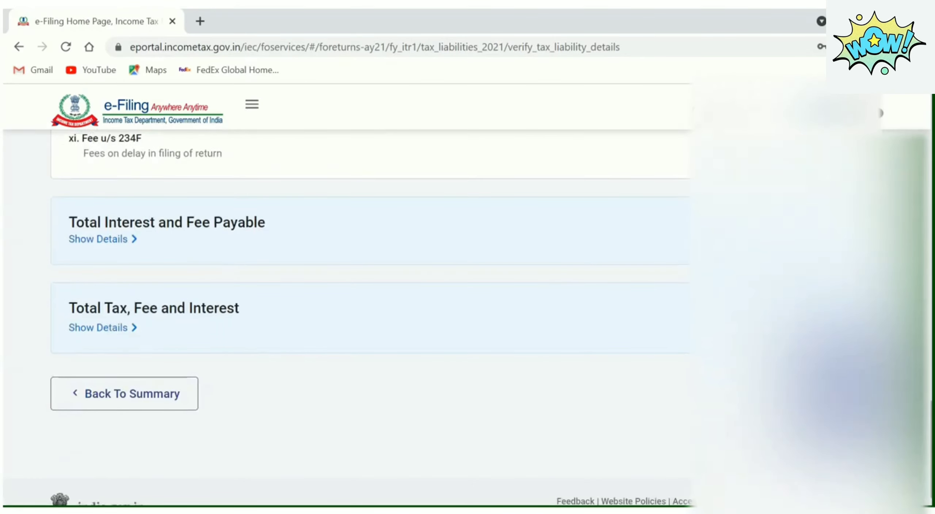
pyautogui.scroll(8, 372, 313)
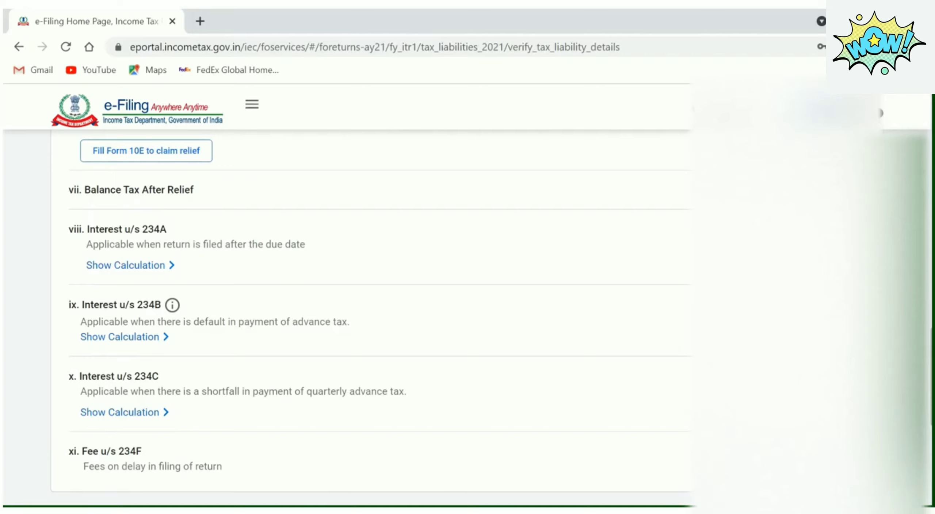
pyautogui.scroll(1, 373, 314)
pyautogui.scroll(-5, 372, 314)
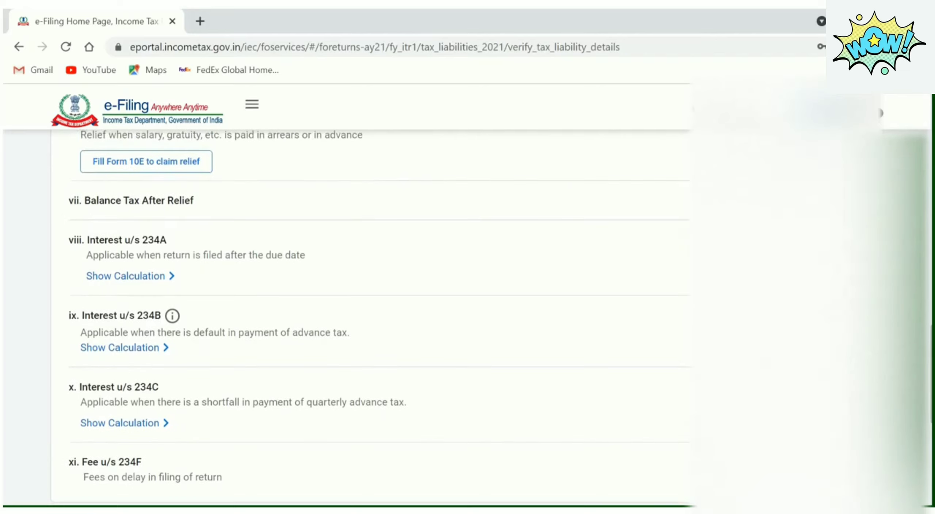
pyautogui.scroll(-4, 373, 314)
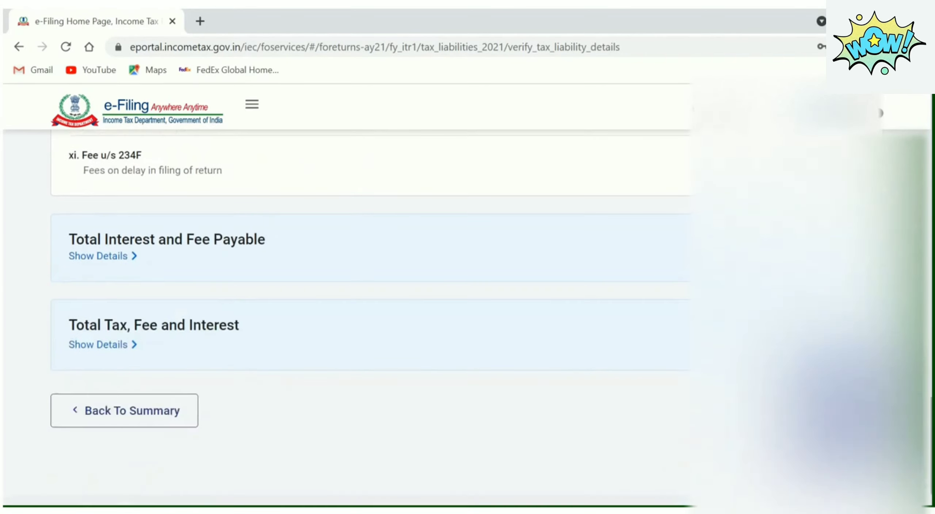
pyautogui.click(112, 258)
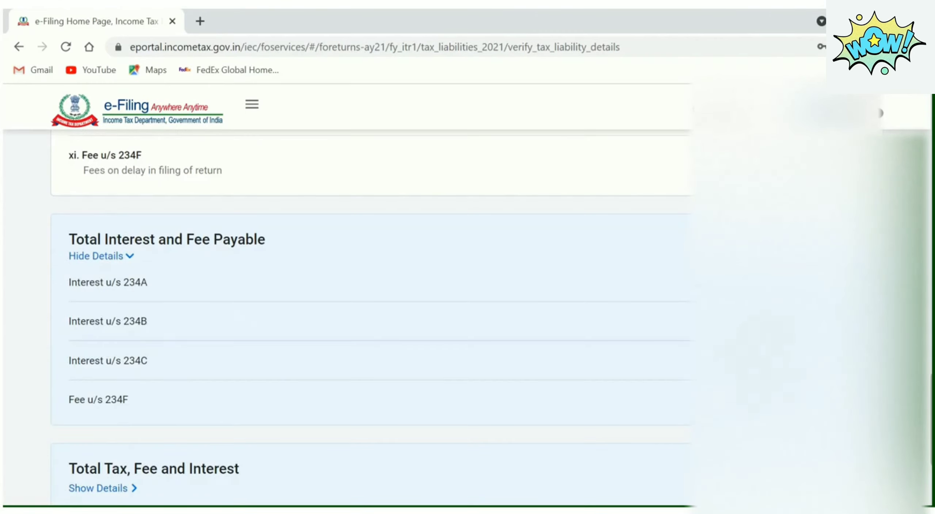
# Expand Total Tax, Fee and Interest into its two components
pyautogui.scroll(-4, 372, 314)
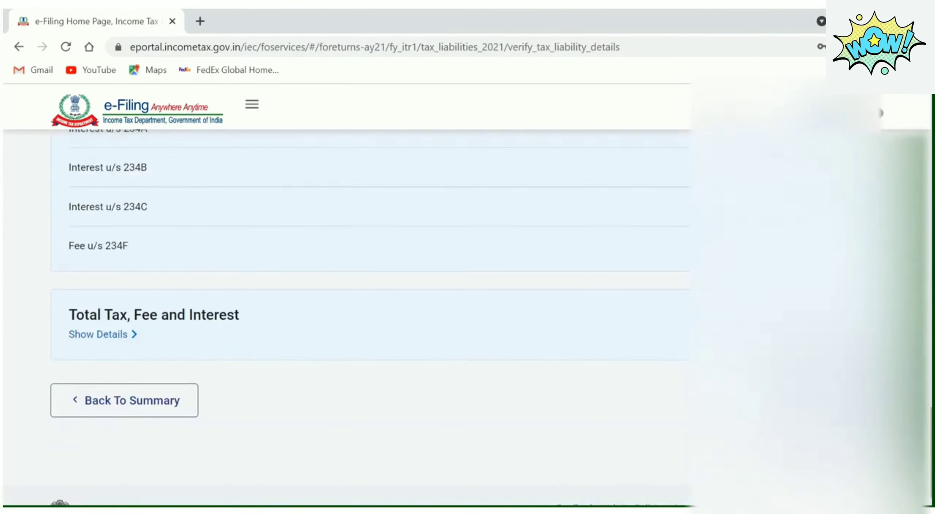
pyautogui.click(129, 334)
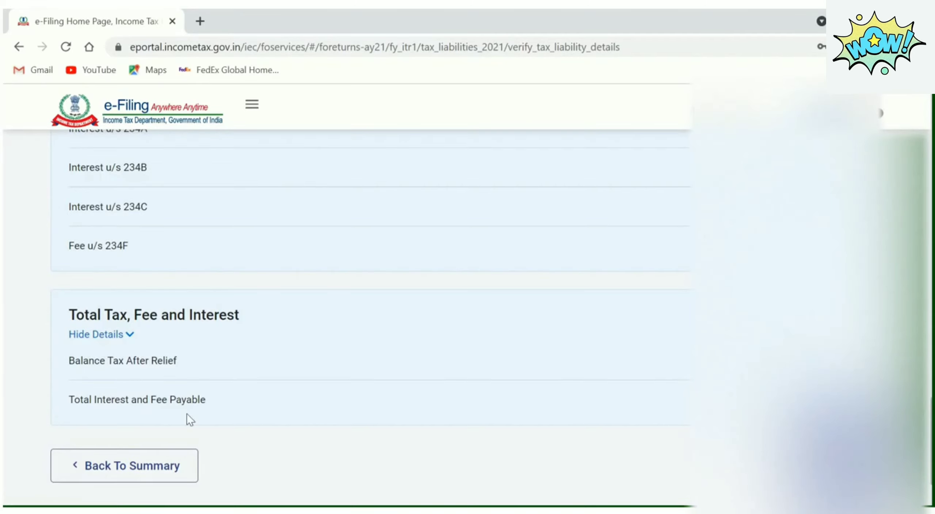
pyautogui.scroll(20, 373, 314)
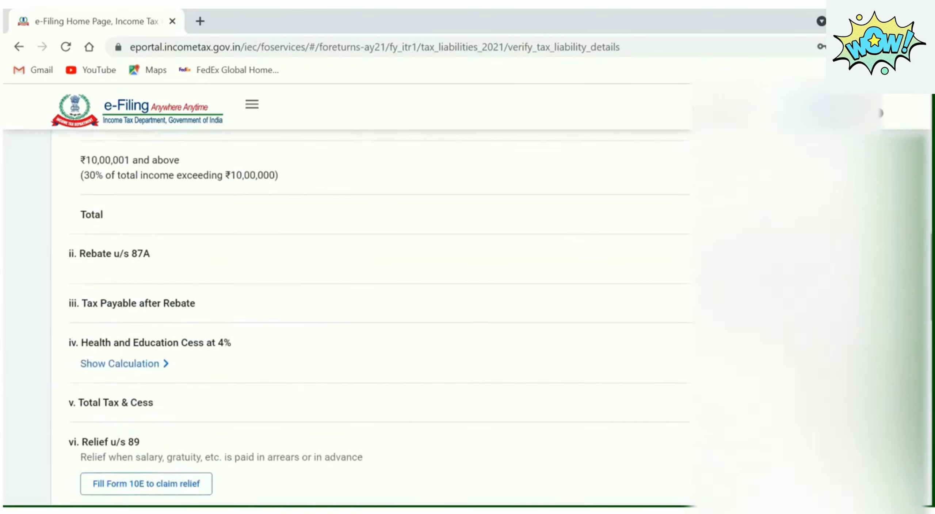
pyautogui.scroll(-20, 373, 314)
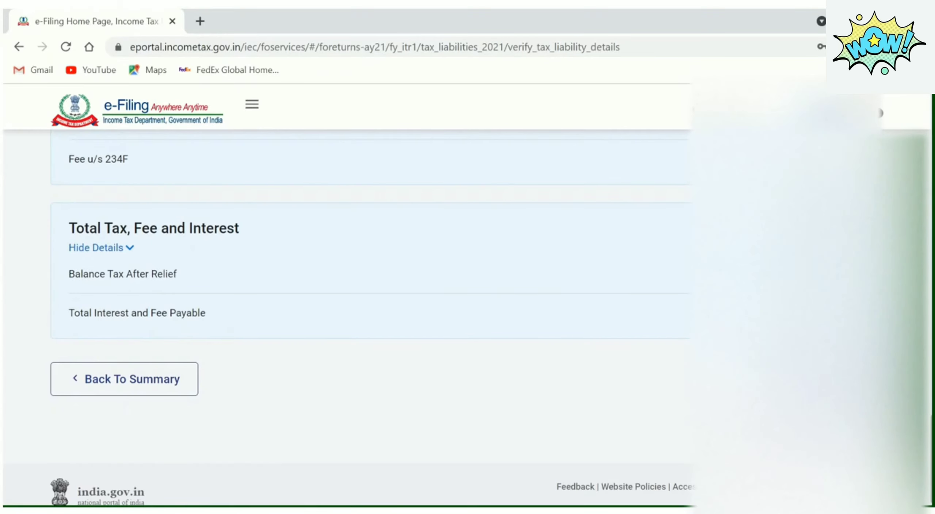
# Return to the summary and scroll through the Tax Summary's ₹40 refund calculation
pyautogui.click(831, 380)
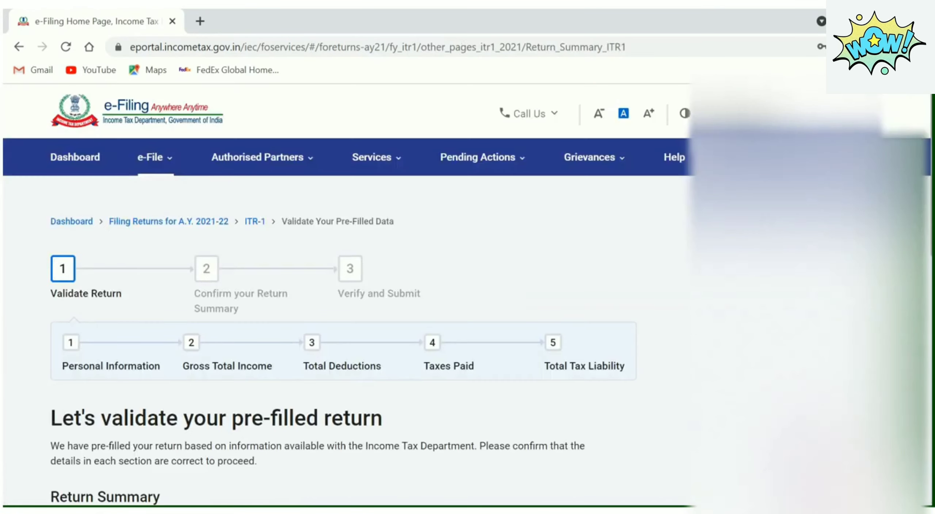
pyautogui.scroll(-10, 365, 314)
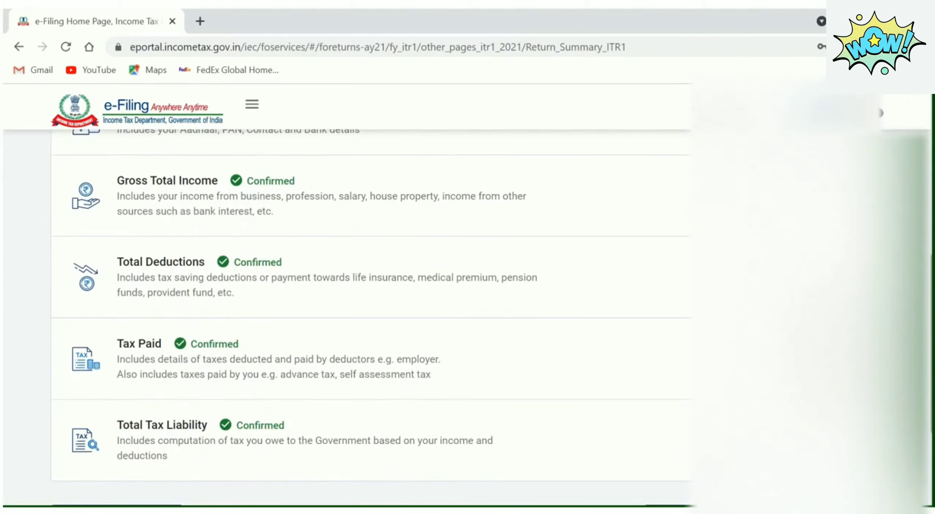
pyautogui.scroll(-3, 365, 314)
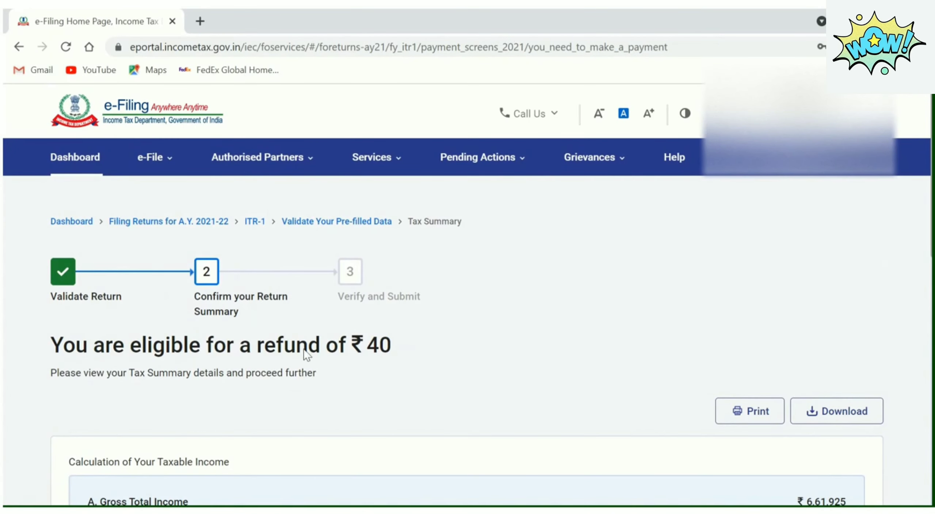
pyautogui.scroll(-5, 441, 345)
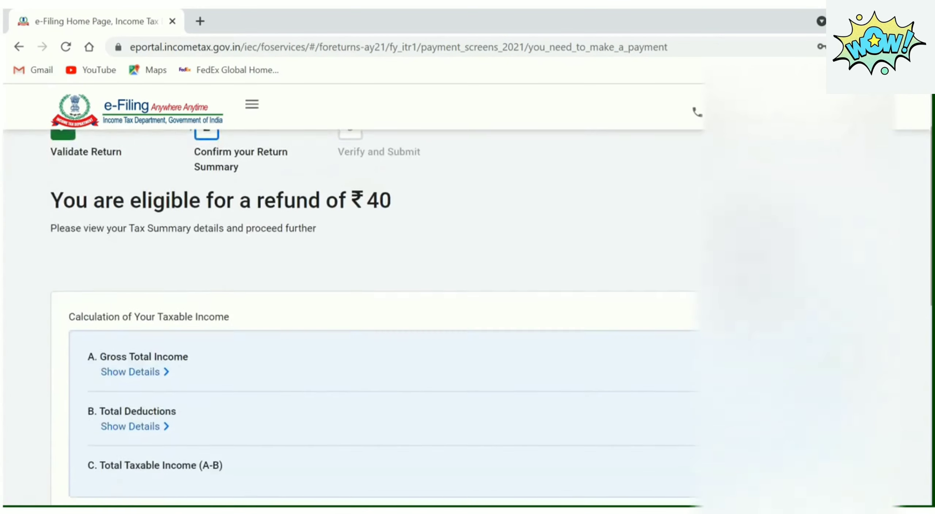
pyautogui.scroll(-5, 384, 292)
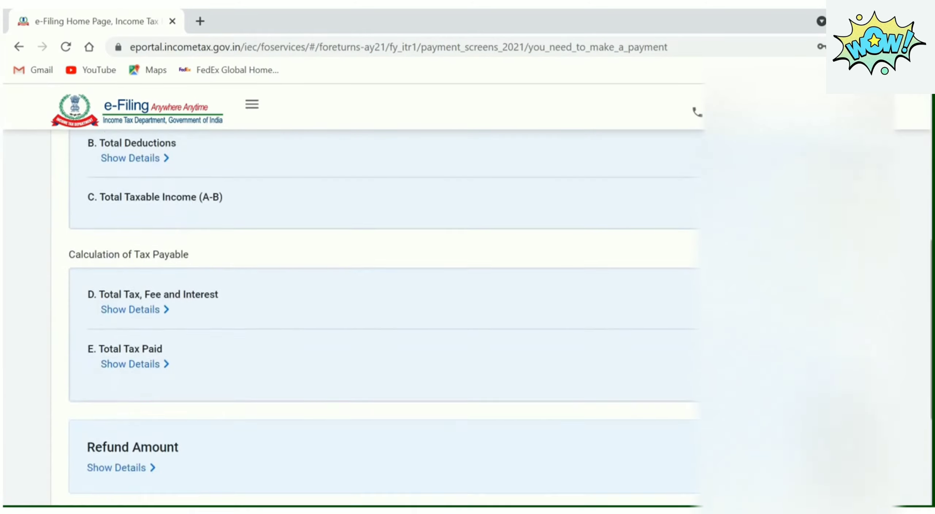
pyautogui.scroll(-1, 383, 292)
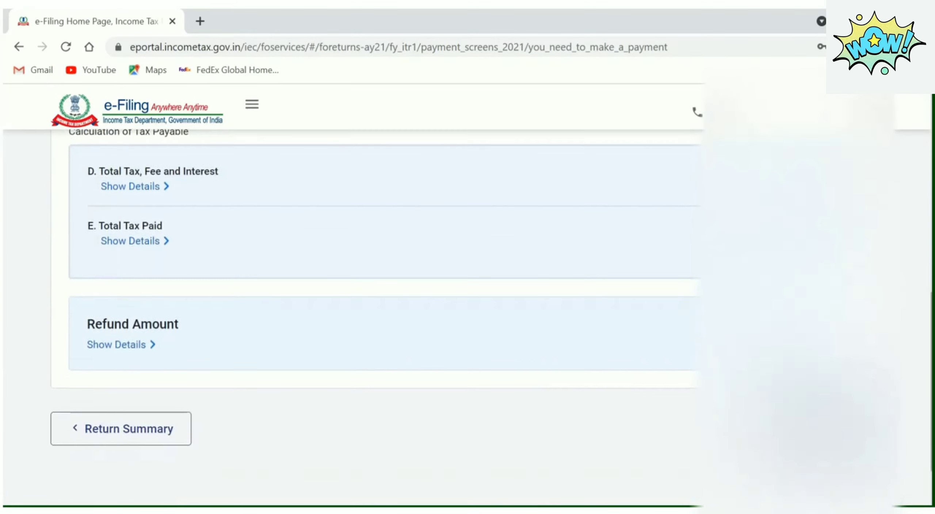
pyautogui.scroll(10, 383, 292)
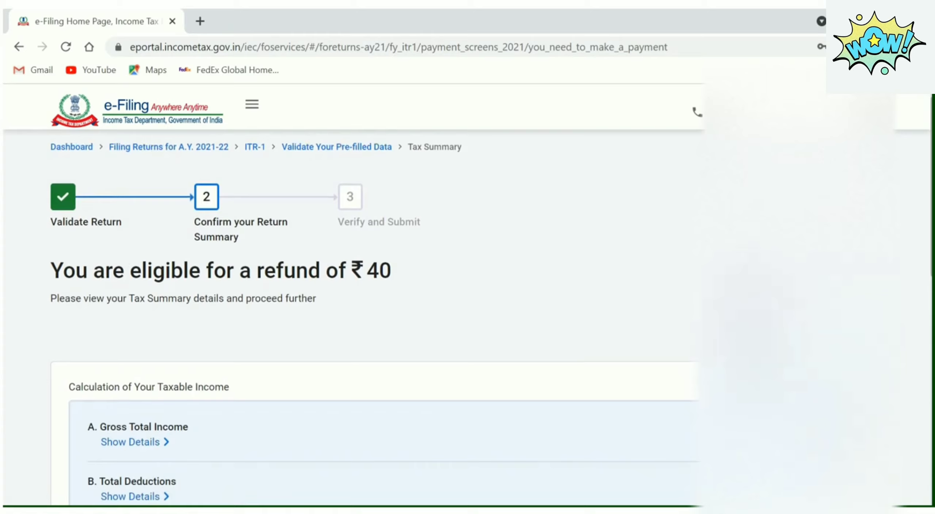
pyautogui.scroll(-7, 383, 292)
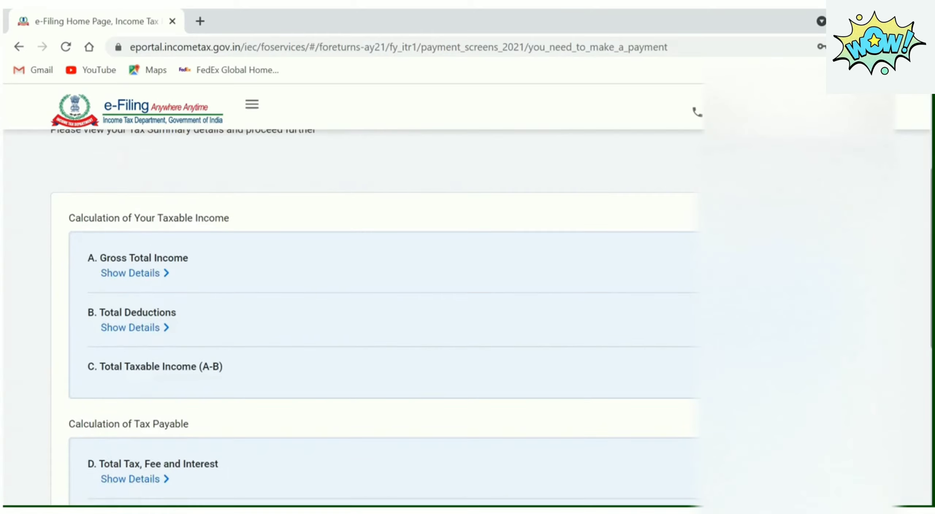
pyautogui.scroll(-5, 384, 292)
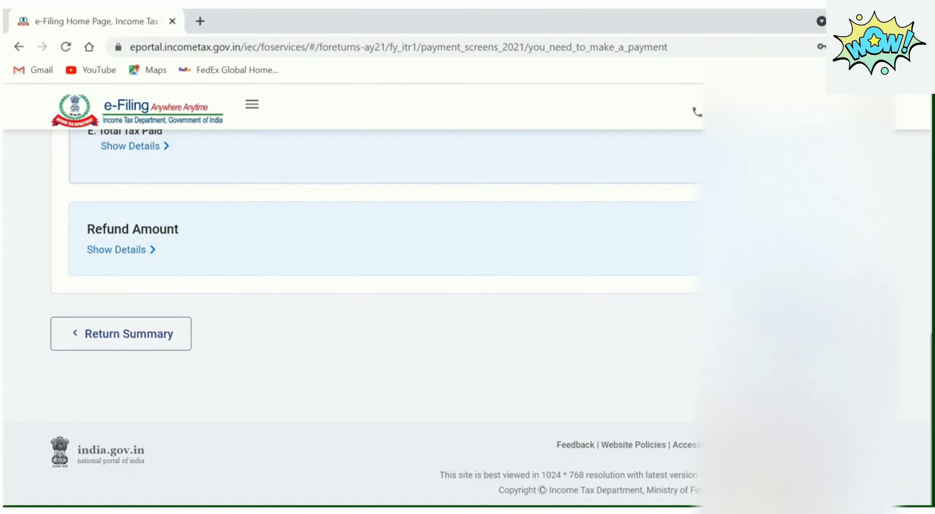
pyautogui.click(836, 337)
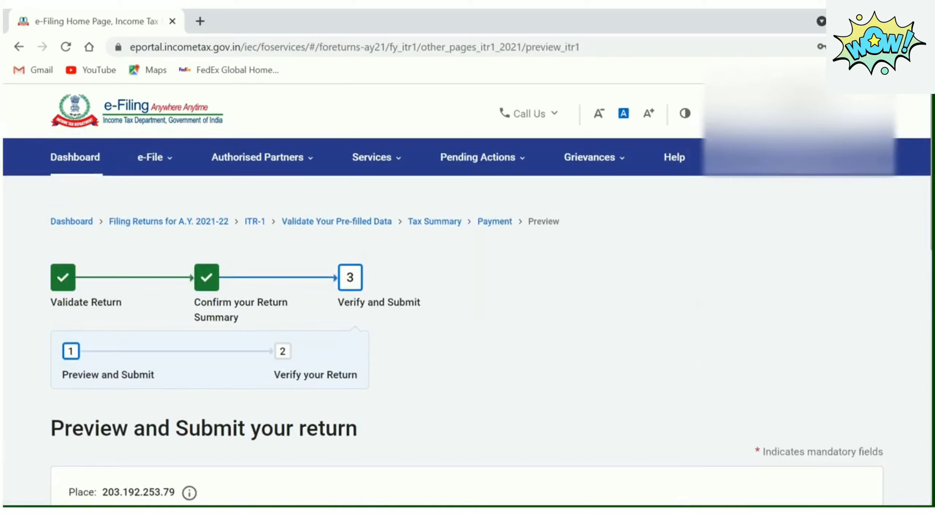
pyautogui.scroll(-4, 467, 292)
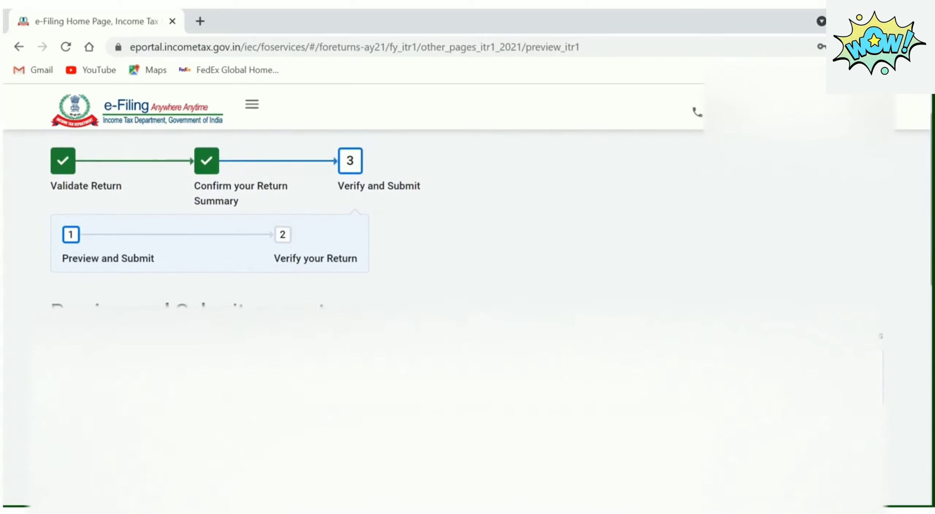
pyautogui.scroll(-3, 468, 292)
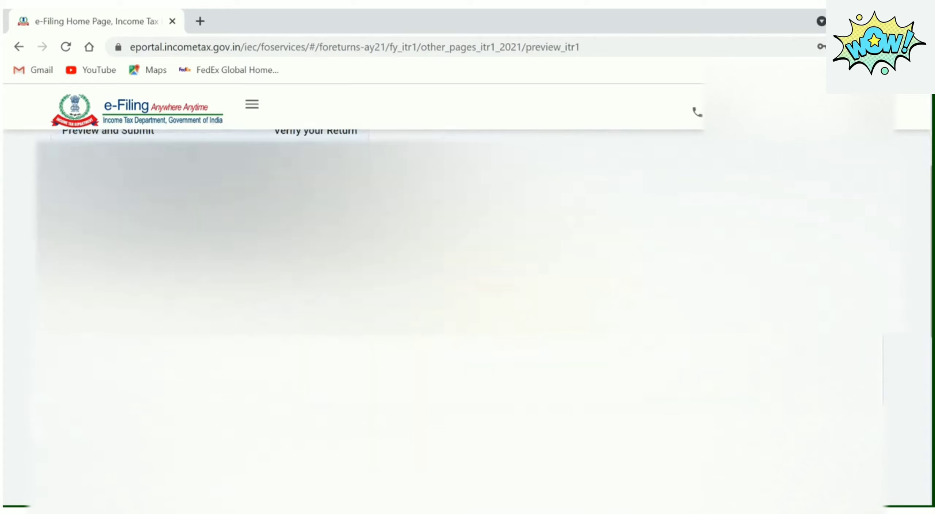
pyautogui.scroll(-6, 467, 292)
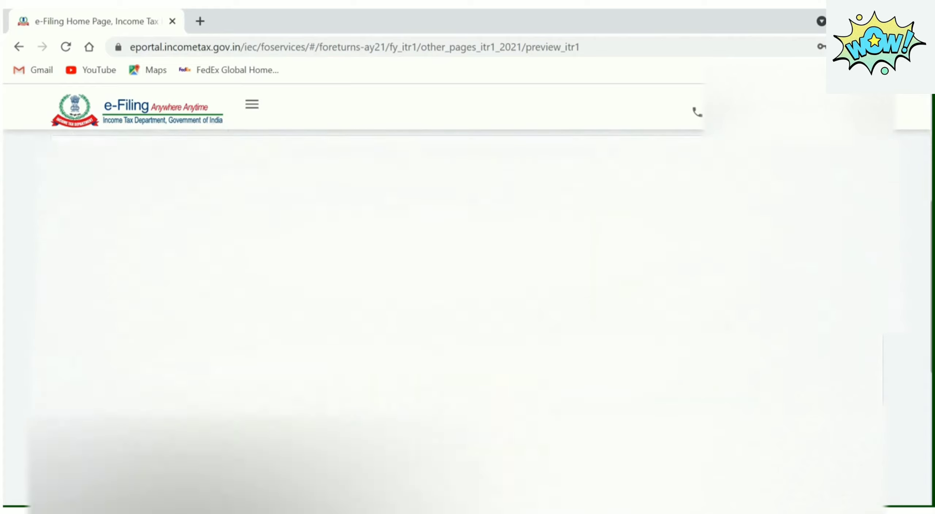
pyautogui.scroll(-5, 468, 292)
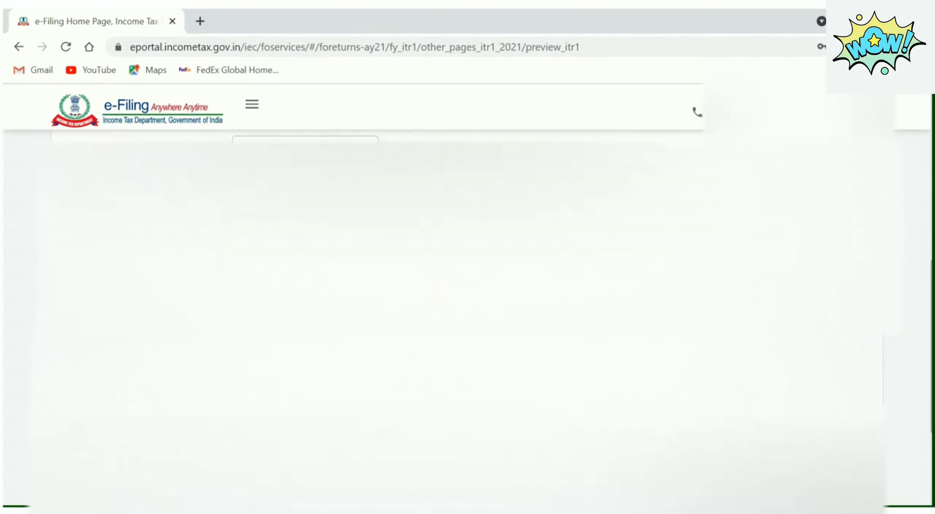
pyautogui.scroll(-2, 468, 292)
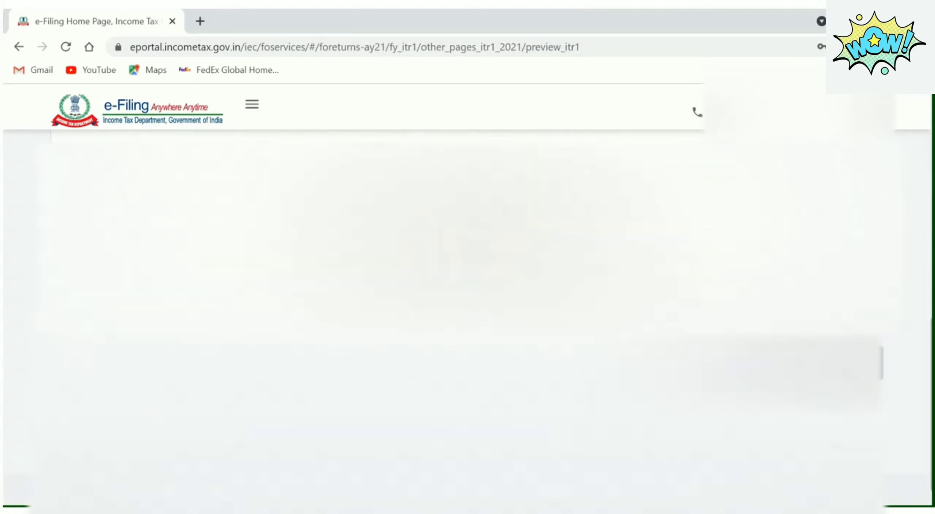
pyautogui.scroll(2, 467, 292)
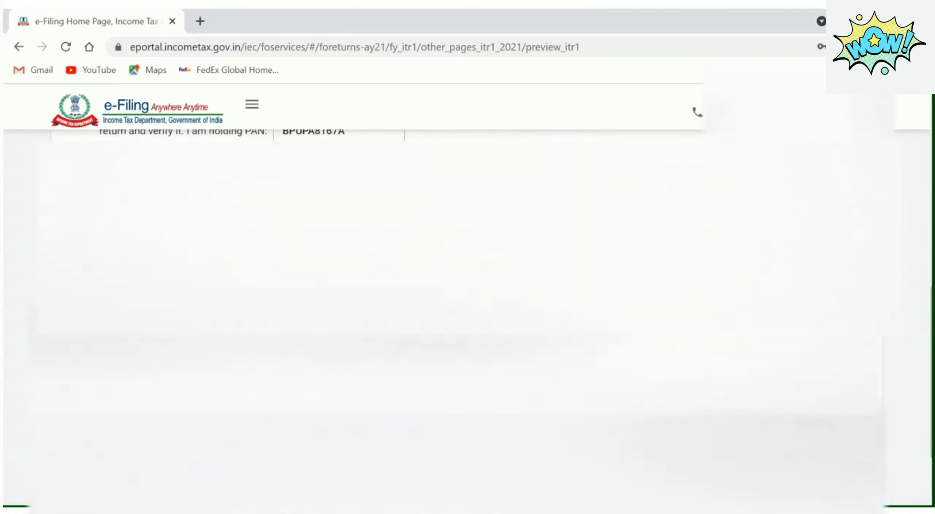
pyautogui.scroll(1, 467, 292)
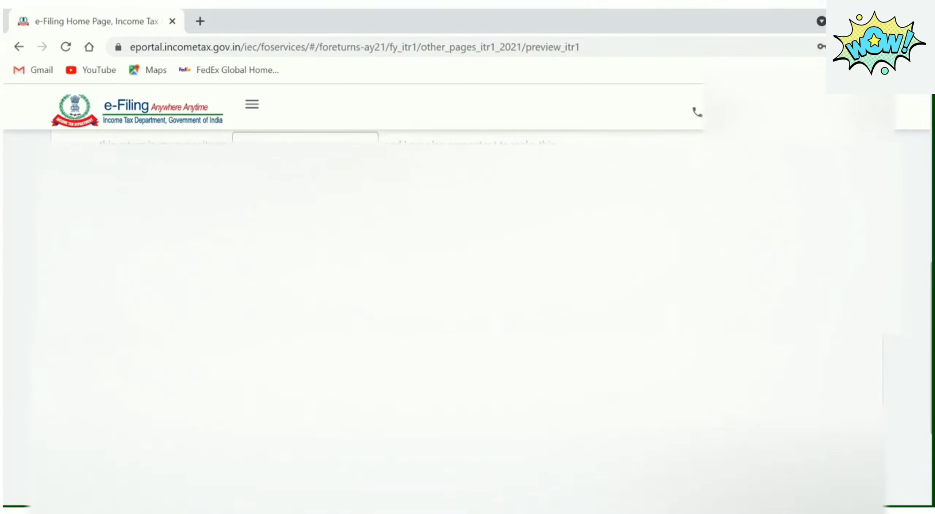
pyautogui.scroll(5, 468, 292)
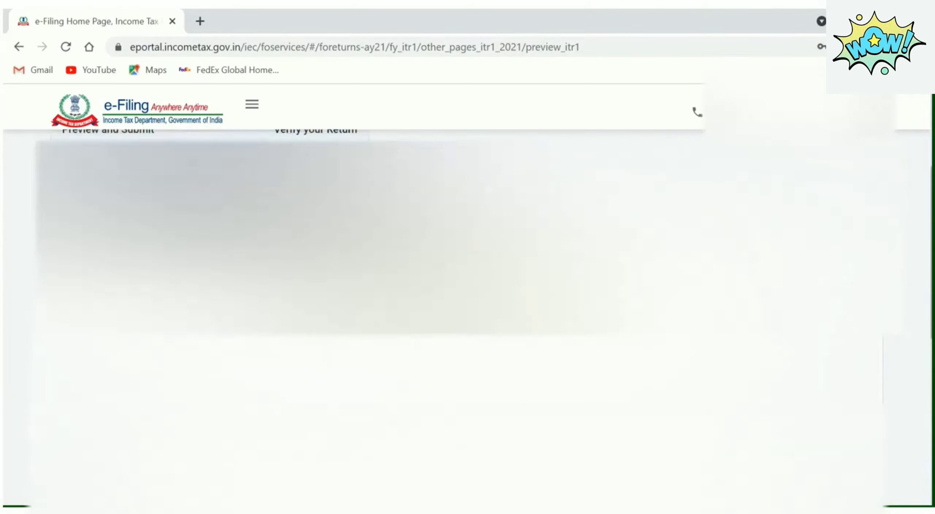
pyautogui.scroll(1, 468, 292)
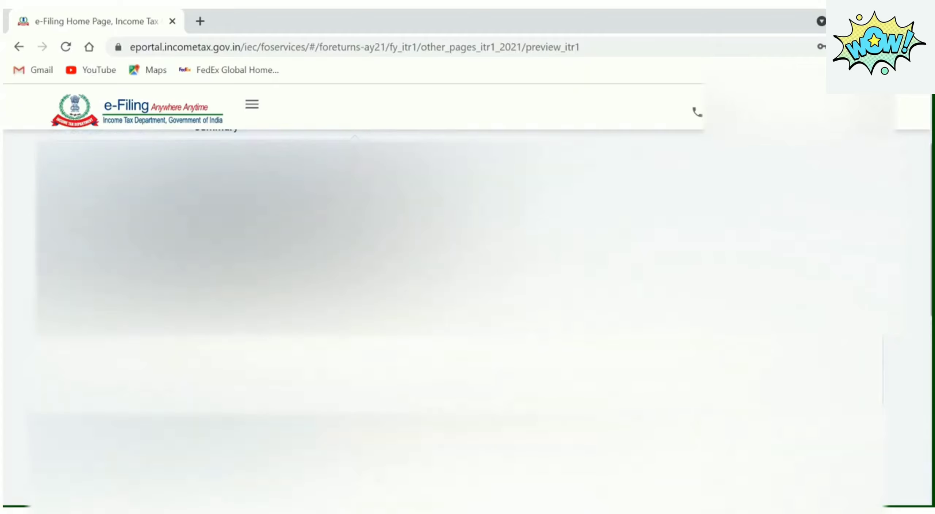
pyautogui.scroll(1, 468, 293)
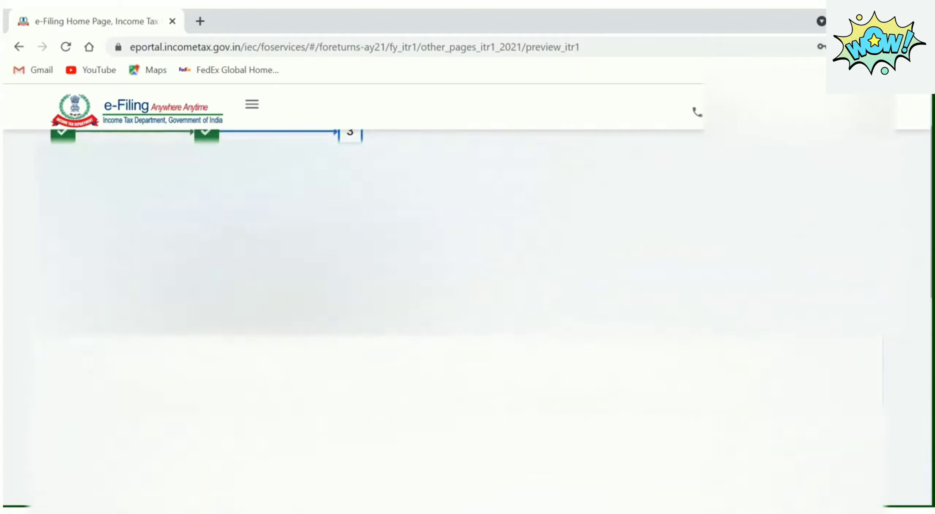
pyautogui.scroll(-3, 468, 292)
pyautogui.scroll(-2, 467, 292)
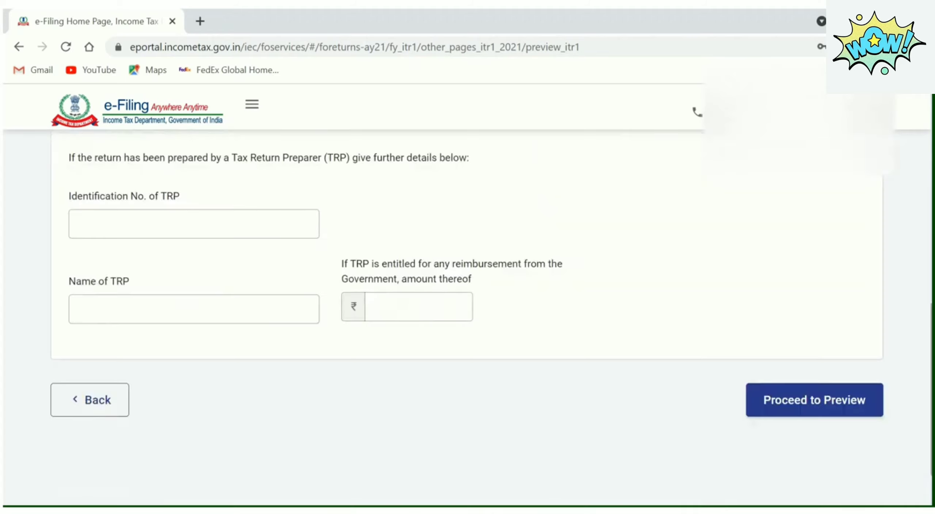
pyautogui.scroll(-3, 927, 372)
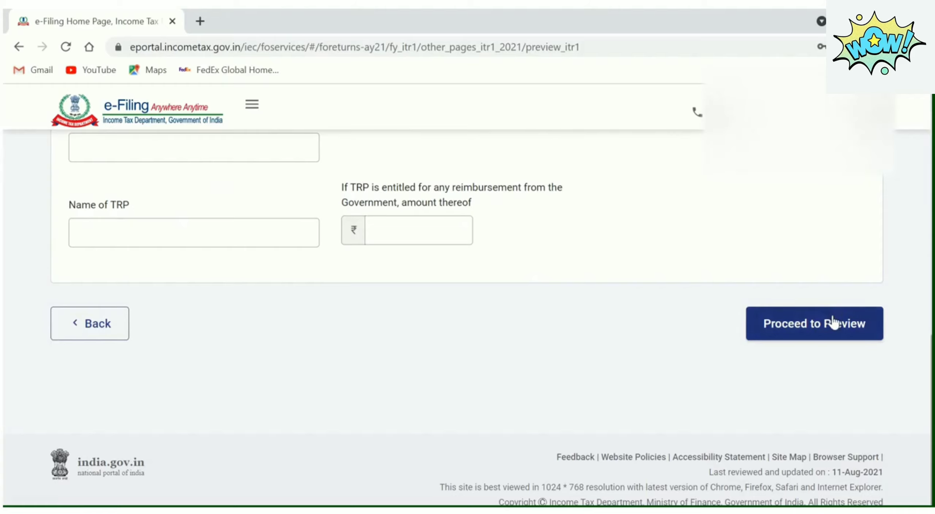
# Preview the ITR-1 and validate it, getting 'Validation Successful! No errors were found.'
pyautogui.click(833, 331)
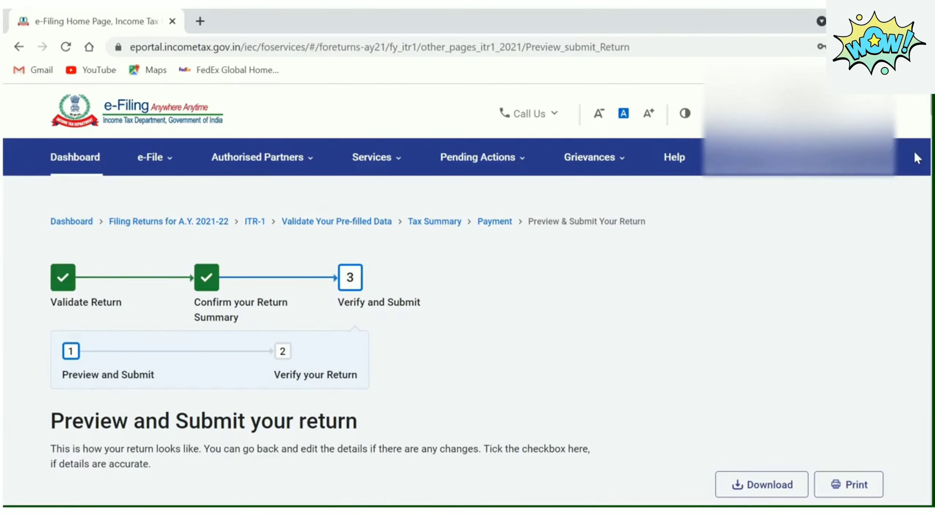
pyautogui.scroll(-4, 467, 298)
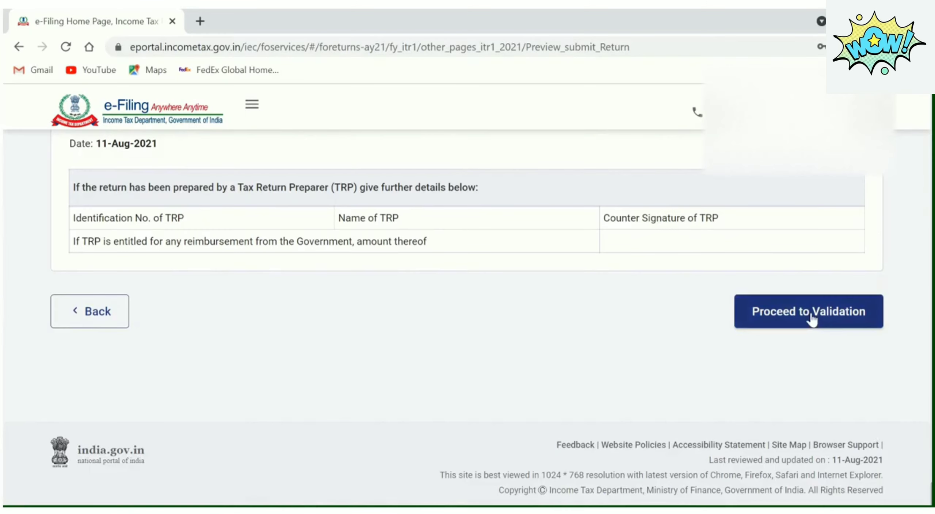
pyautogui.click(811, 312)
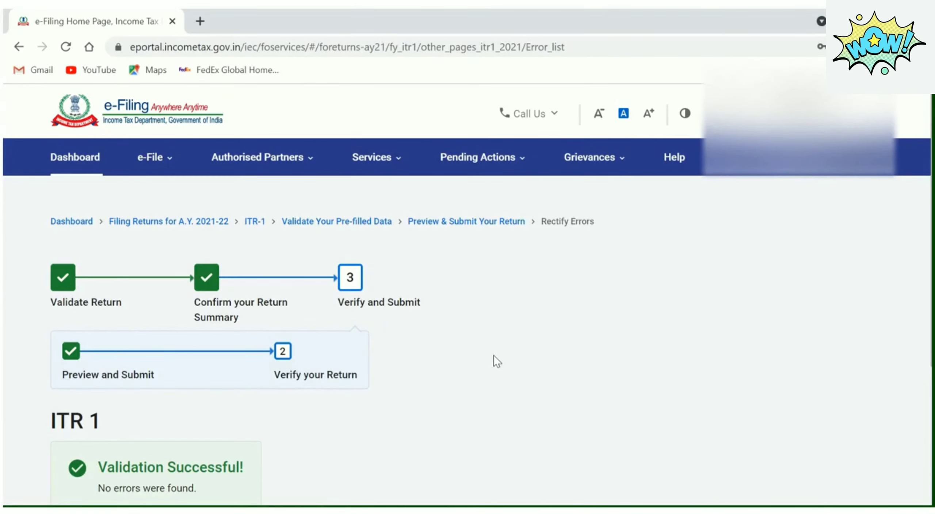
pyautogui.scroll(-4, 468, 292)
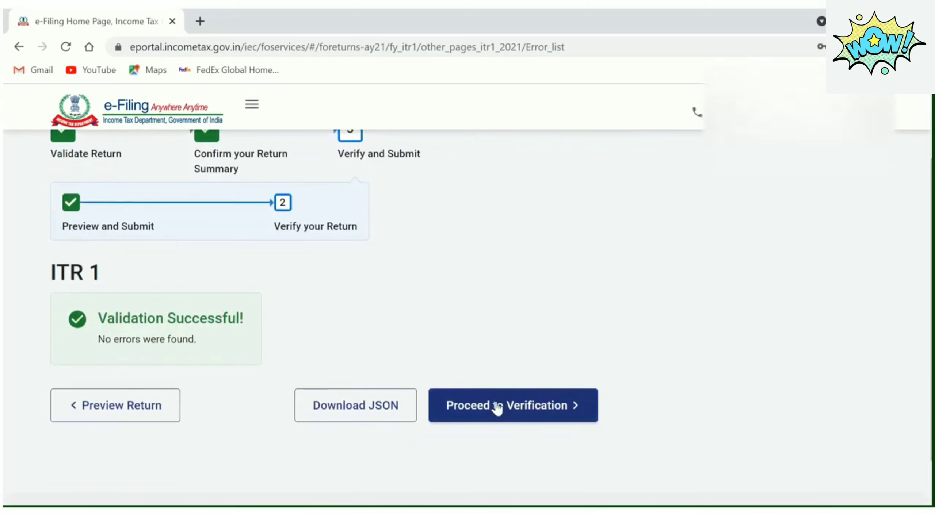
# Proceed to verification and review the e-Verify Now, e-Verify Later and ITR-V options
pyautogui.click(515, 416)
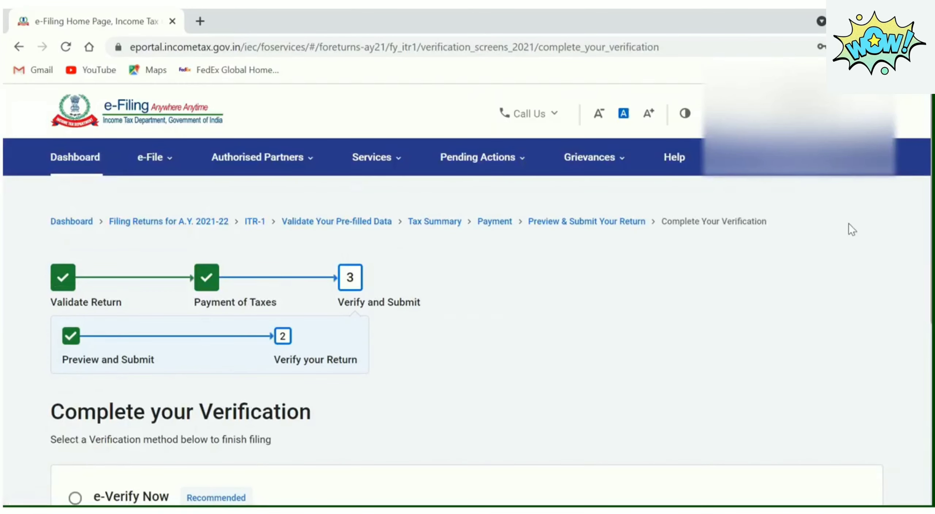
pyautogui.scroll(-6, 467, 317)
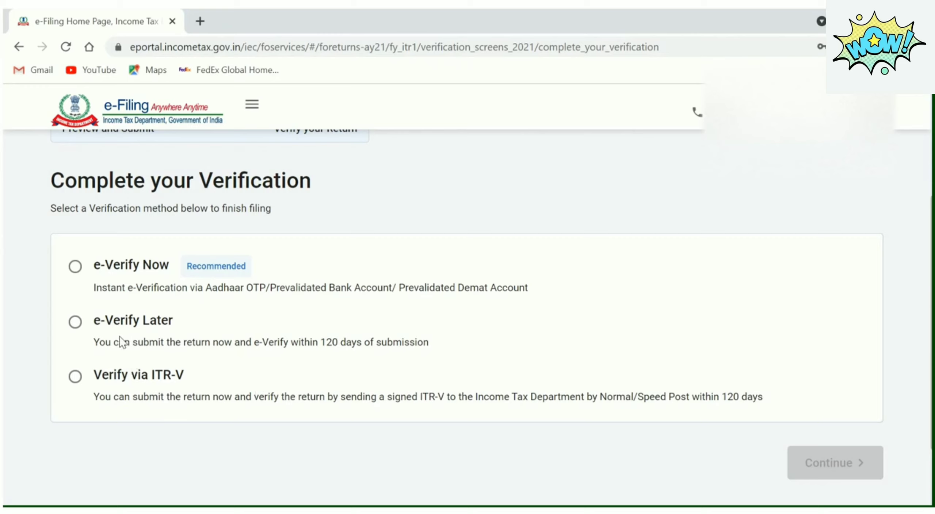
pyautogui.doubleClick(328, 342)
pyautogui.scroll(-3, 137, 321)
pyautogui.scroll(5, 137, 321)
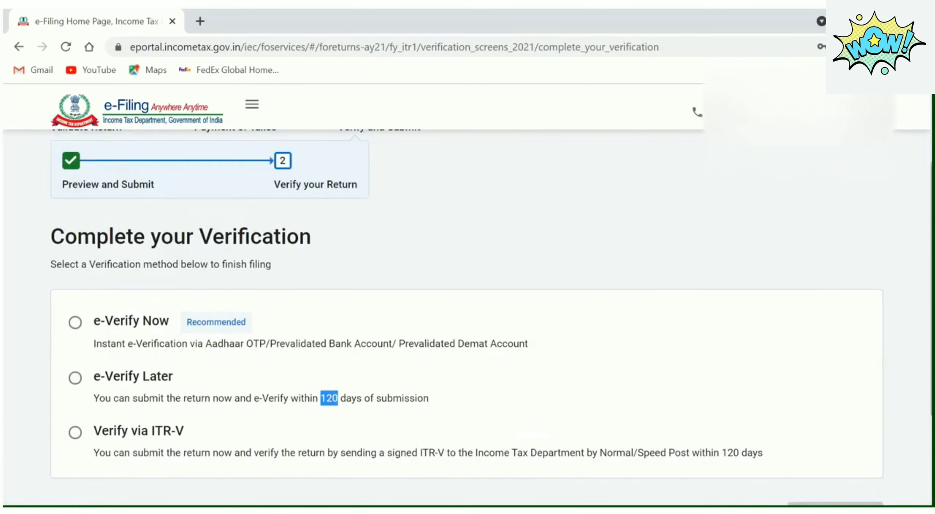
# Pick e-Verify Now and select EVC Through Net Banking as the verification method
pyautogui.click(76, 323)
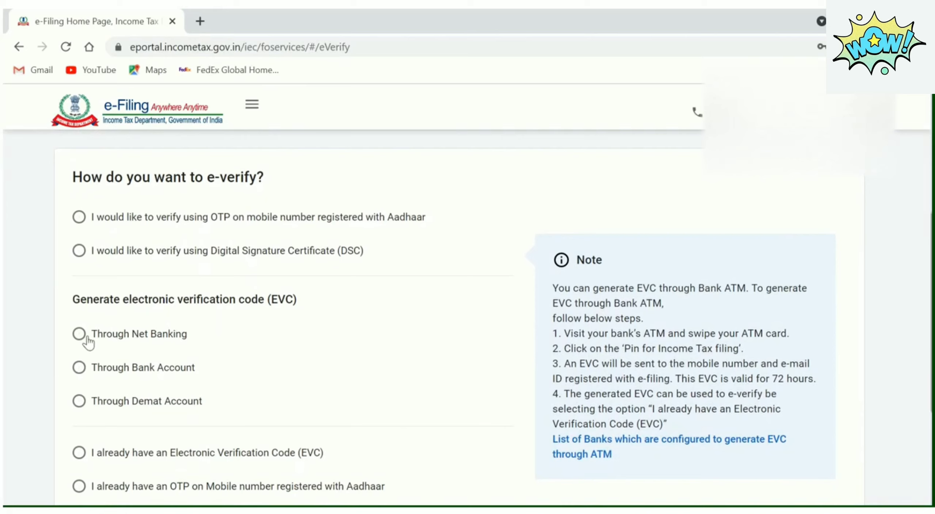
pyautogui.click(79, 335)
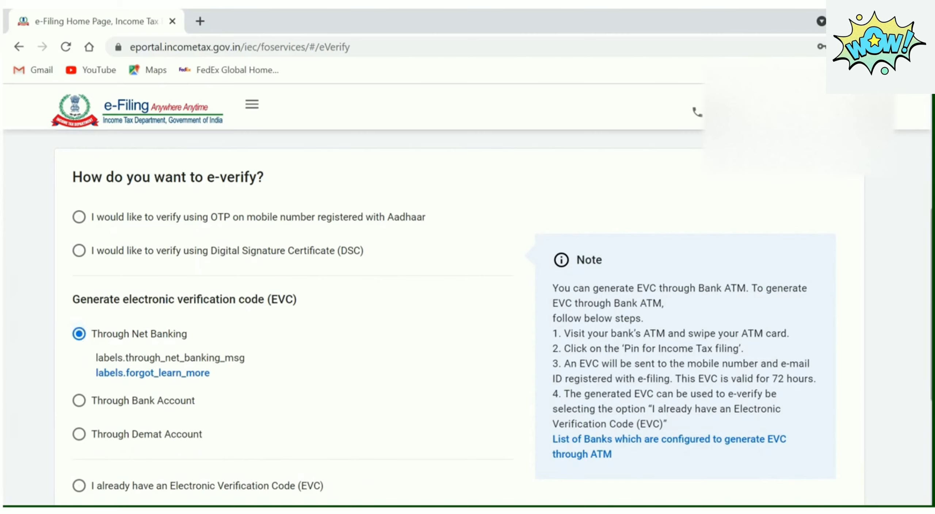
pyautogui.scroll(-3, 445, 316)
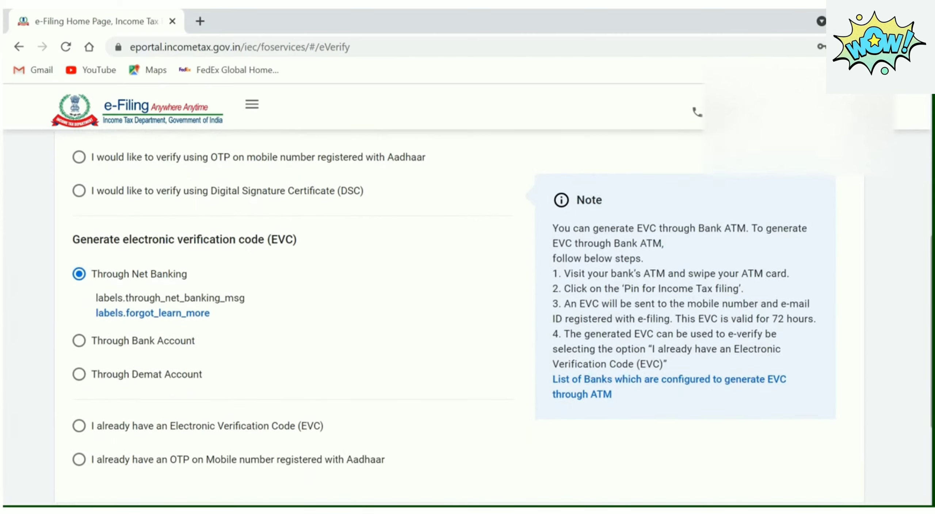
pyautogui.scroll(-2, 446, 316)
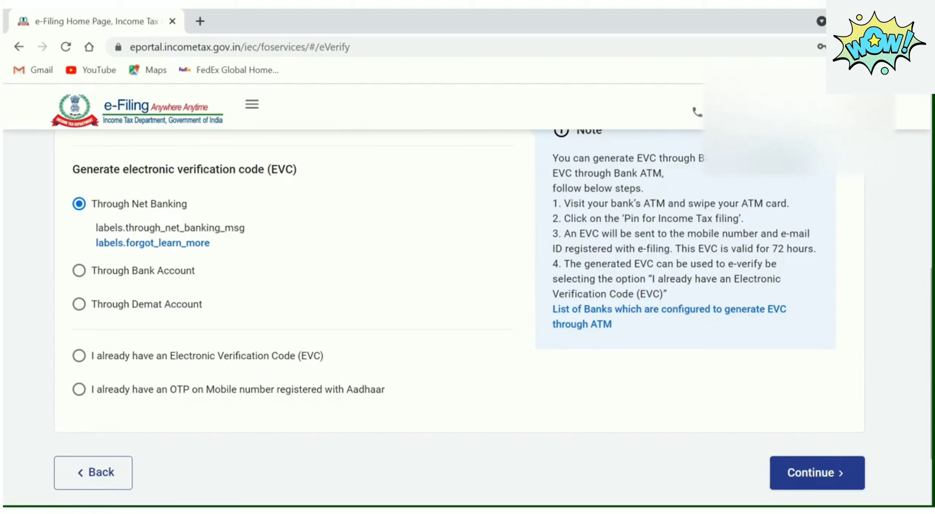
pyautogui.scroll(-1, 459, 310)
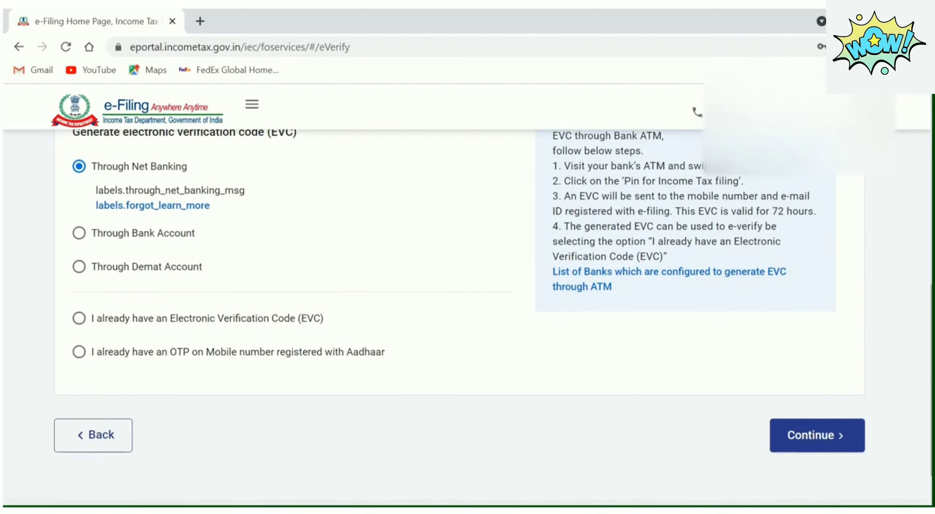
pyautogui.scroll(2, 460, 309)
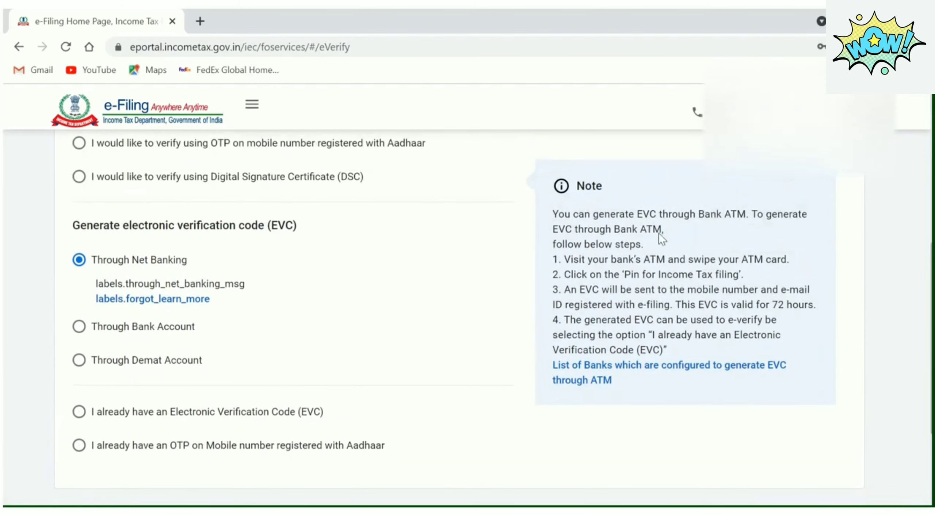